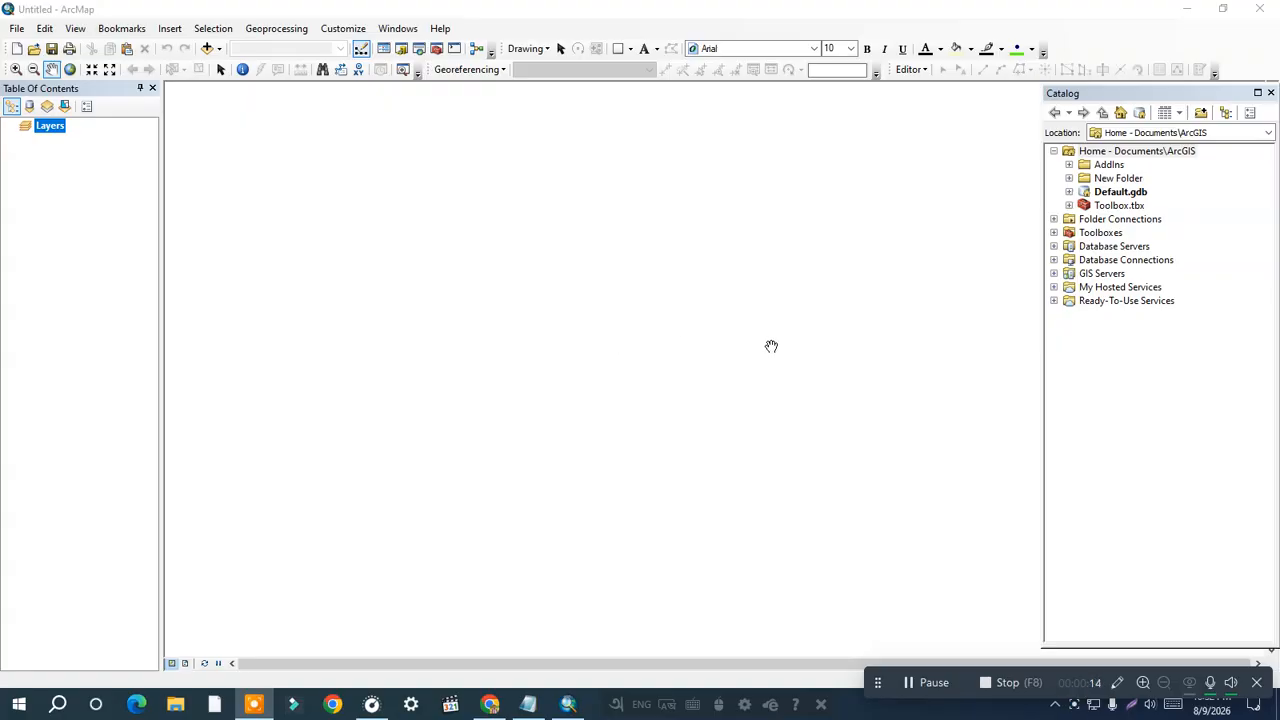
# Switch to Chrome, search Google for "lged" and open the Local Government Engineering Department's home page.
pyautogui.click(490, 704)
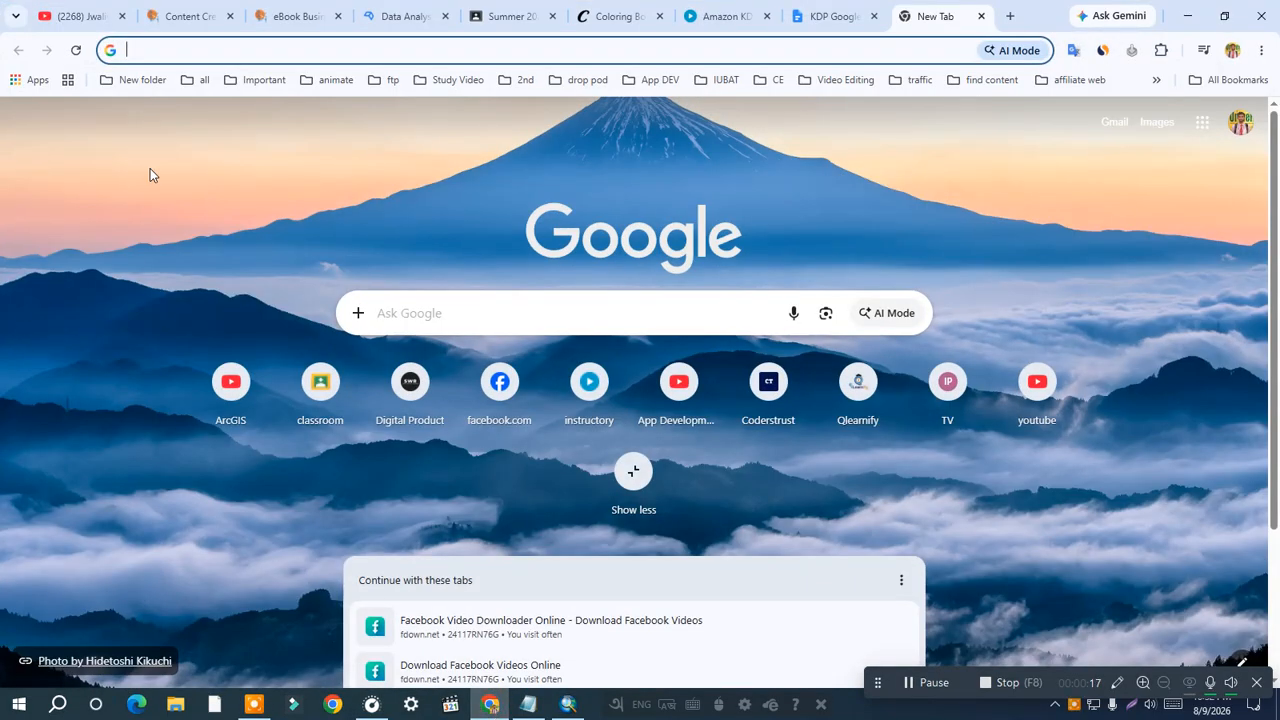
pyautogui.click(240, 45)
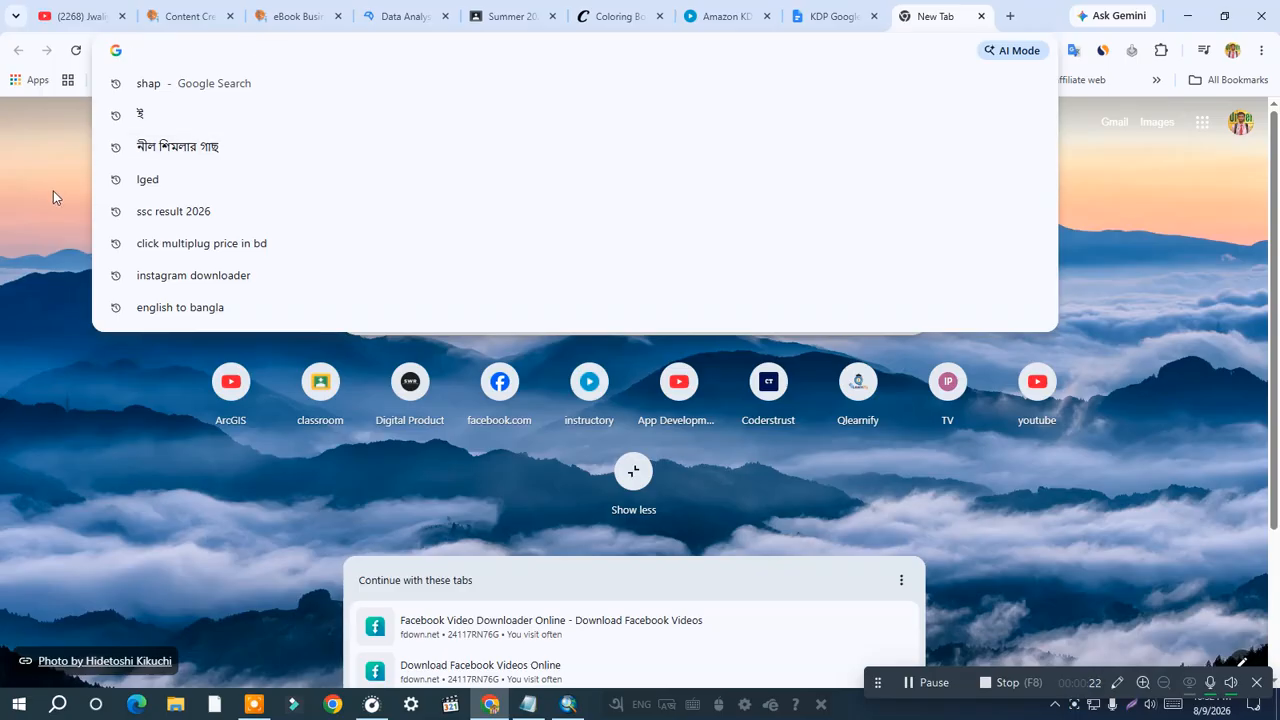
pyautogui.click(147, 180)
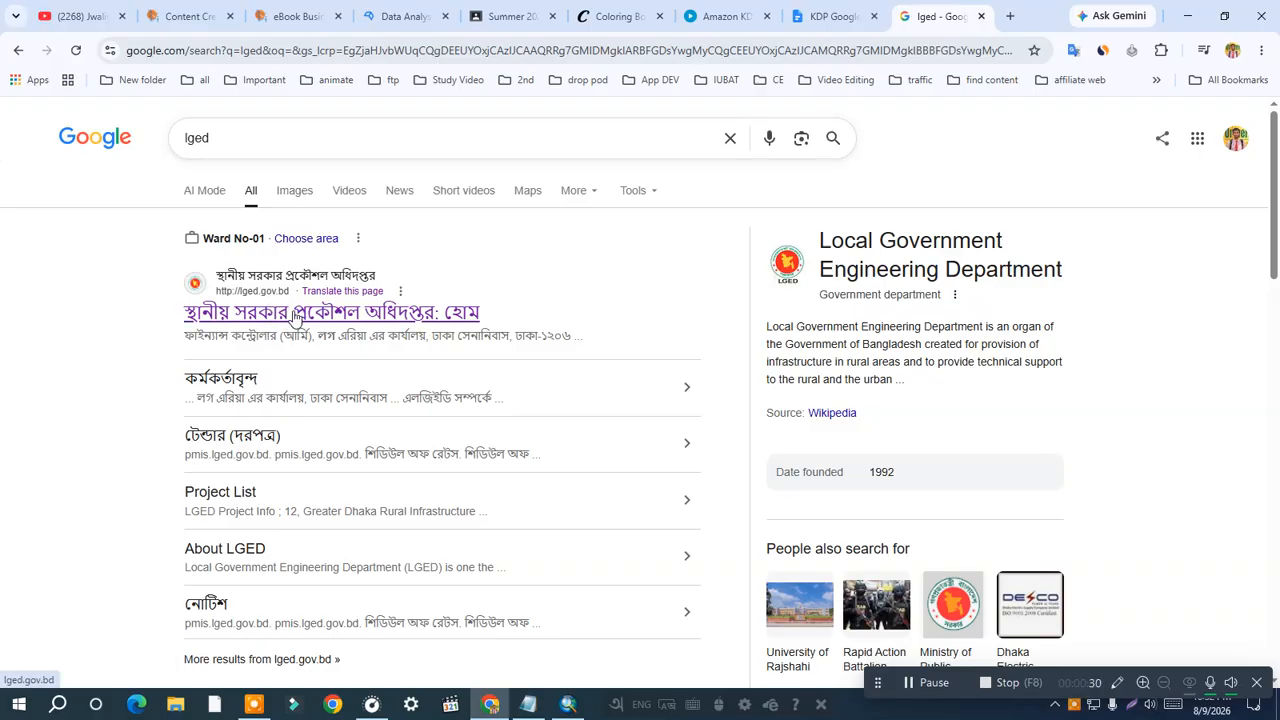
pyautogui.click(287, 313)
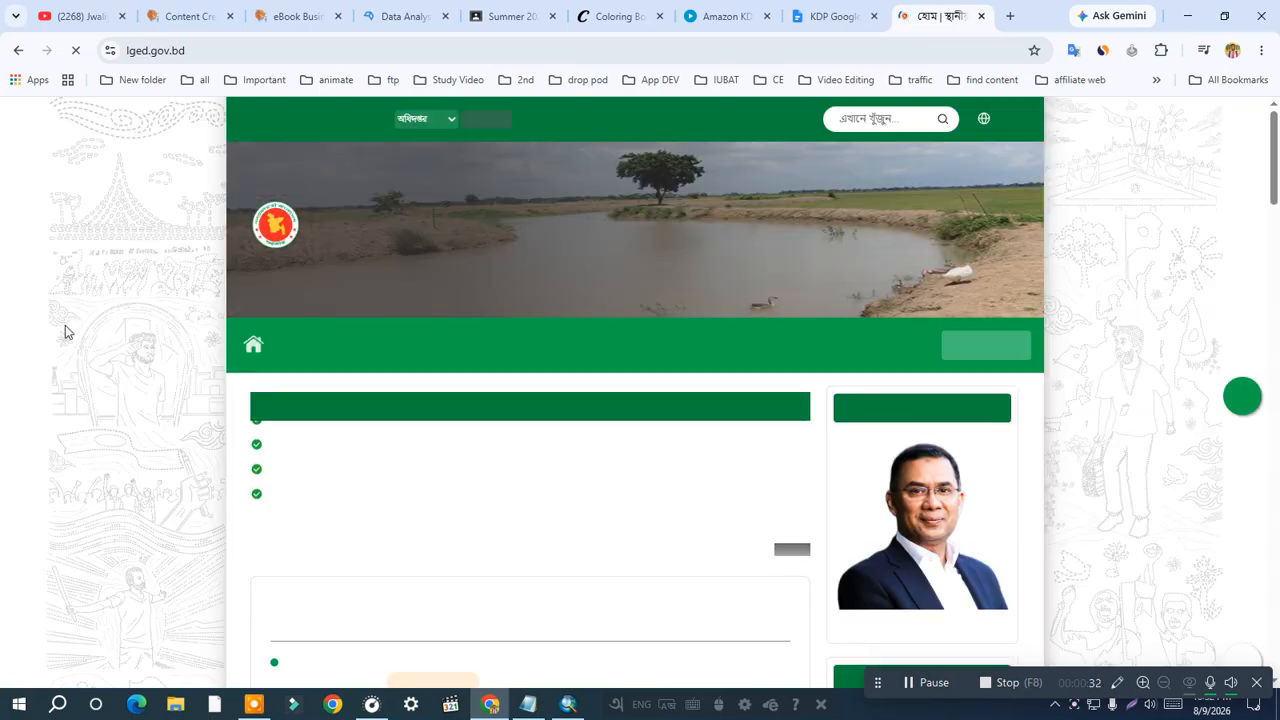
# Open the department's digital map (ডিজিটাল ম্যাপ) download page.
pyautogui.moveTo(328, 360)
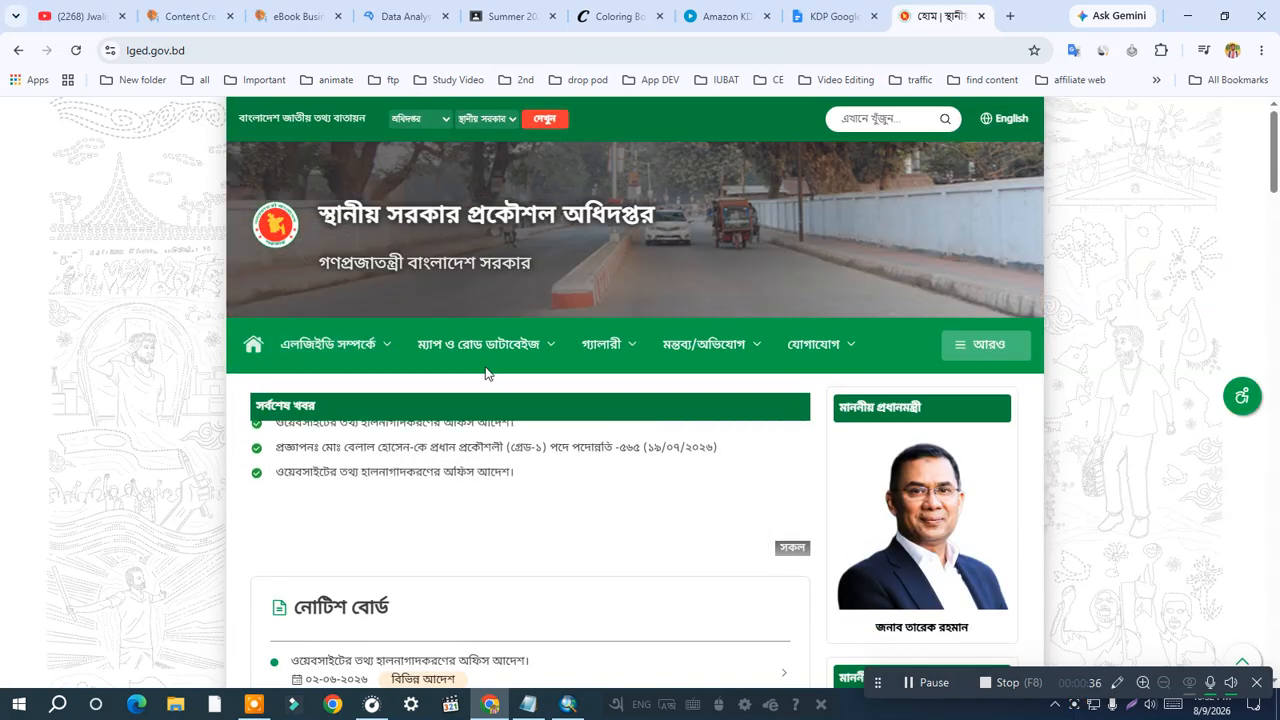
pyautogui.moveTo(523, 358)
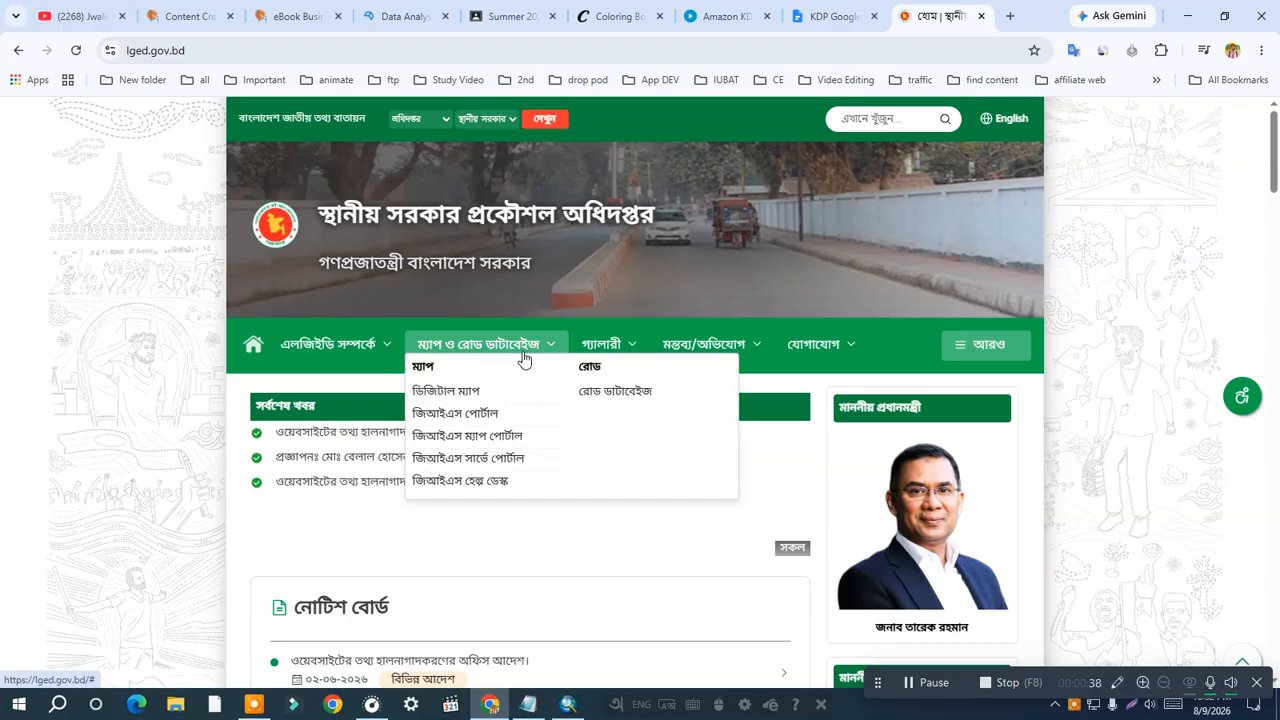
pyautogui.click(433, 392)
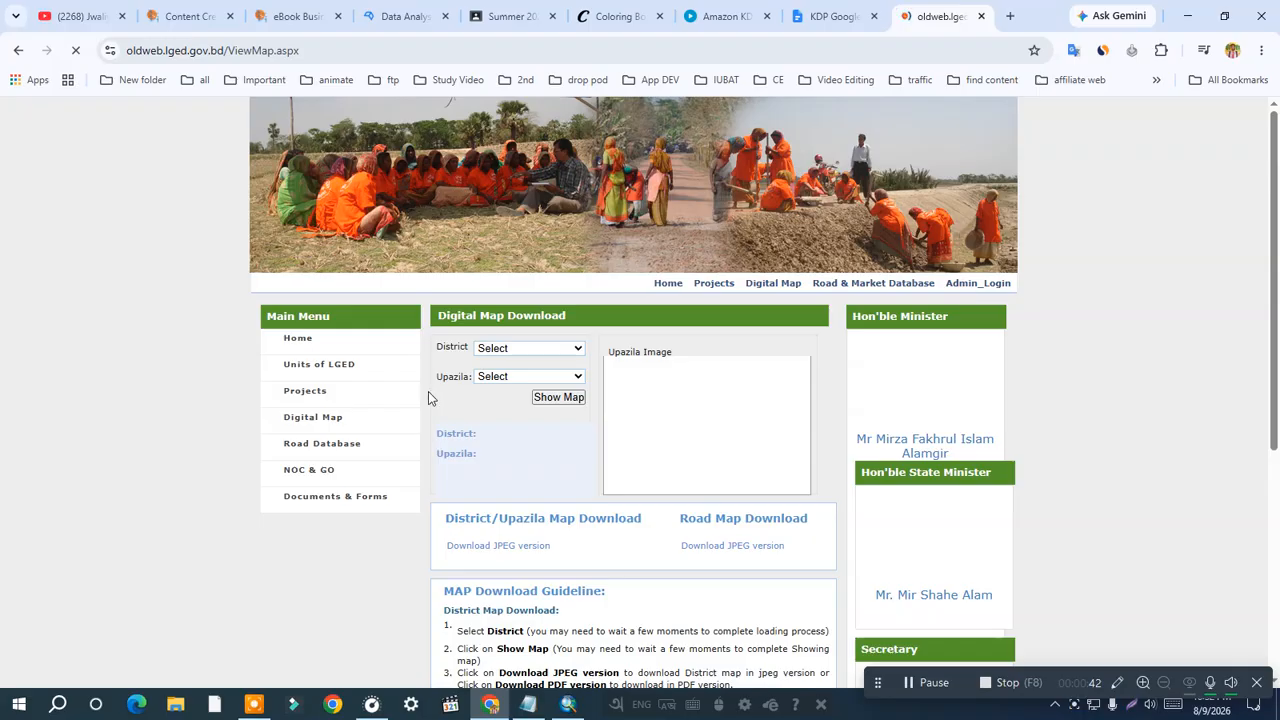
# Set the district for the digital map download to Rangpur.
pyautogui.scroll(-2, 90, 400)
pyautogui.scroll(1, 106, 394)
pyautogui.click(553, 270)
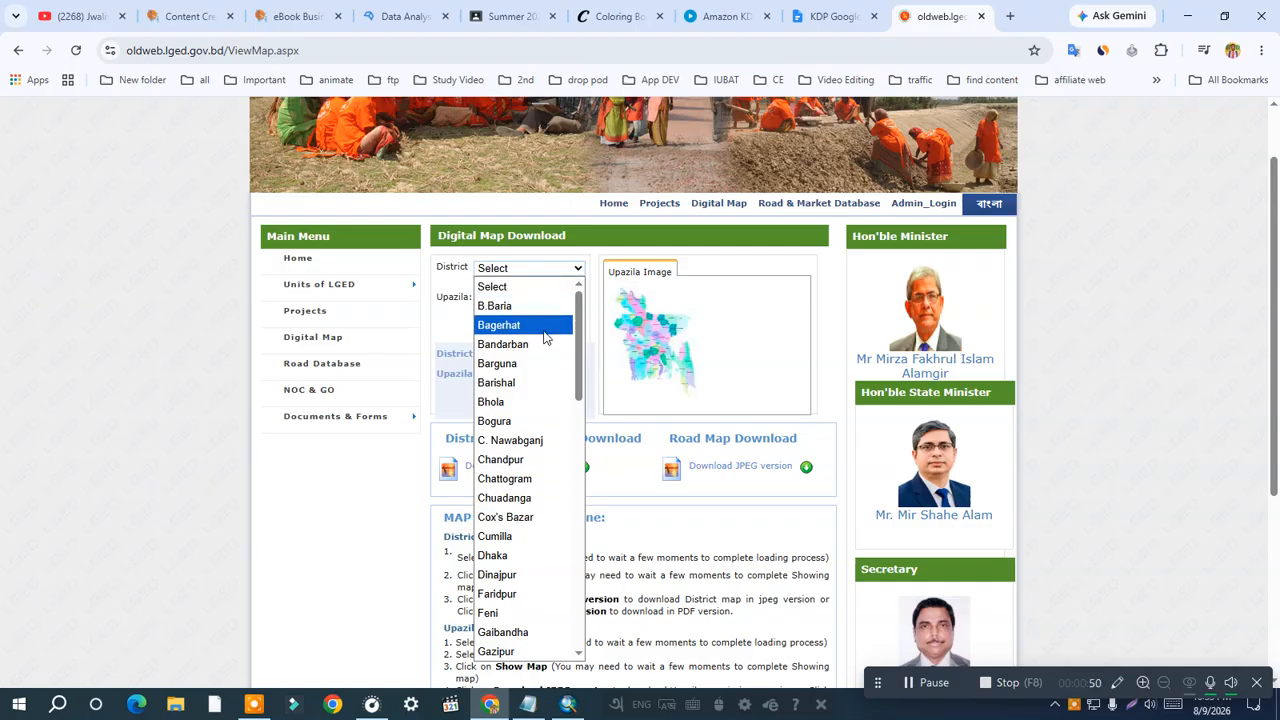
pyautogui.scroll(-5, 500, 520)
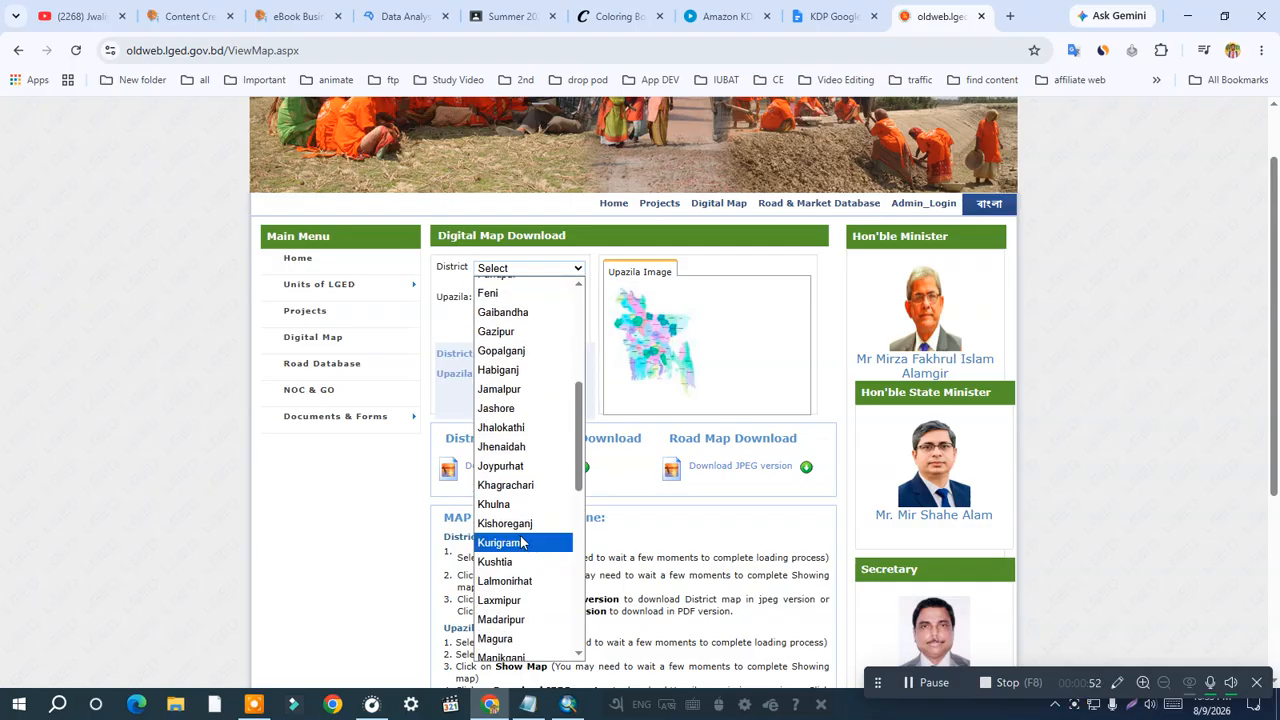
pyautogui.scroll(-5, 530, 517)
pyautogui.scroll(10, 535, 515)
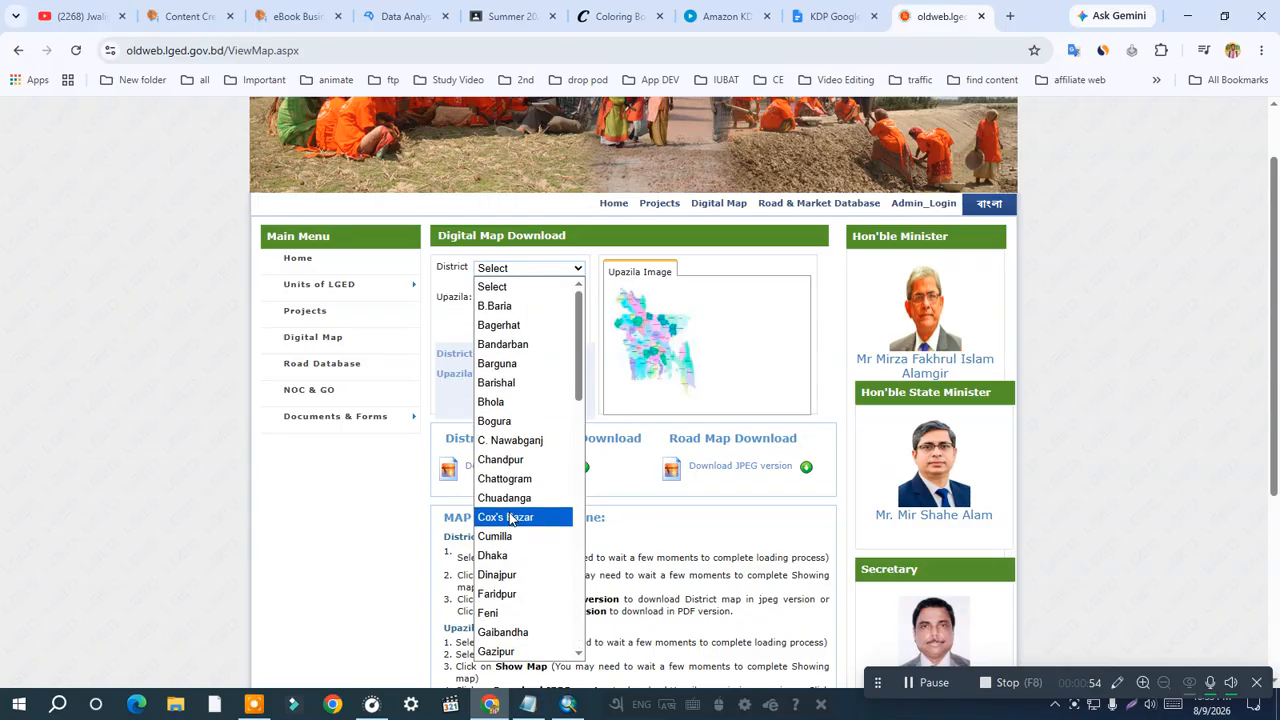
pyautogui.scroll(-6, 530, 455)
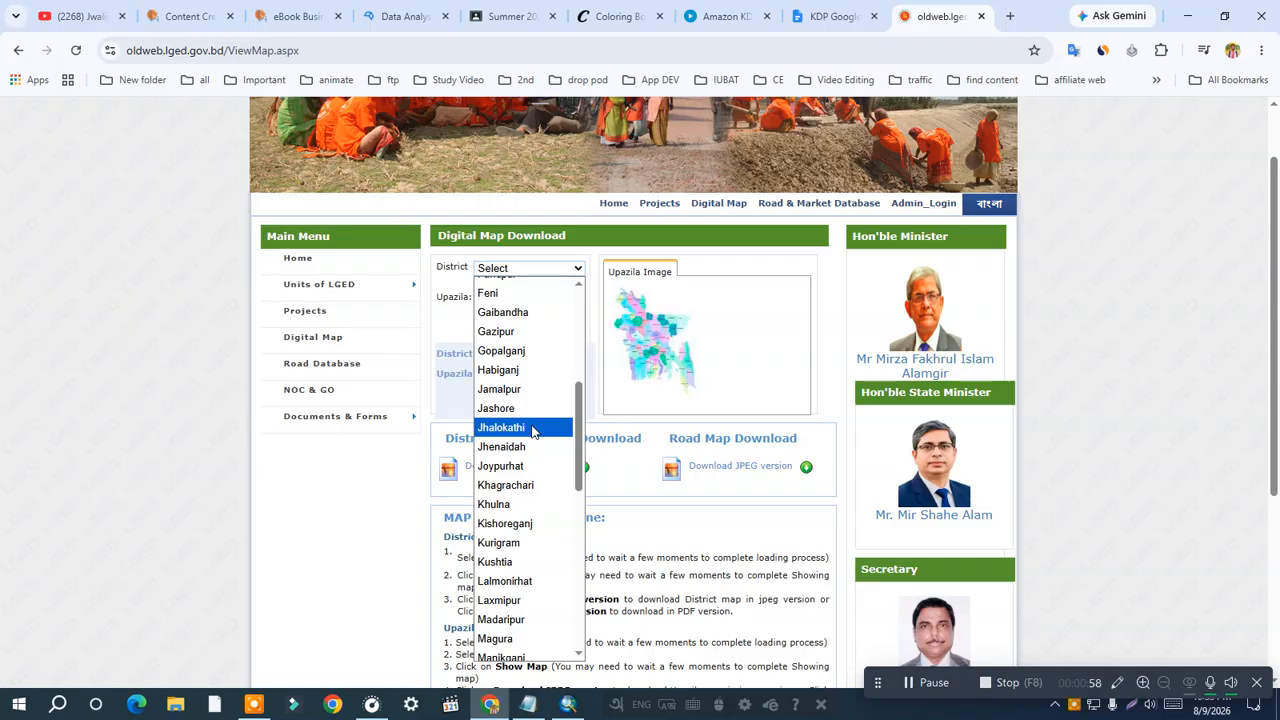
pyautogui.scroll(-3, 538, 425)
pyautogui.scroll(-3, 535, 420)
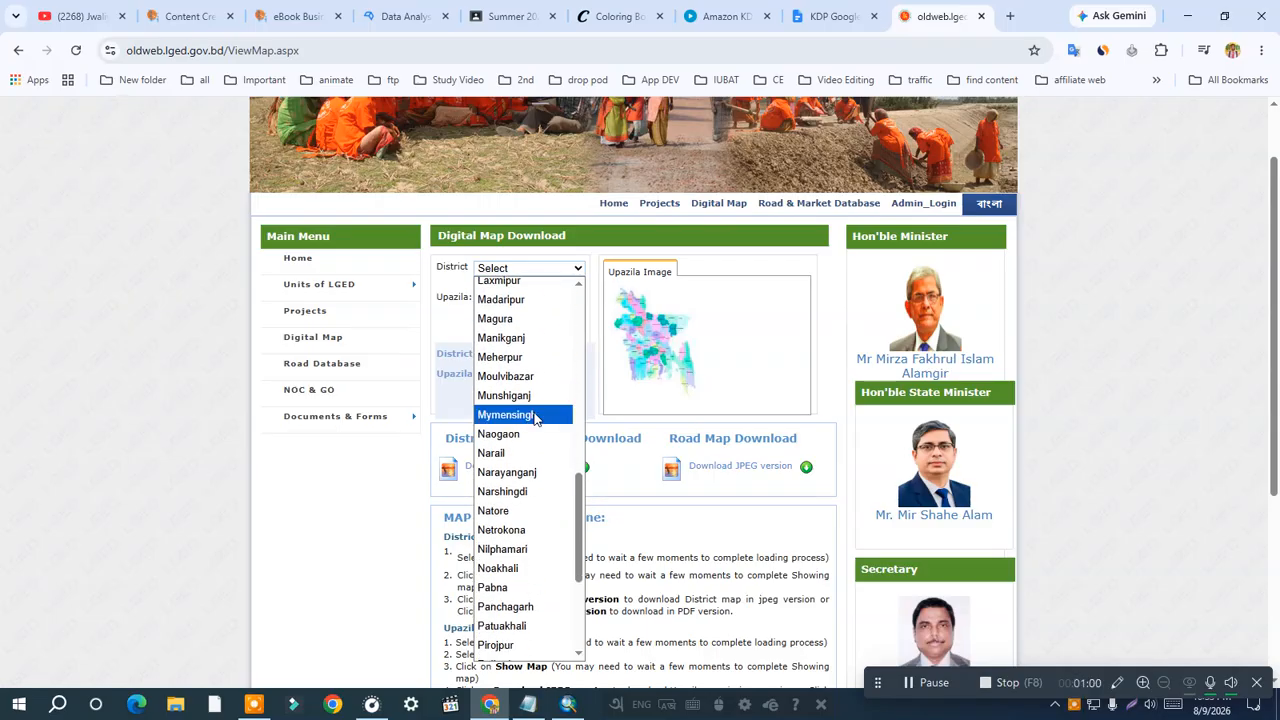
pyautogui.scroll(-3, 535, 420)
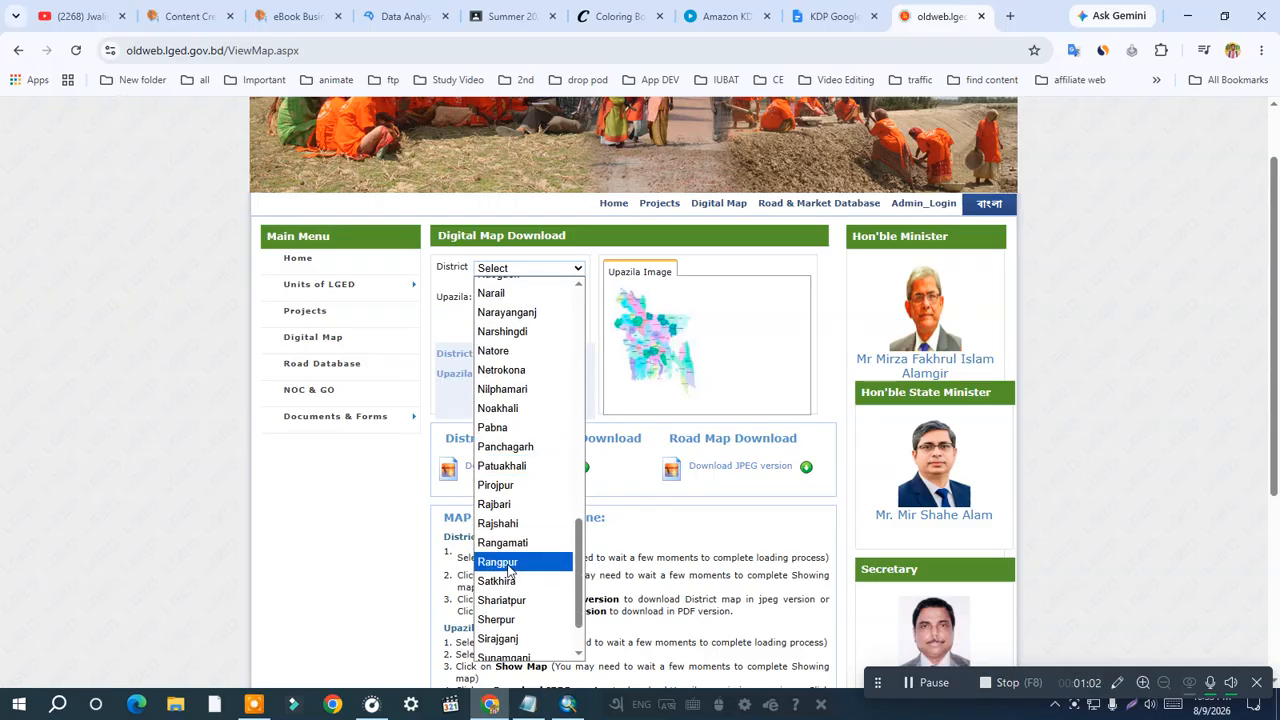
pyautogui.click(507, 562)
# Show the map of Pirganj upazila and open the JPEG version of the district/upazila map.
pyautogui.click(530, 298)
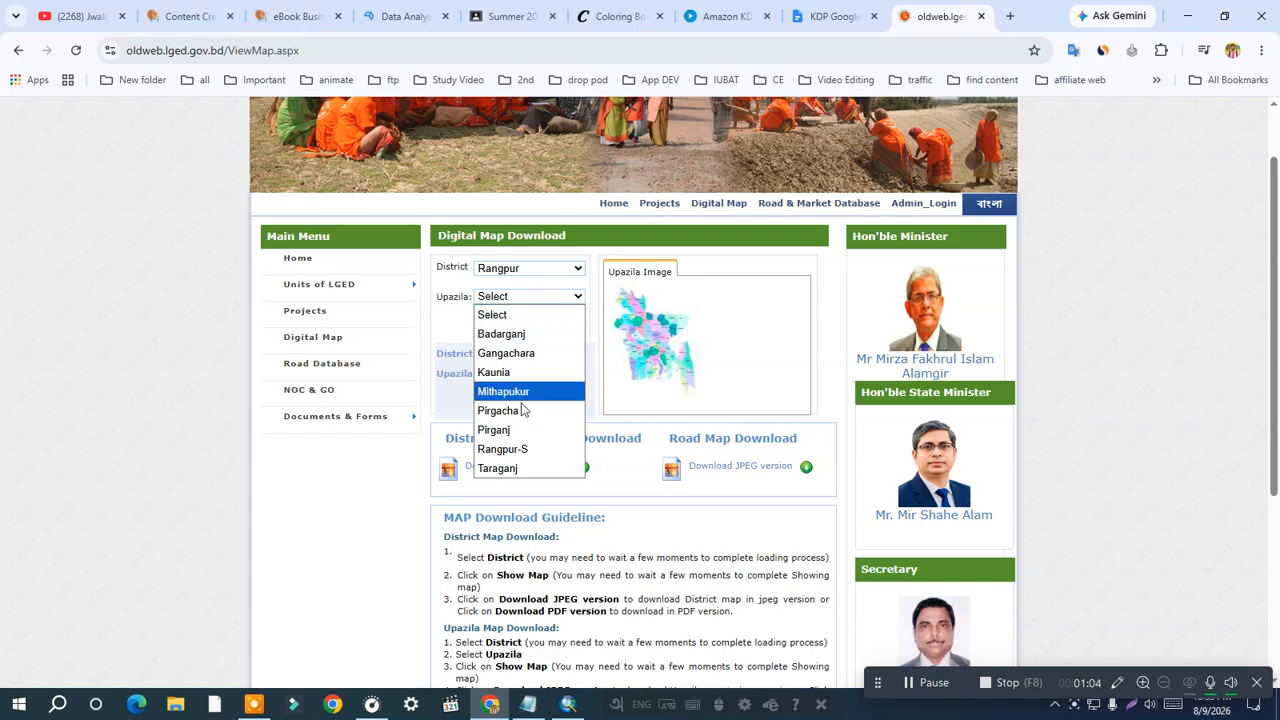
pyautogui.click(505, 430)
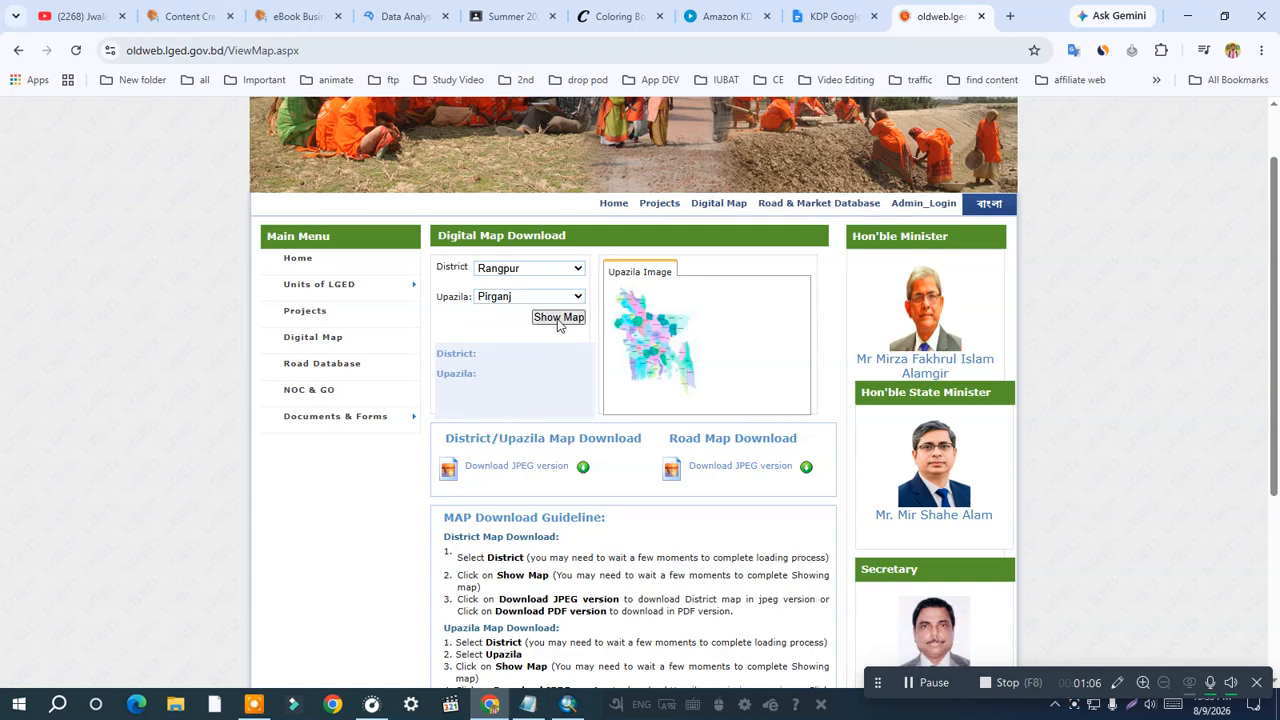
pyautogui.click(558, 320)
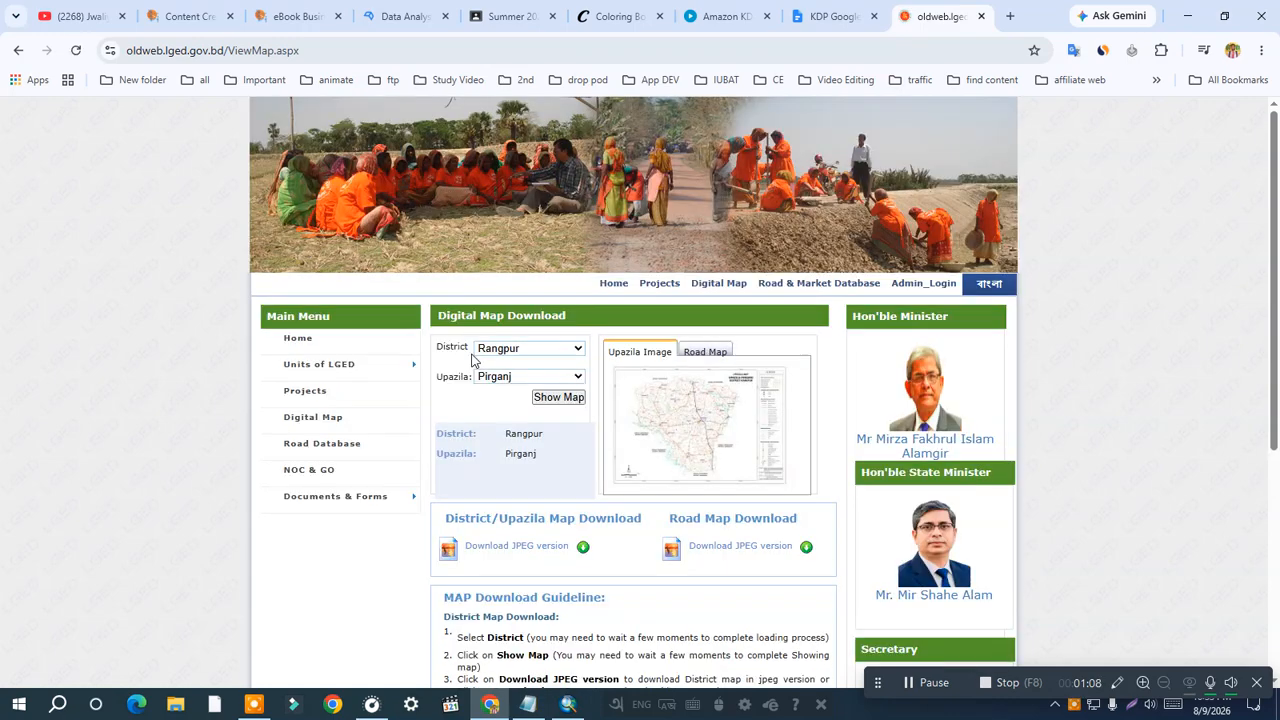
pyautogui.scroll(-2, 486, 305)
pyautogui.click(486, 305)
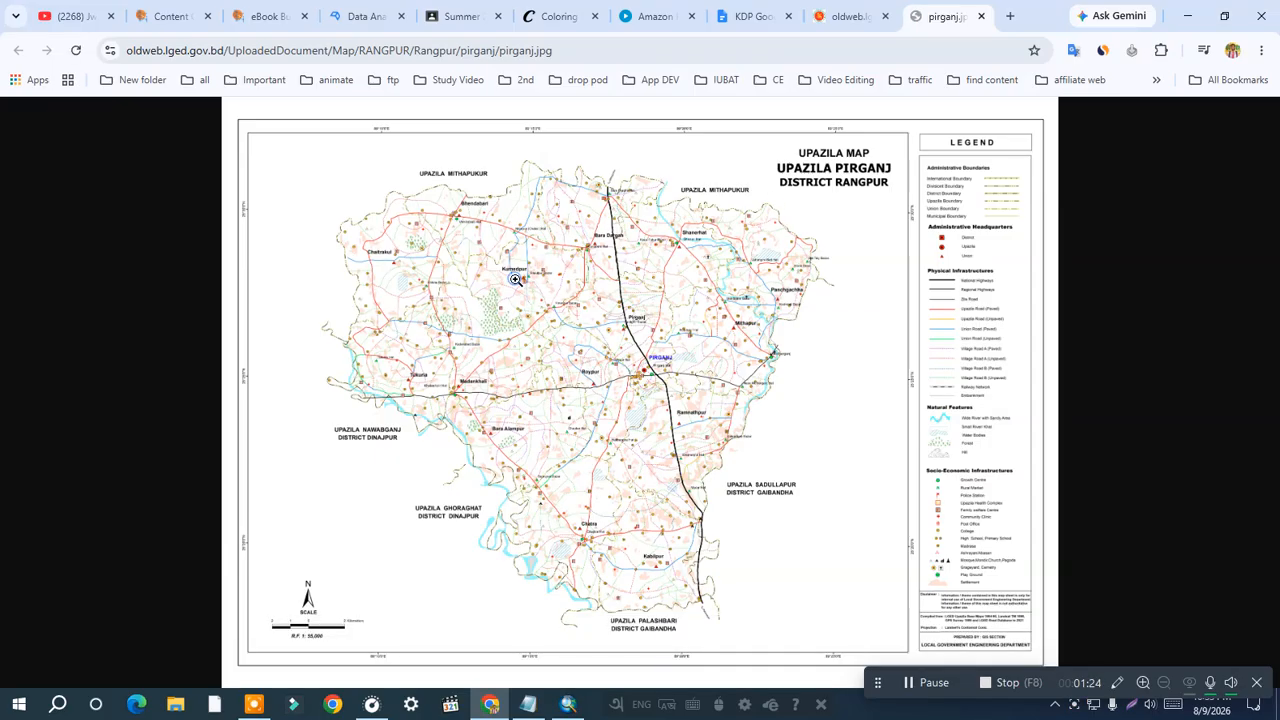
pyautogui.rightClick(515, 280)
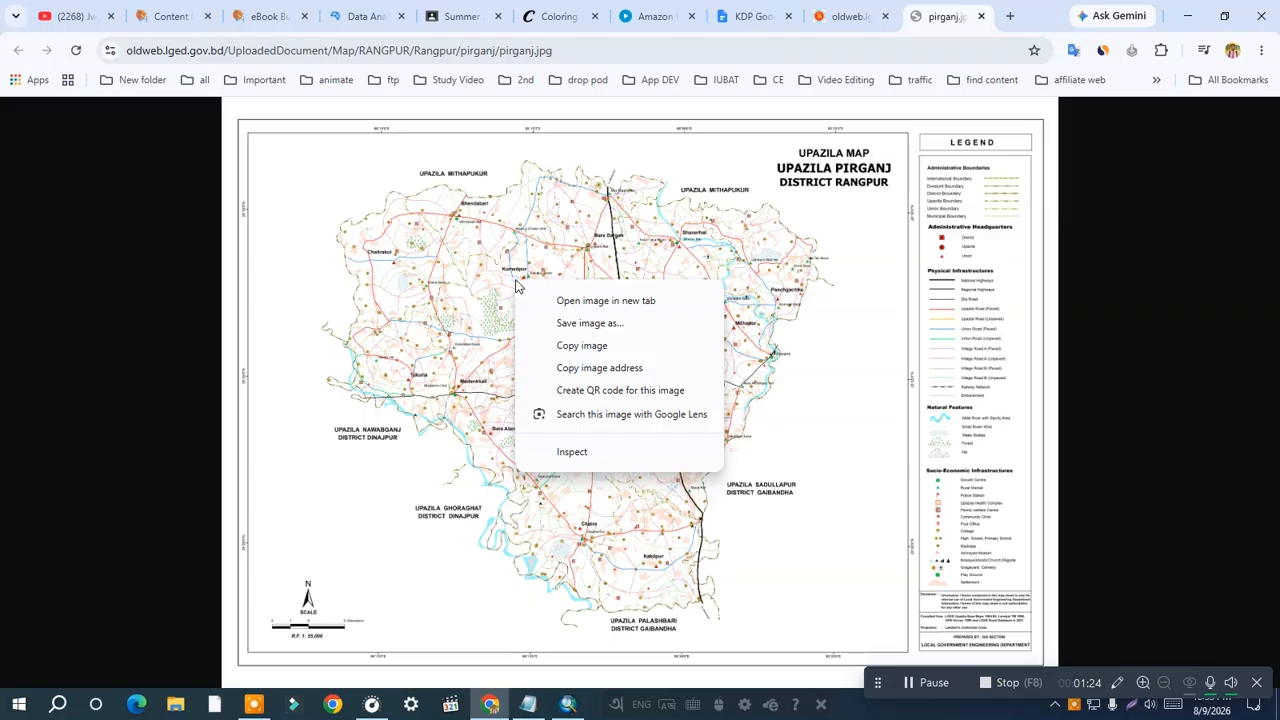
pyautogui.click(576, 330)
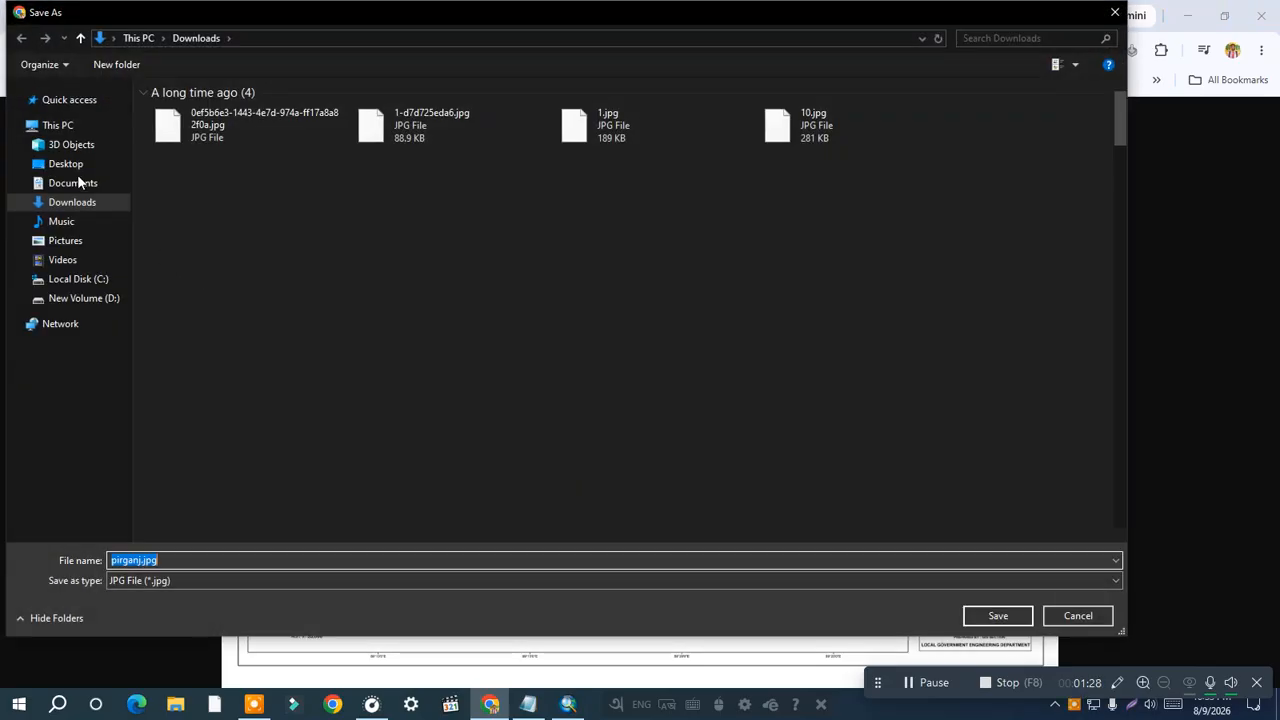
pyautogui.click(72, 281)
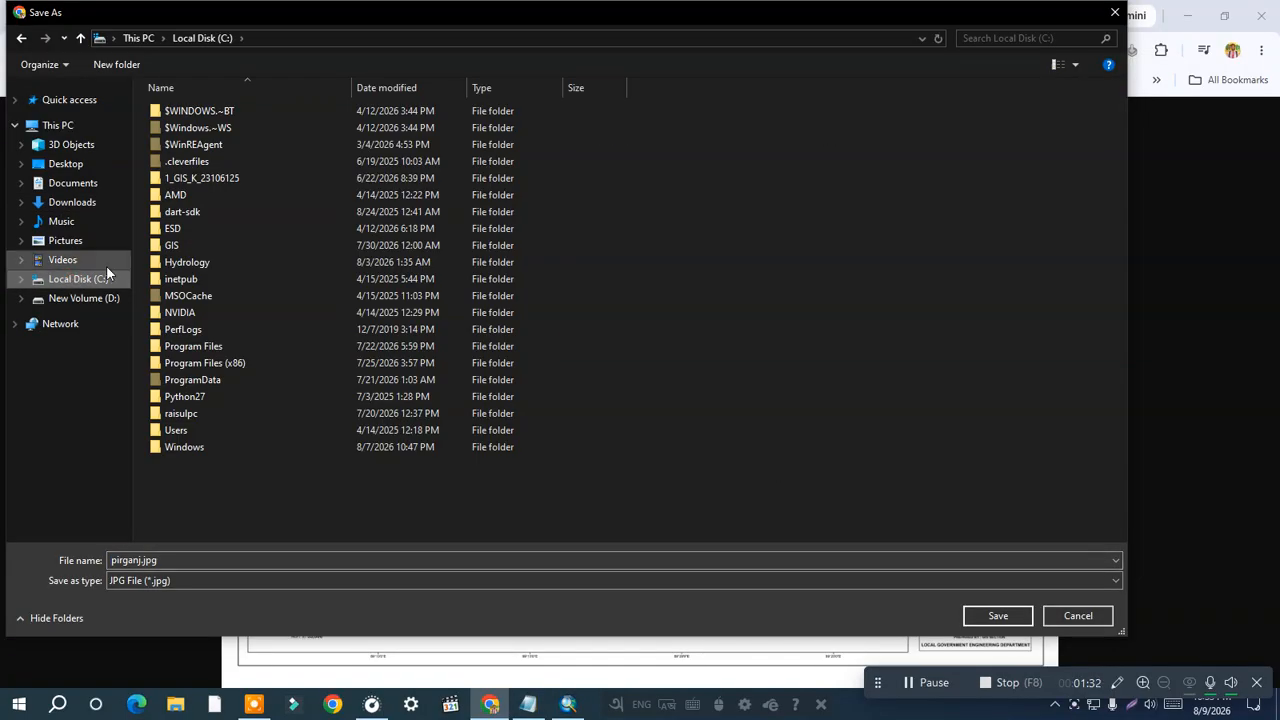
pyautogui.doubleClick(212, 244)
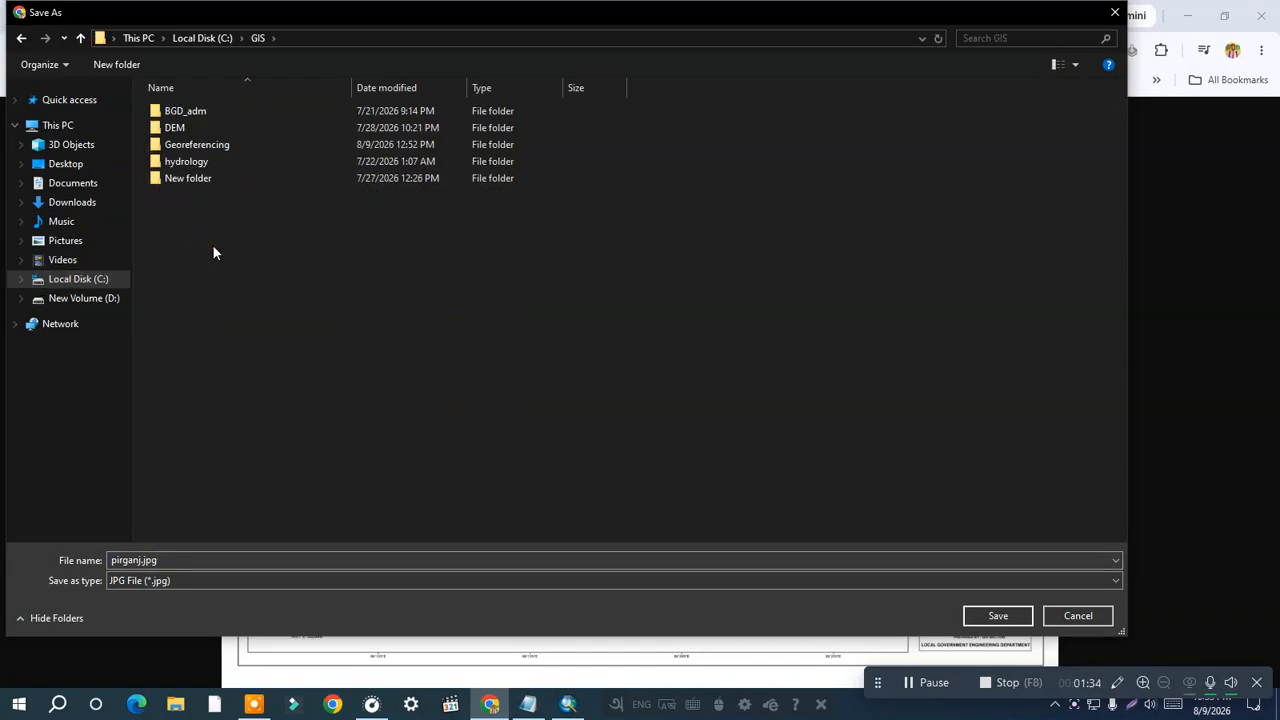
pyautogui.doubleClick(239, 145)
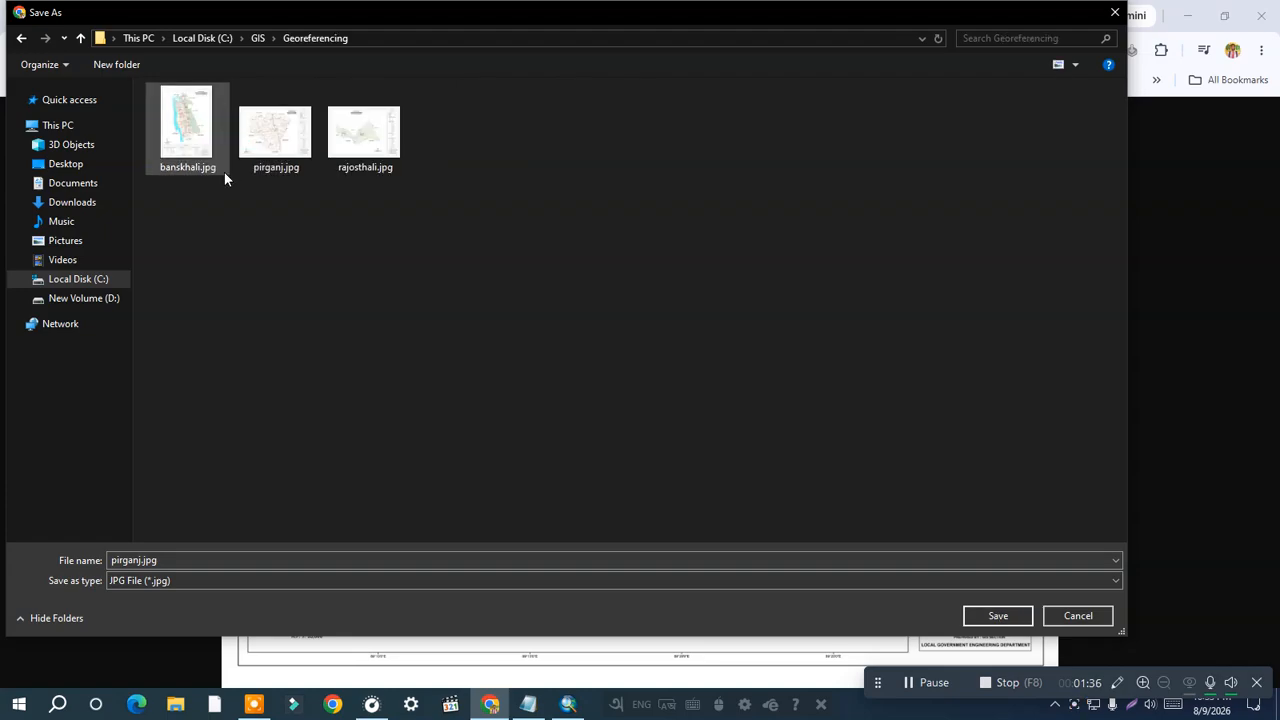
pyautogui.click(22, 40)
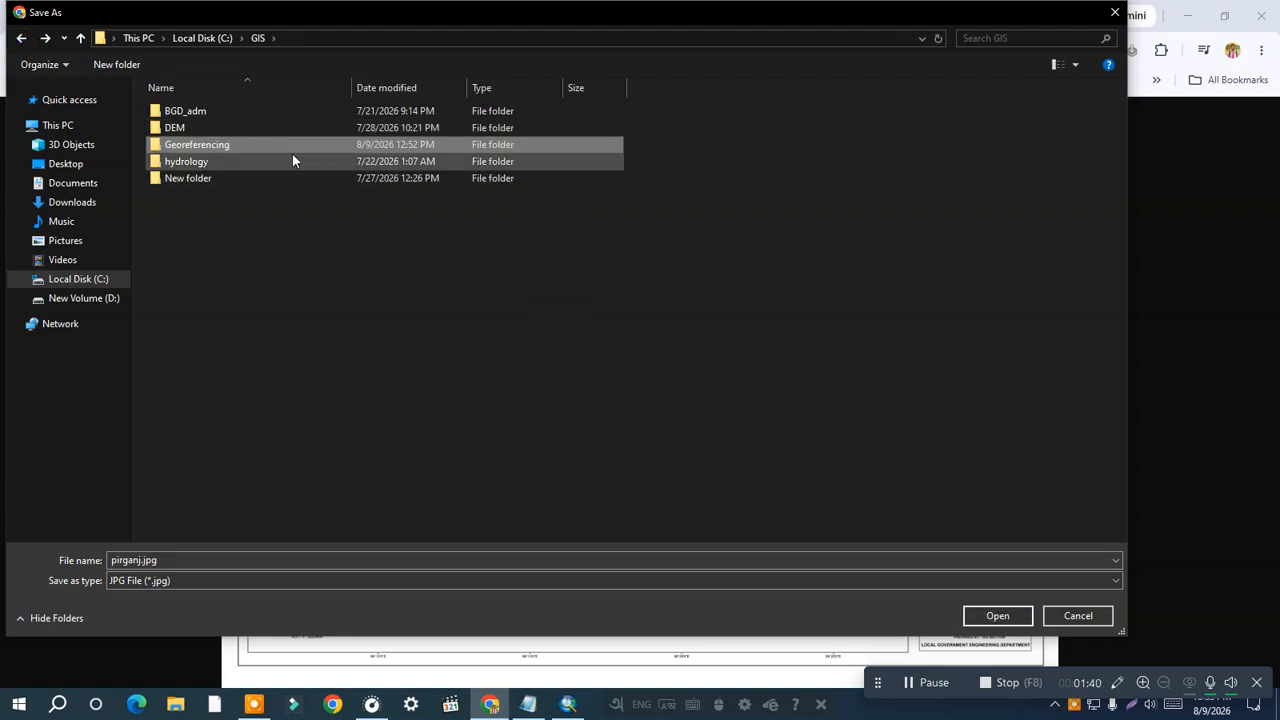
pyautogui.rightClick(246, 282)
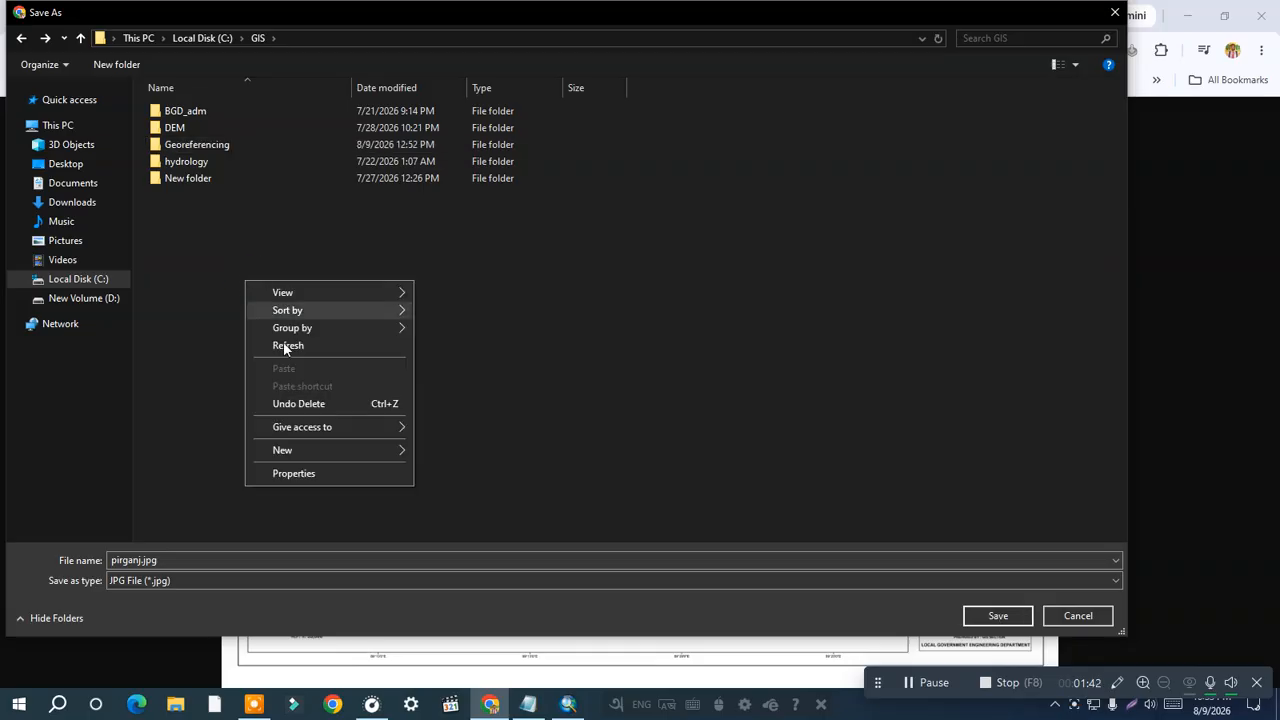
pyautogui.moveTo(346, 455)
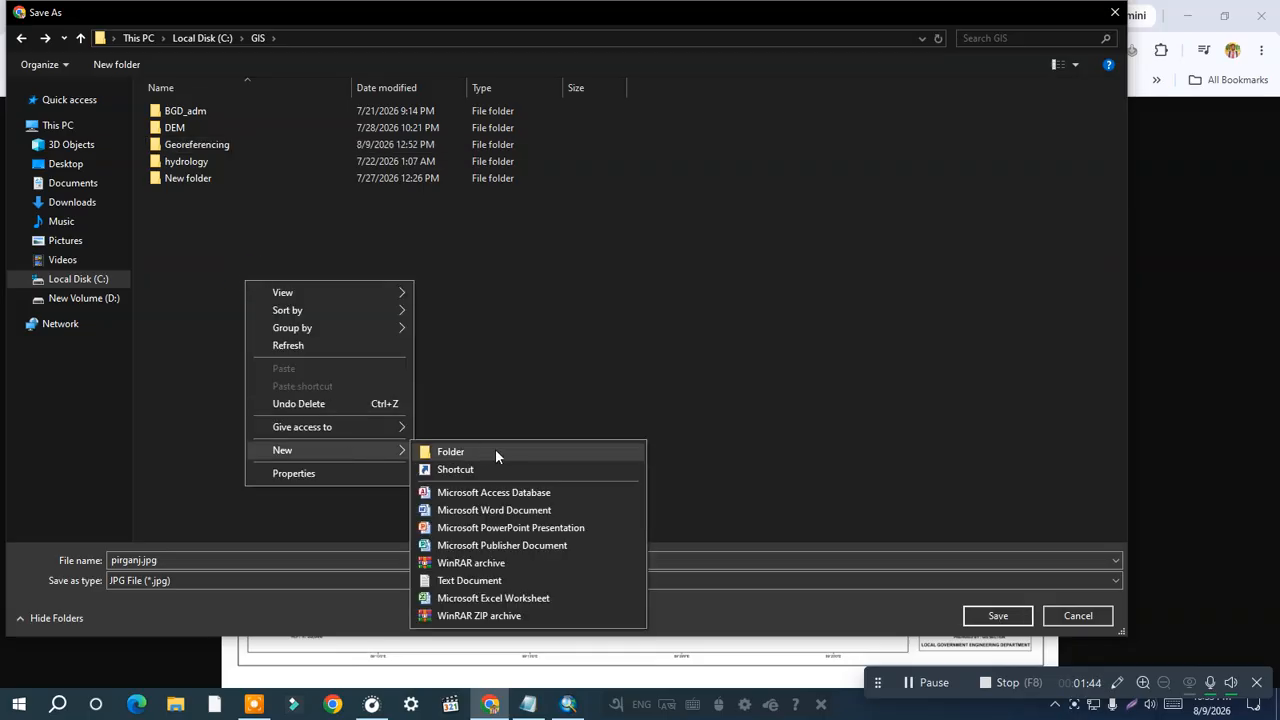
pyautogui.click(523, 340)
pyautogui.doubleClick(220, 144)
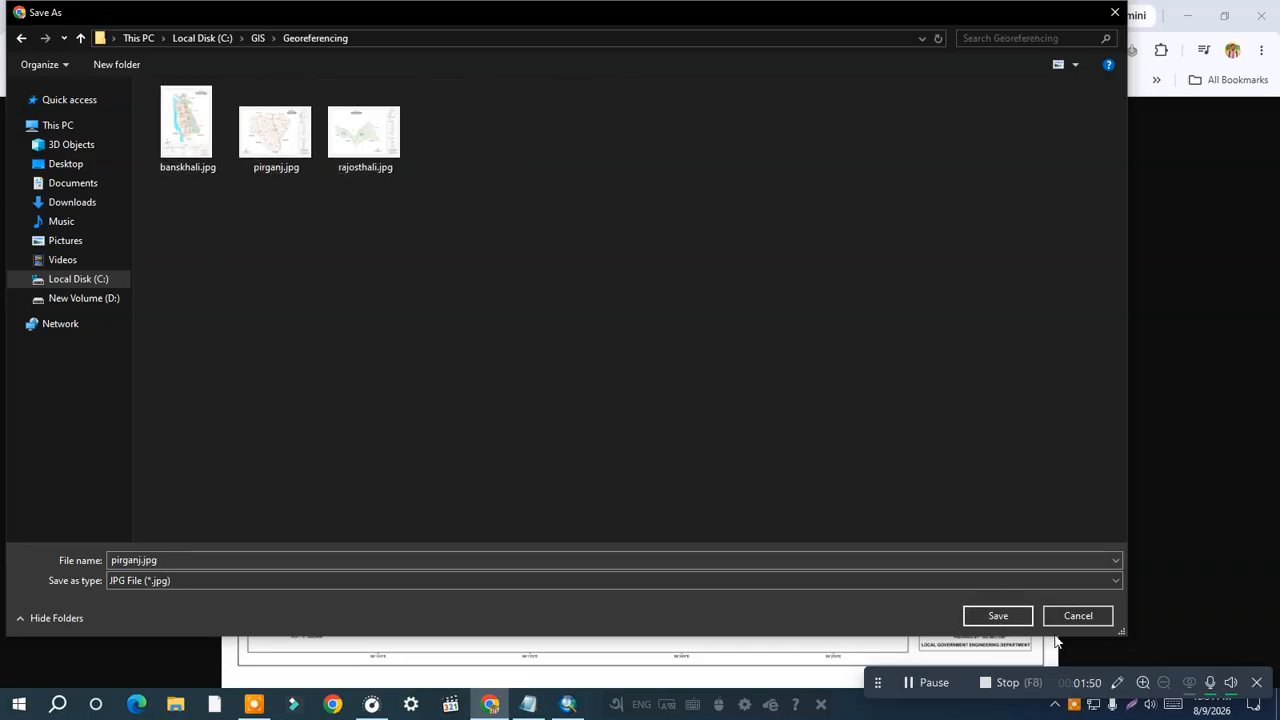
pyautogui.click(1078, 615)
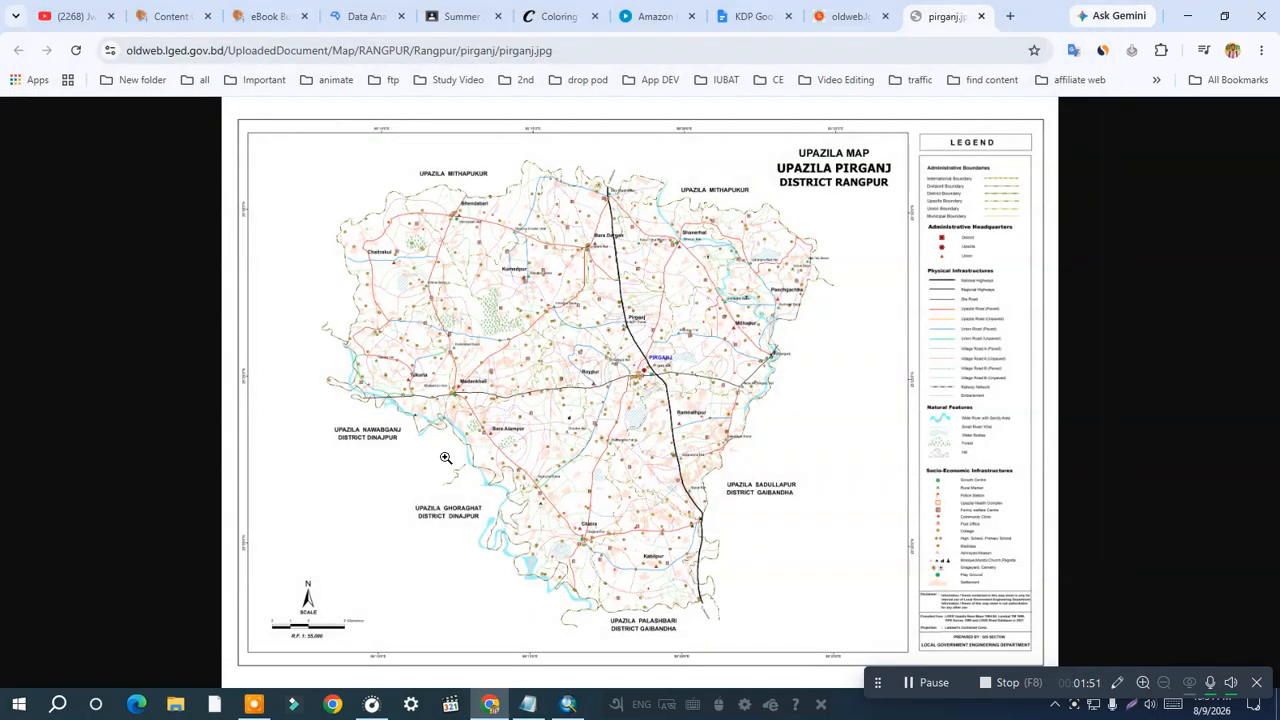
# Close the map image, switch to ArcMap and expand the Georeferencing folder under the C:\GIS folder connection.
pyautogui.click(981, 16)
pyautogui.click(1186, 12)
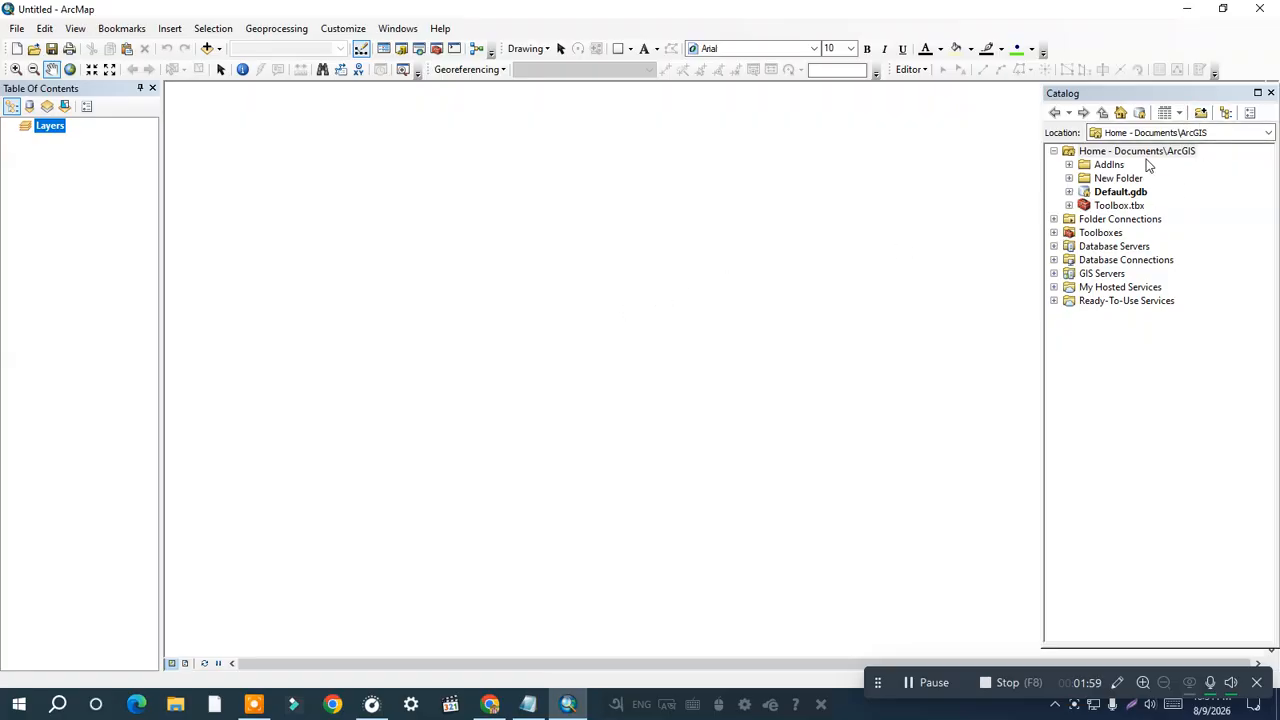
pyautogui.click(1201, 113)
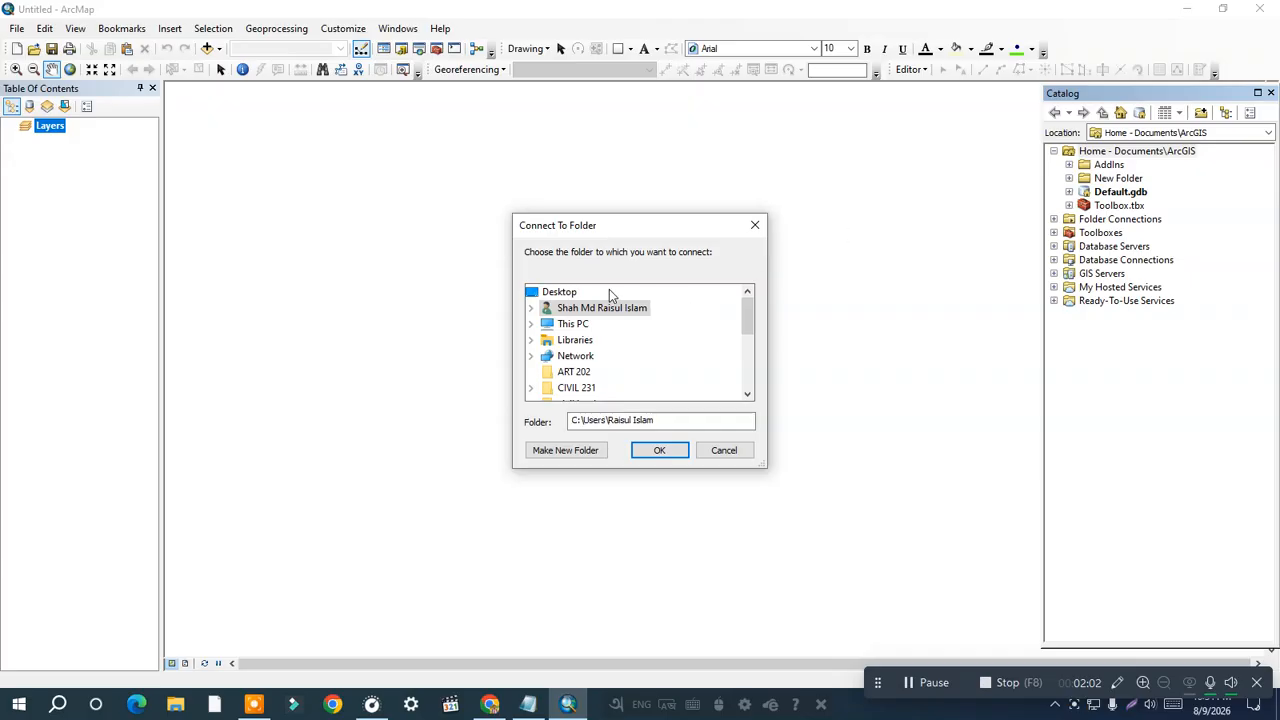
pyautogui.click(755, 224)
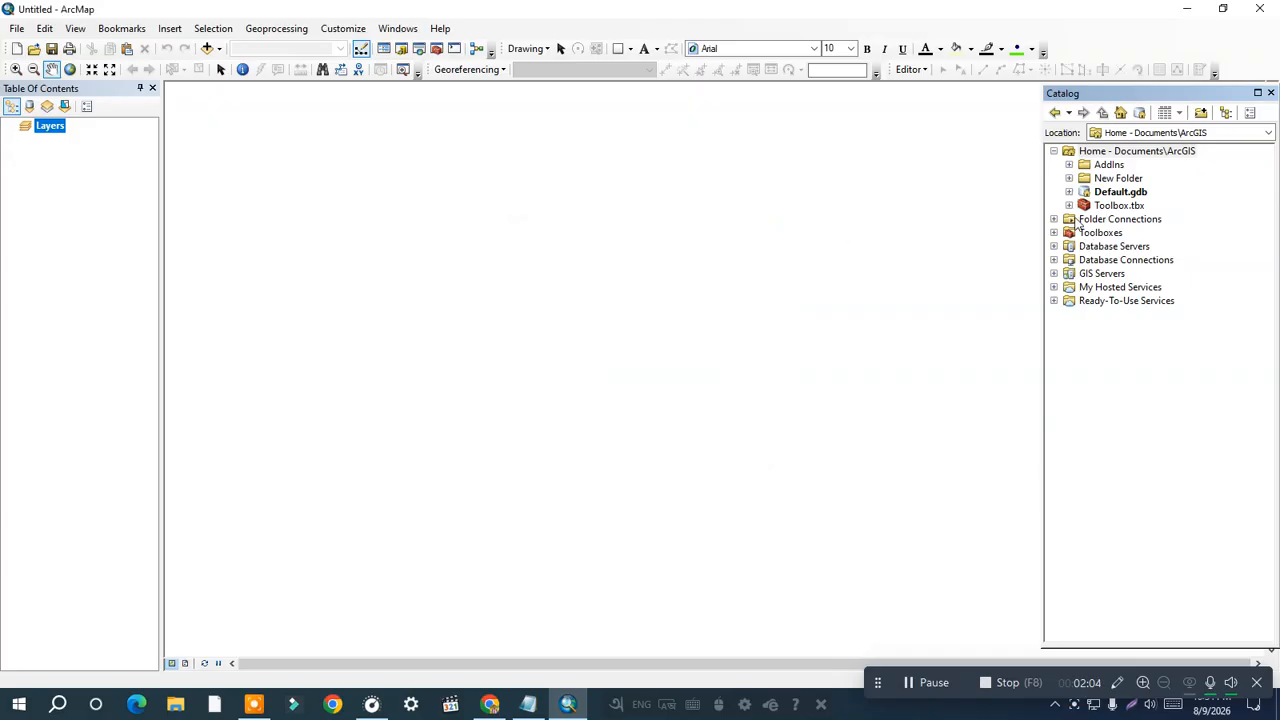
pyautogui.click(1054, 152)
pyautogui.click(1054, 165)
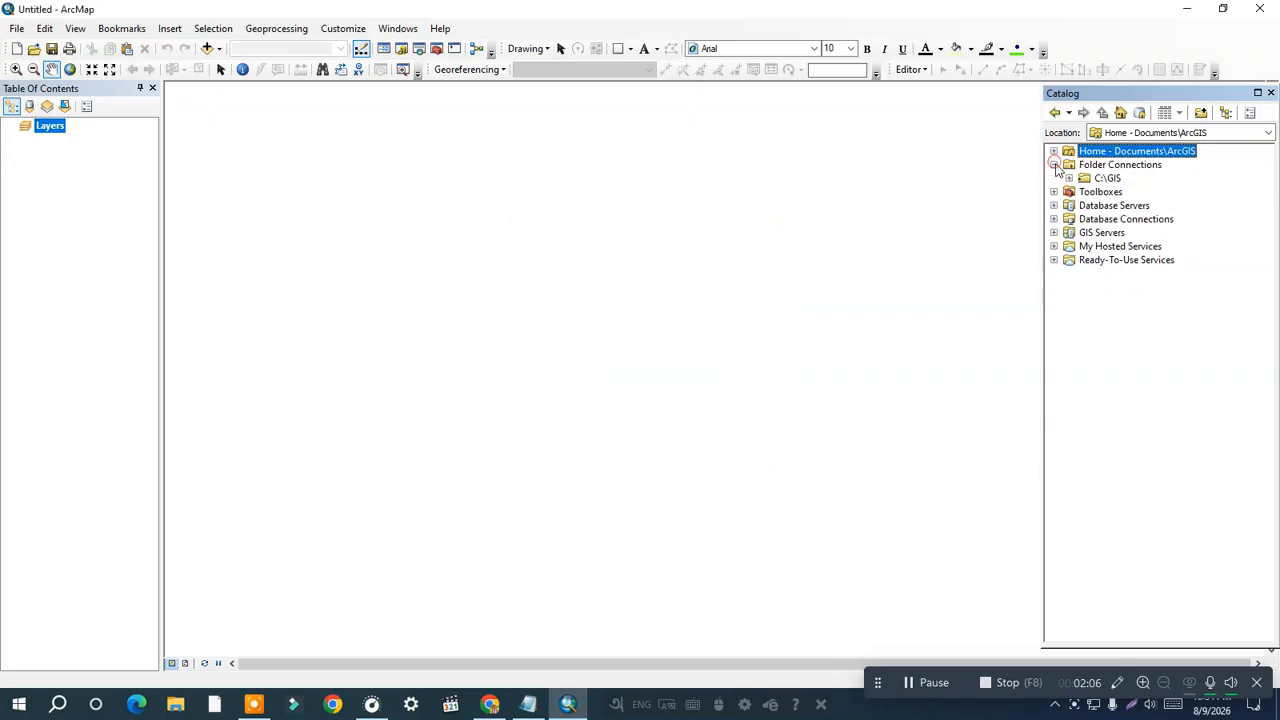
pyautogui.click(1069, 179)
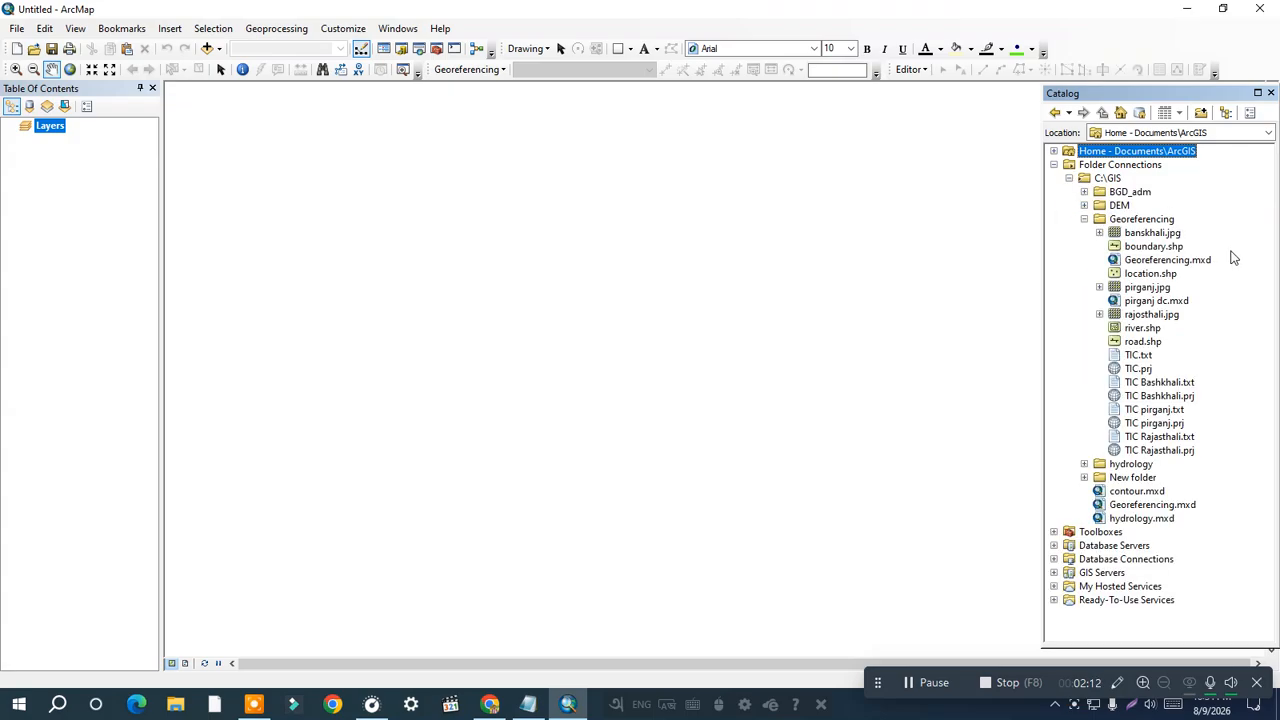
# Add pirganj.jpg from the Georeferencing folder to the map as a raster layer.
pyautogui.moveTo(1140, 289); pyautogui.dragTo(940, 333)
pyautogui.moveTo(636, 381)
pyautogui.mouseDown()
pyautogui.moveTo(570, 362)
pyautogui.moveTo(734, 334)
pyautogui.mouseUp()
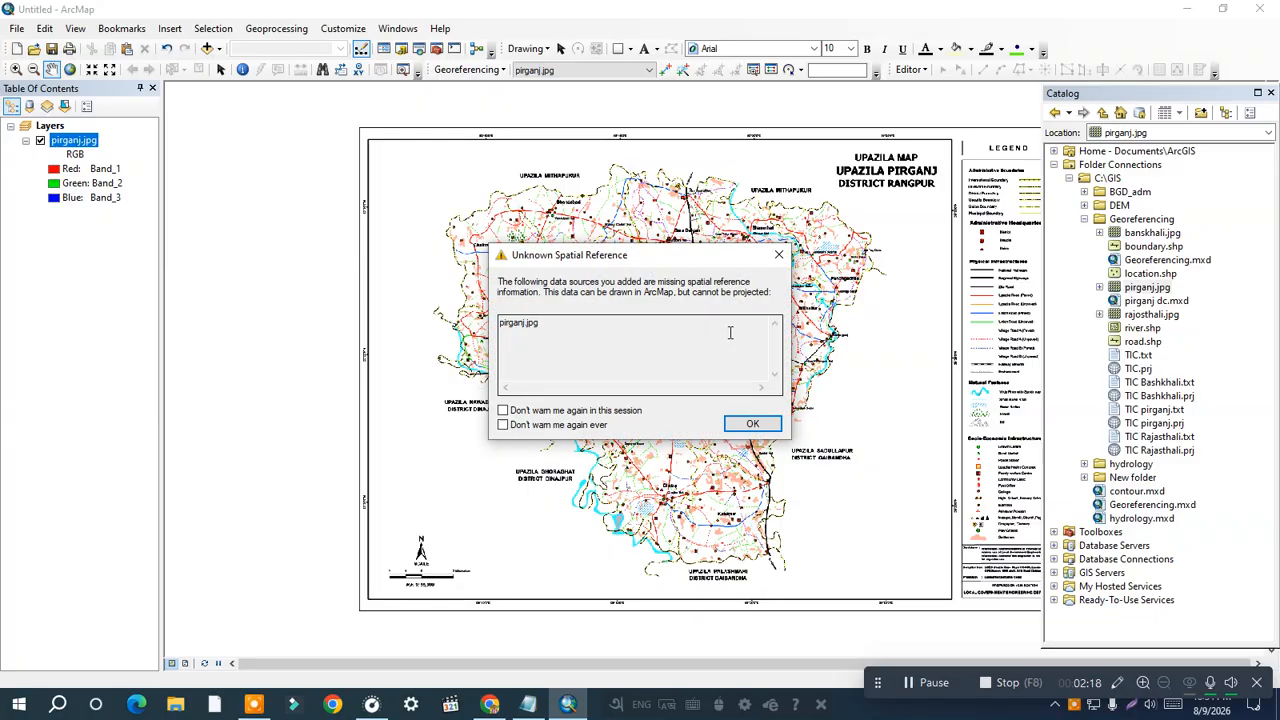
pyautogui.click(781, 258)
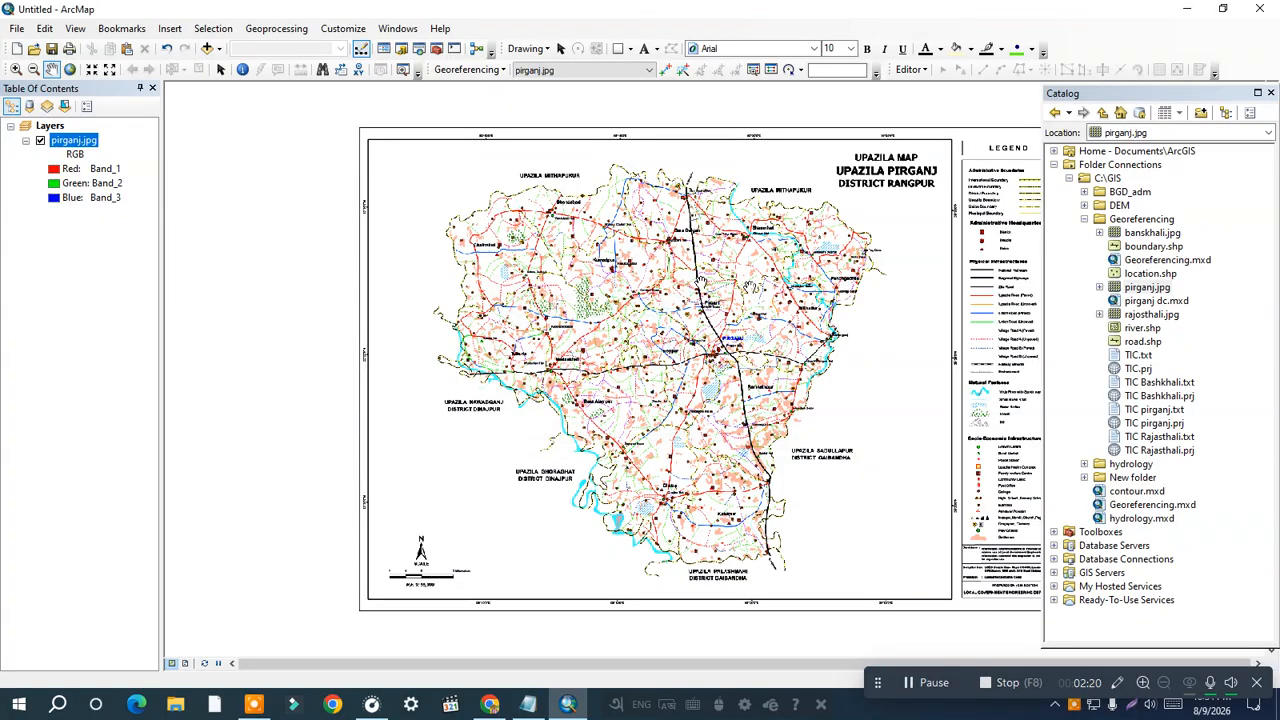
pyautogui.scroll(2, 750, 292)
pyautogui.scroll(-4, 750, 292)
pyautogui.scroll(2, 750, 292)
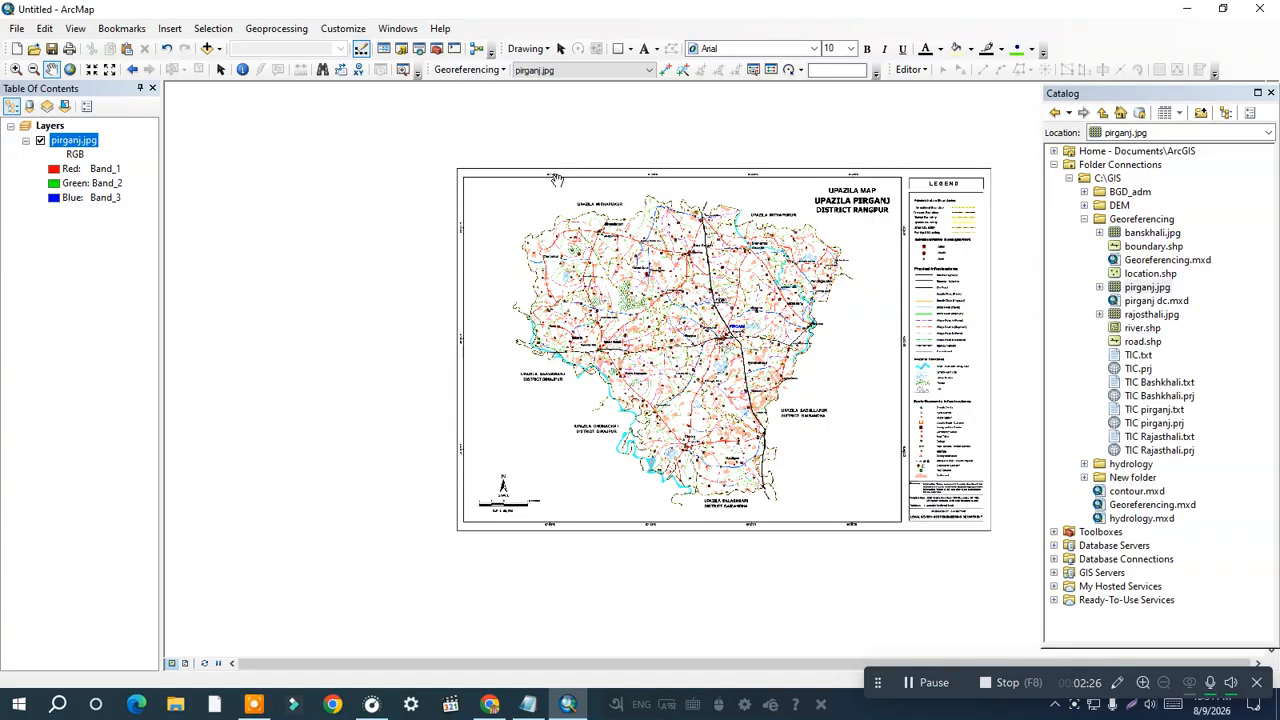
# Examine the 89°10'0"E longitude label and its tick on the upper border of the Pirganj map.
pyautogui.scroll(-3, 714, 300)
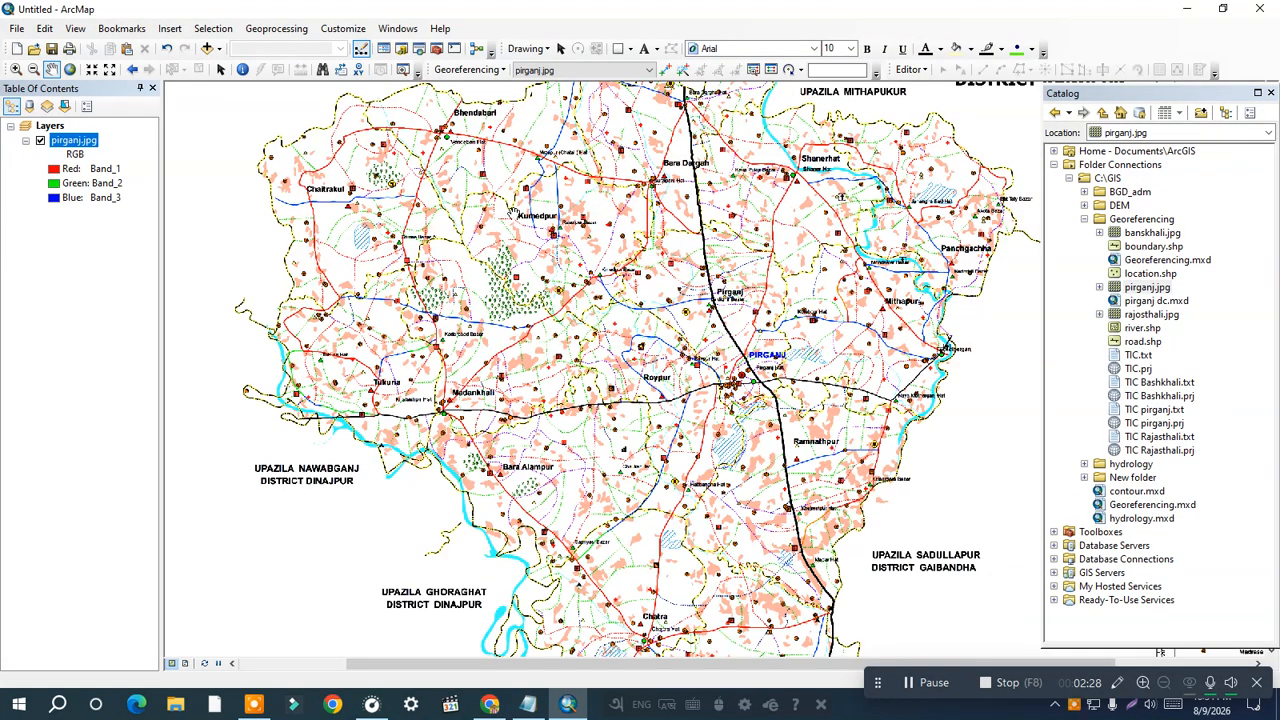
pyautogui.moveTo(513, 213); pyautogui.dragTo(672, 435)
pyautogui.scroll(-5, 540, 300)
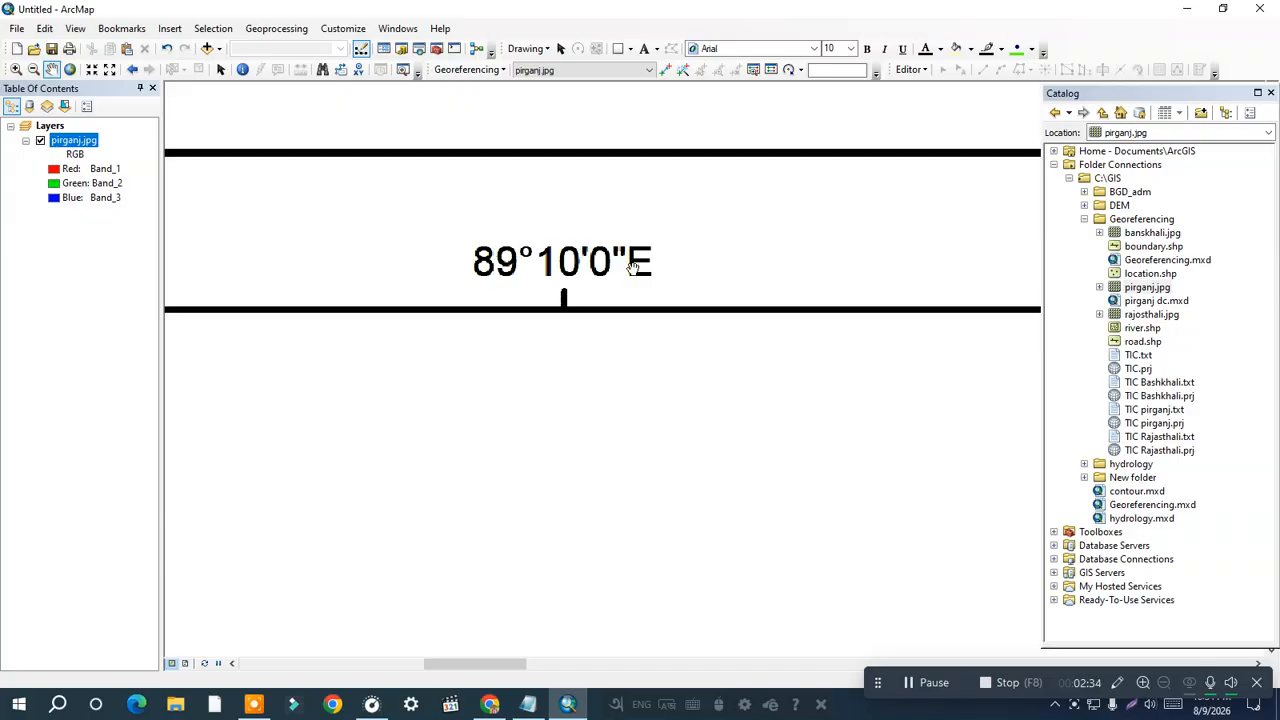
pyautogui.scroll(6, 573, 250)
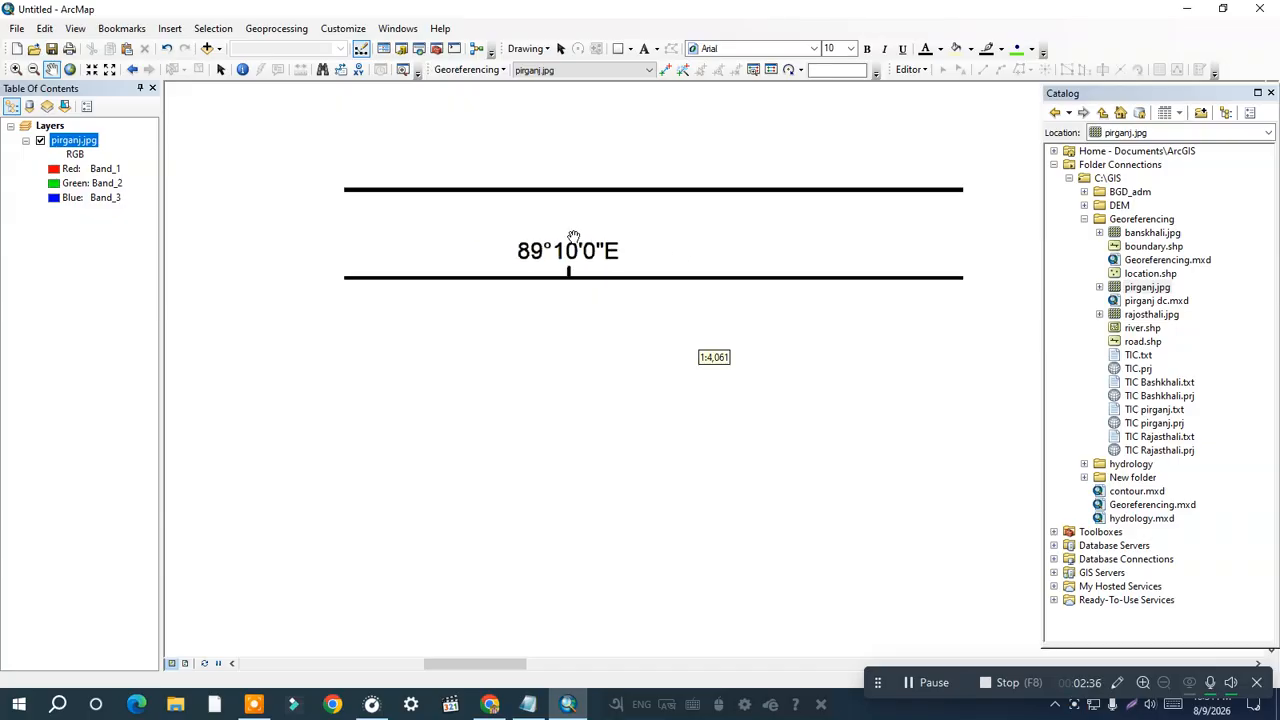
pyautogui.moveTo(566, 263); pyautogui.dragTo(479, 142)
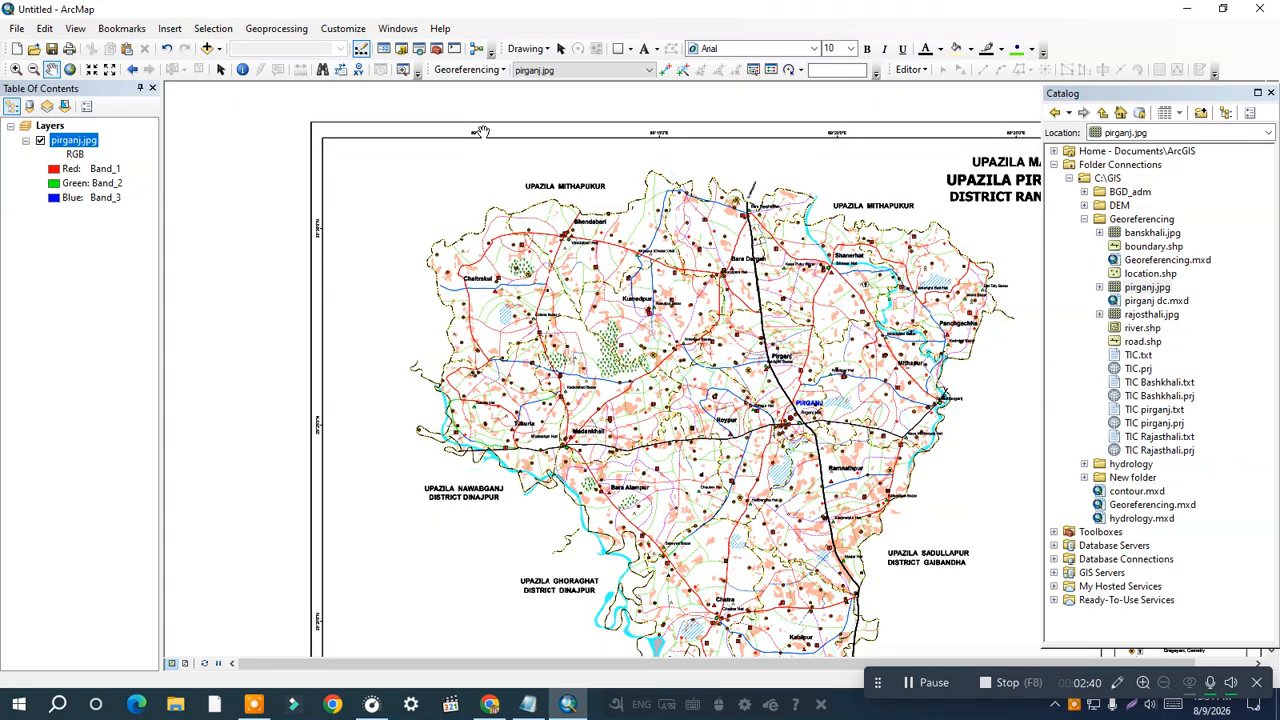
# Compare the matching longitude and latitude ticks on opposite edges of the Pirganj map frame and look over the whole sheet.
pyautogui.scroll(-1, 491, 396)
pyautogui.scroll(1, 491, 380)
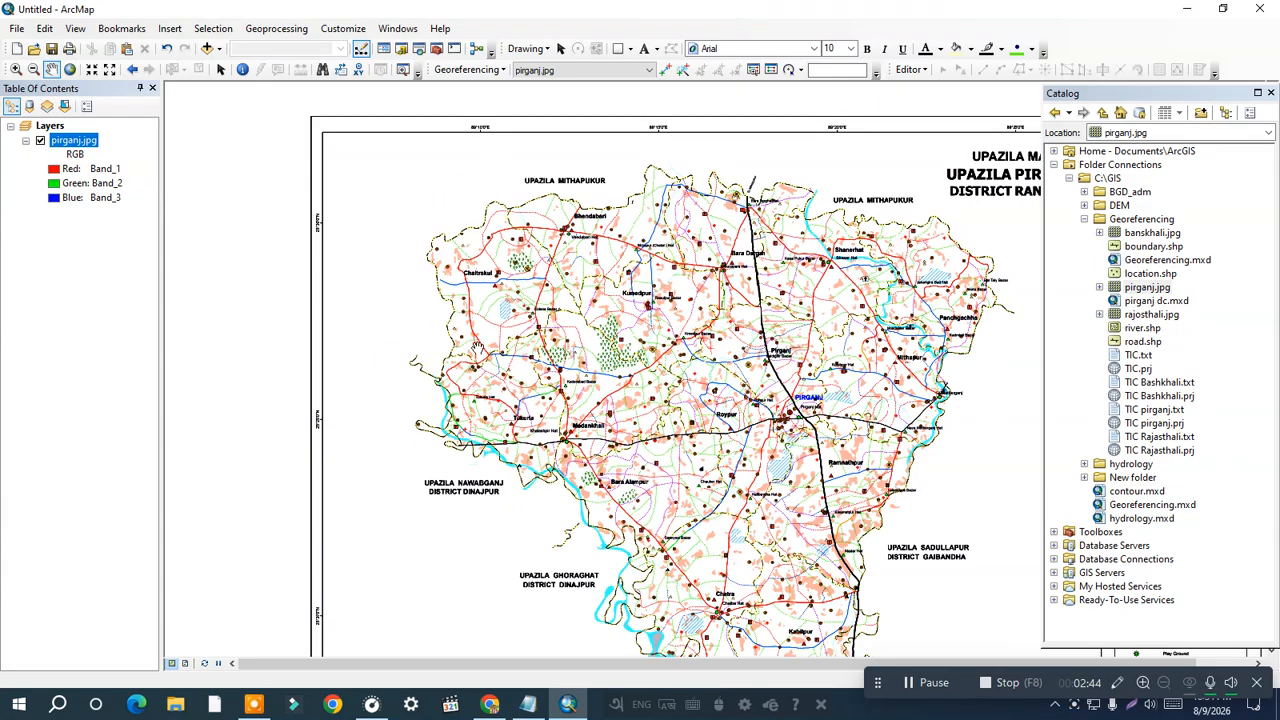
pyautogui.moveTo(487, 479); pyautogui.dragTo(491, 385)
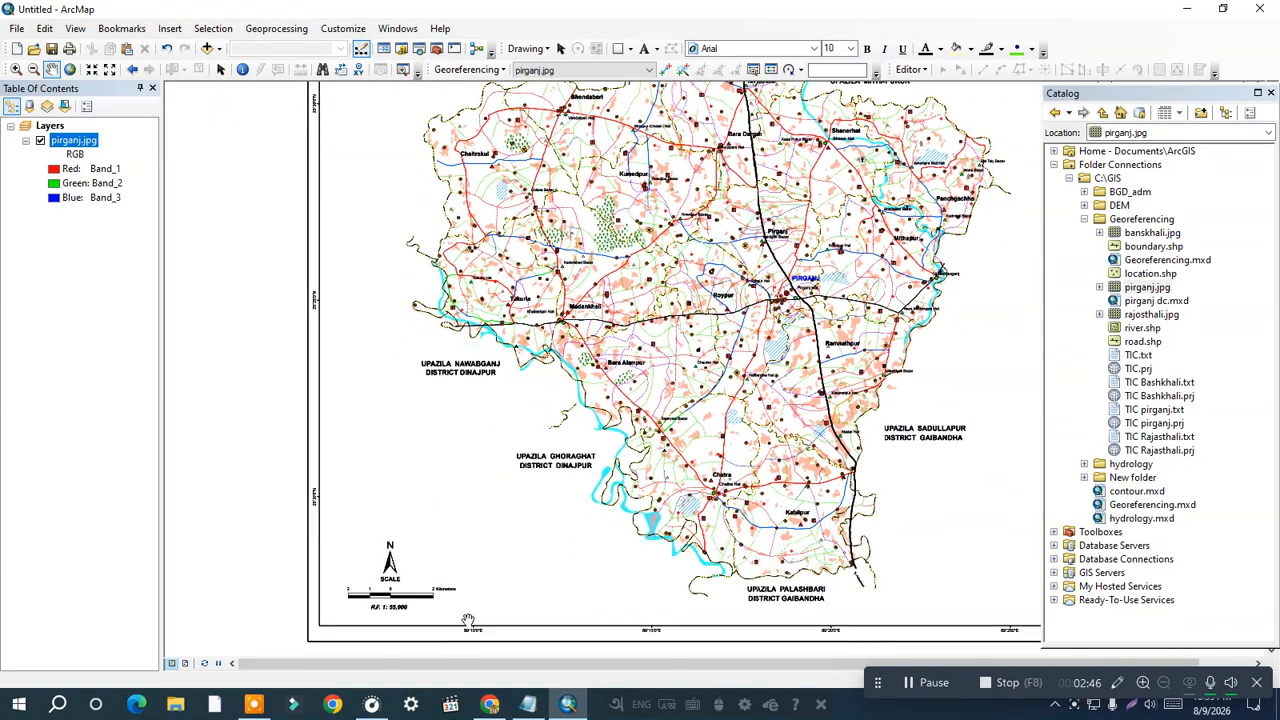
pyautogui.moveTo(475, 272); pyautogui.dragTo(487, 439)
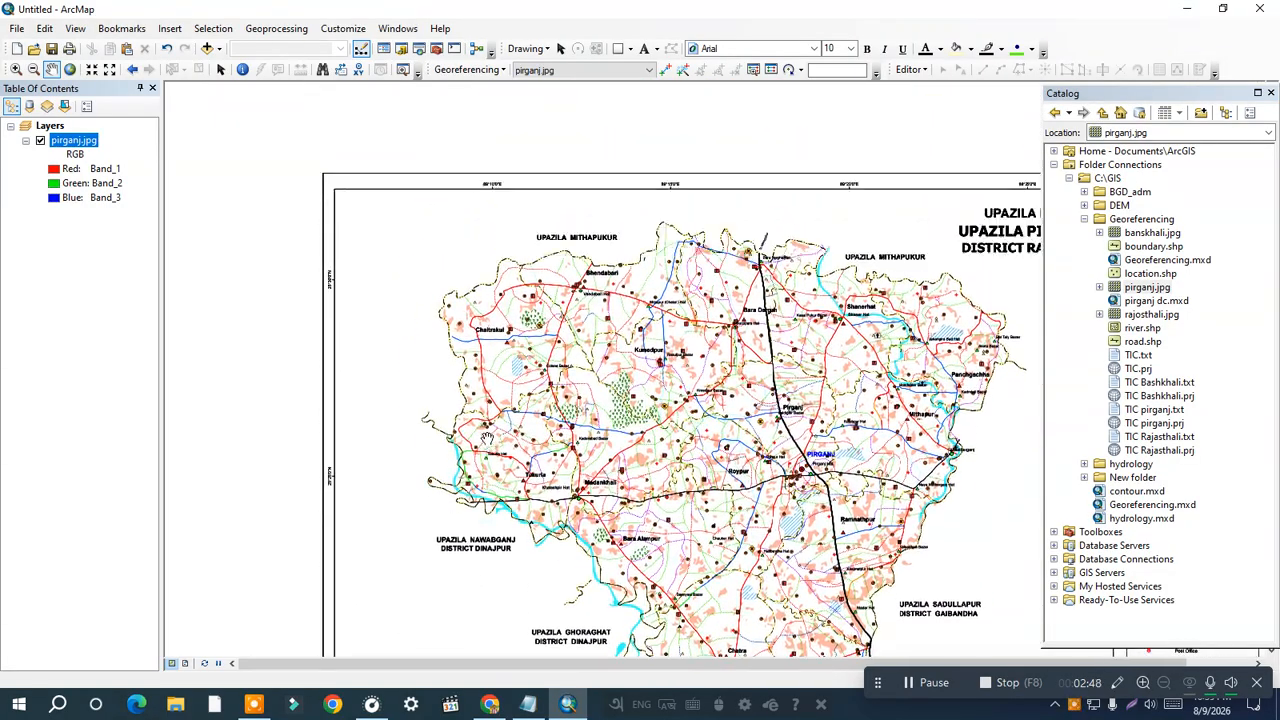
pyautogui.moveTo(996, 196); pyautogui.dragTo(888, 171)
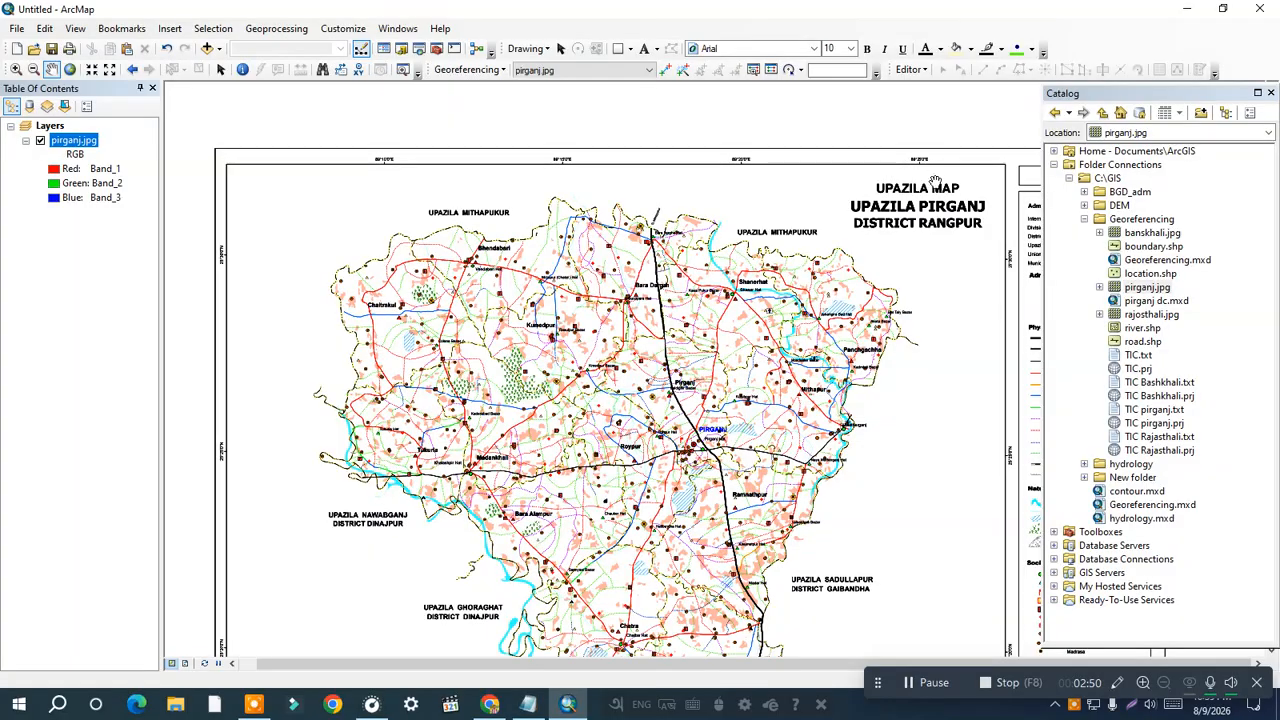
pyautogui.moveTo(908, 532); pyautogui.dragTo(898, 302)
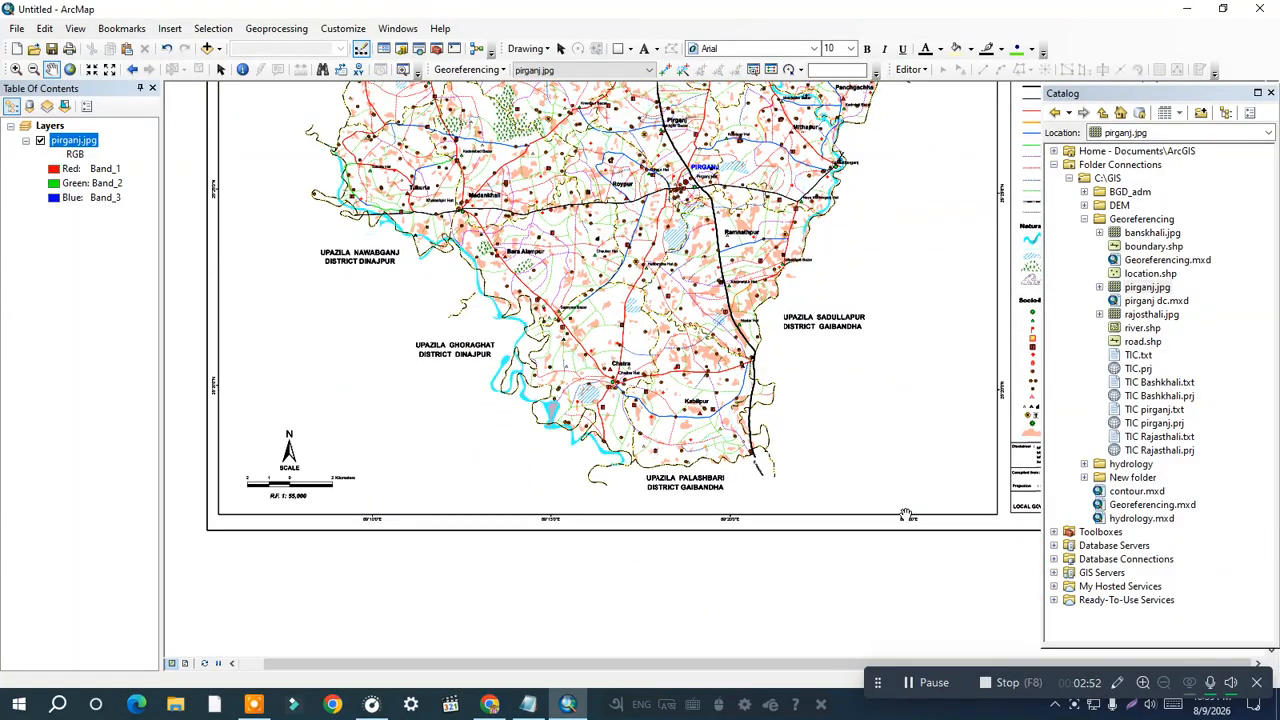
pyautogui.moveTo(616, 127); pyautogui.dragTo(674, 398)
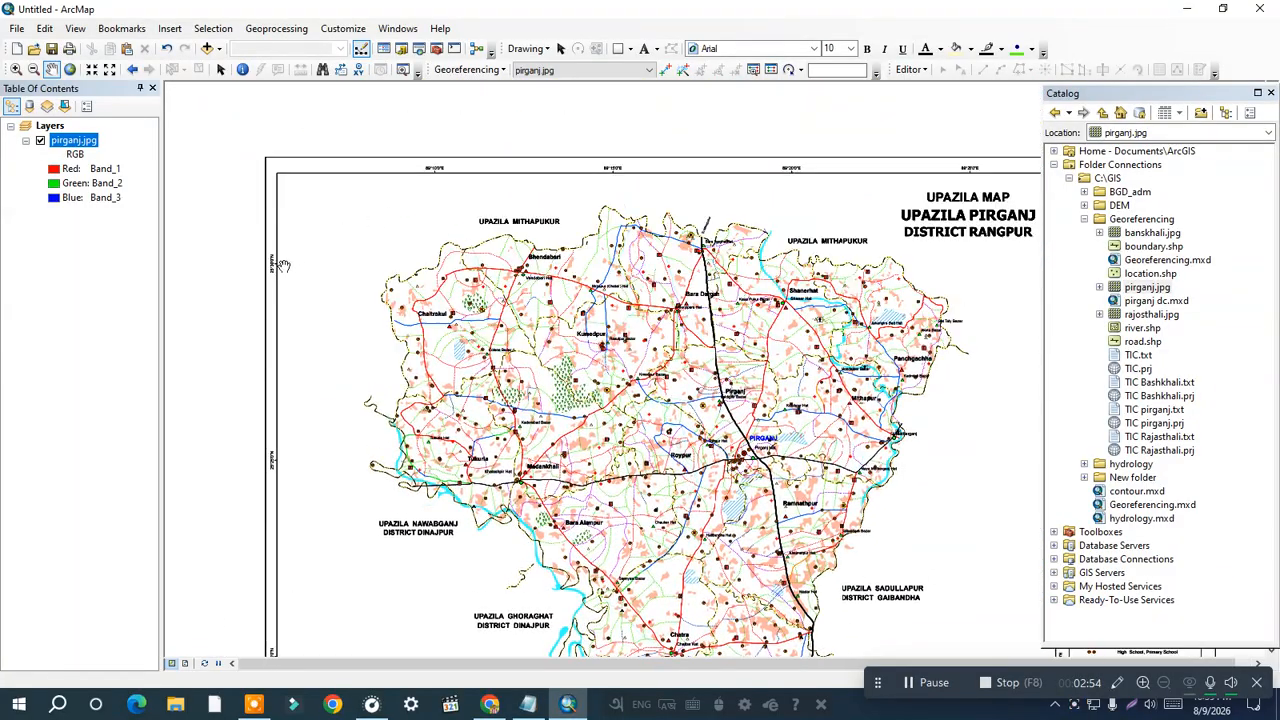
pyautogui.moveTo(1029, 283); pyautogui.dragTo(755, 264)
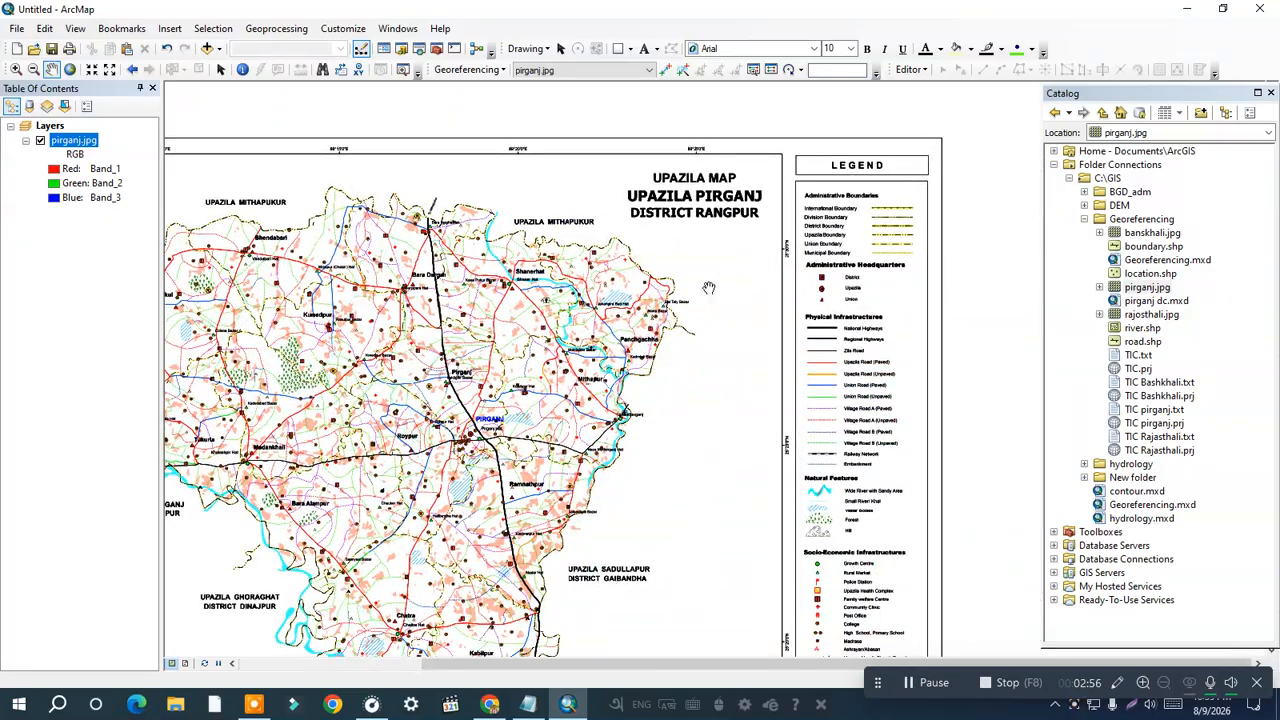
pyautogui.moveTo(540, 410); pyautogui.dragTo(790, 291)
pyautogui.moveTo(584, 417); pyautogui.dragTo(582, 350)
pyautogui.moveTo(929, 446); pyautogui.dragTo(728, 419)
pyautogui.moveTo(470, 275); pyautogui.dragTo(671, 362)
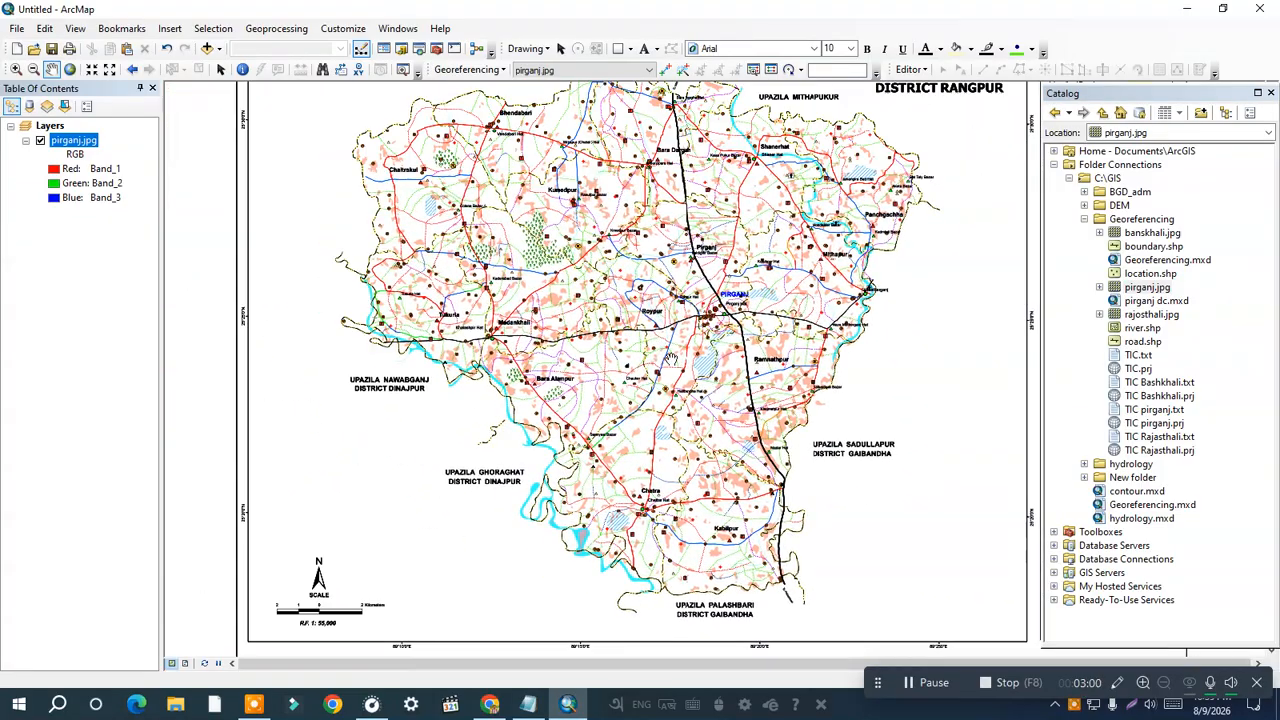
pyautogui.scroll(2, 671, 362)
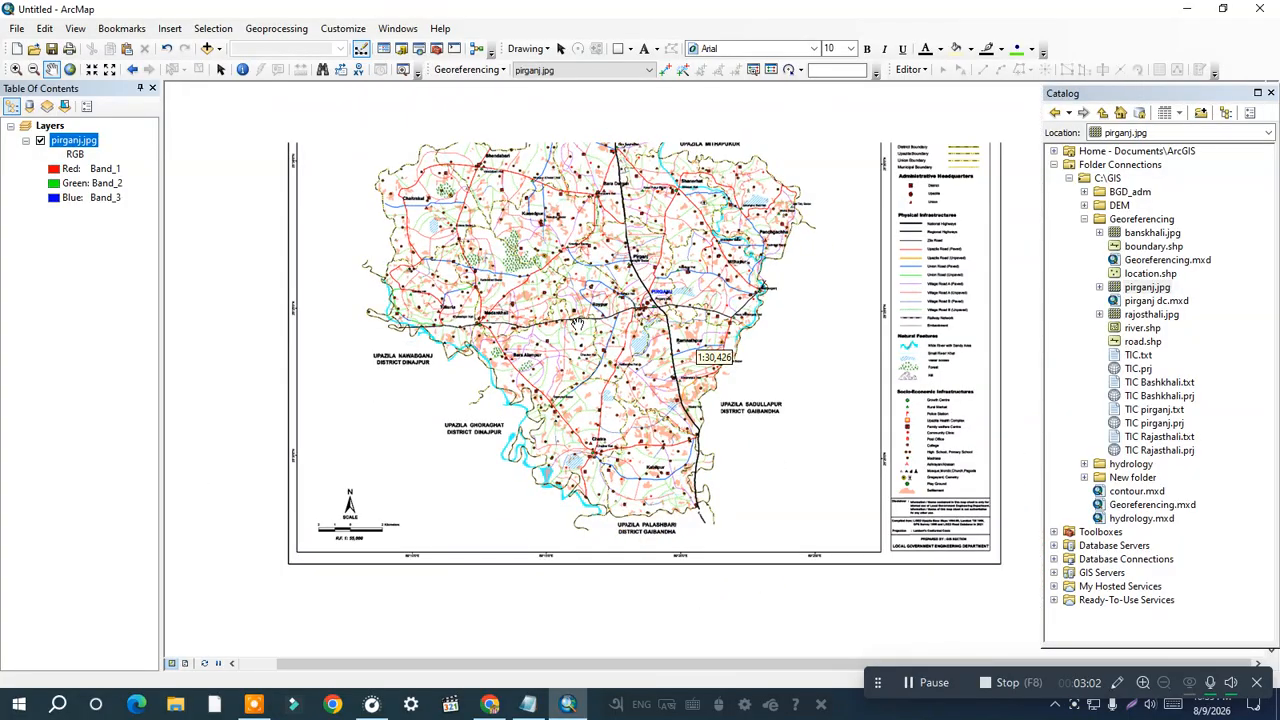
pyautogui.moveTo(692, 241); pyautogui.dragTo(670, 279)
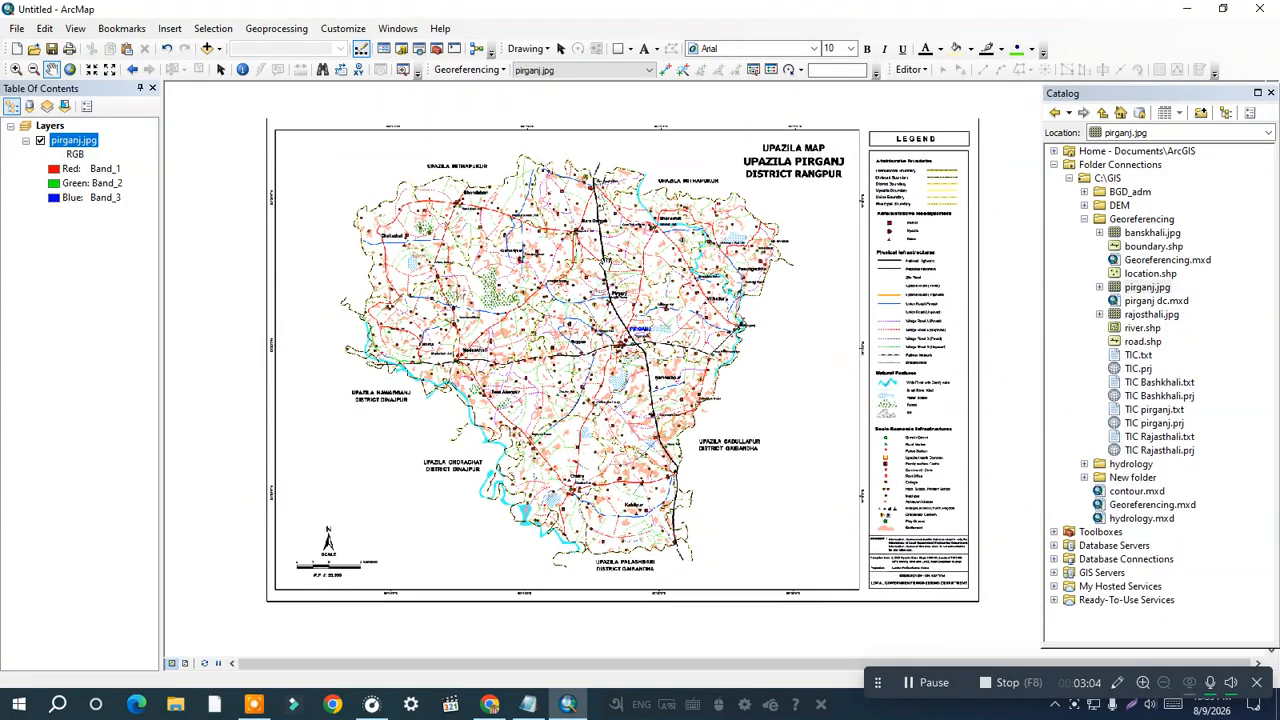
pyautogui.moveTo(497, 205); pyautogui.dragTo(501, 218)
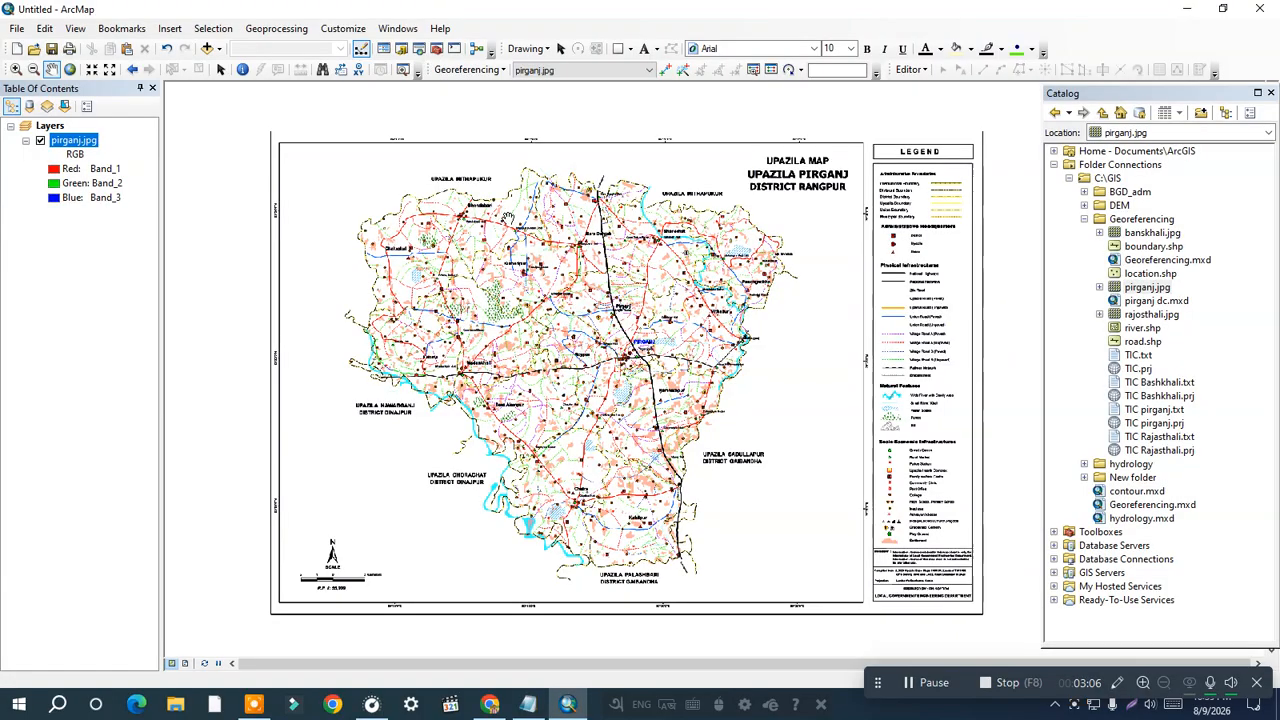
# Start a line graphic at the 89°10'0"E tick on the upper edge of the map frame.
pyautogui.scroll(-3, 347, 130)
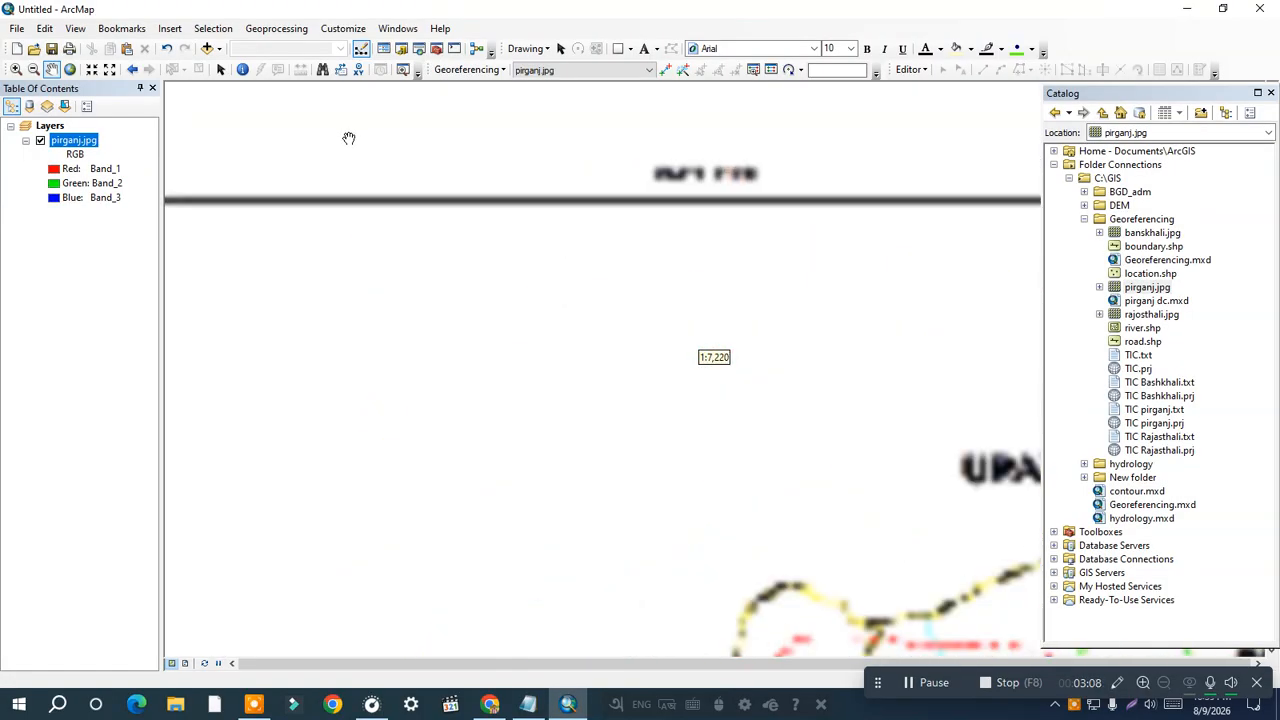
pyautogui.moveTo(763, 208); pyautogui.dragTo(660, 218)
pyautogui.scroll(-2, 660, 218)
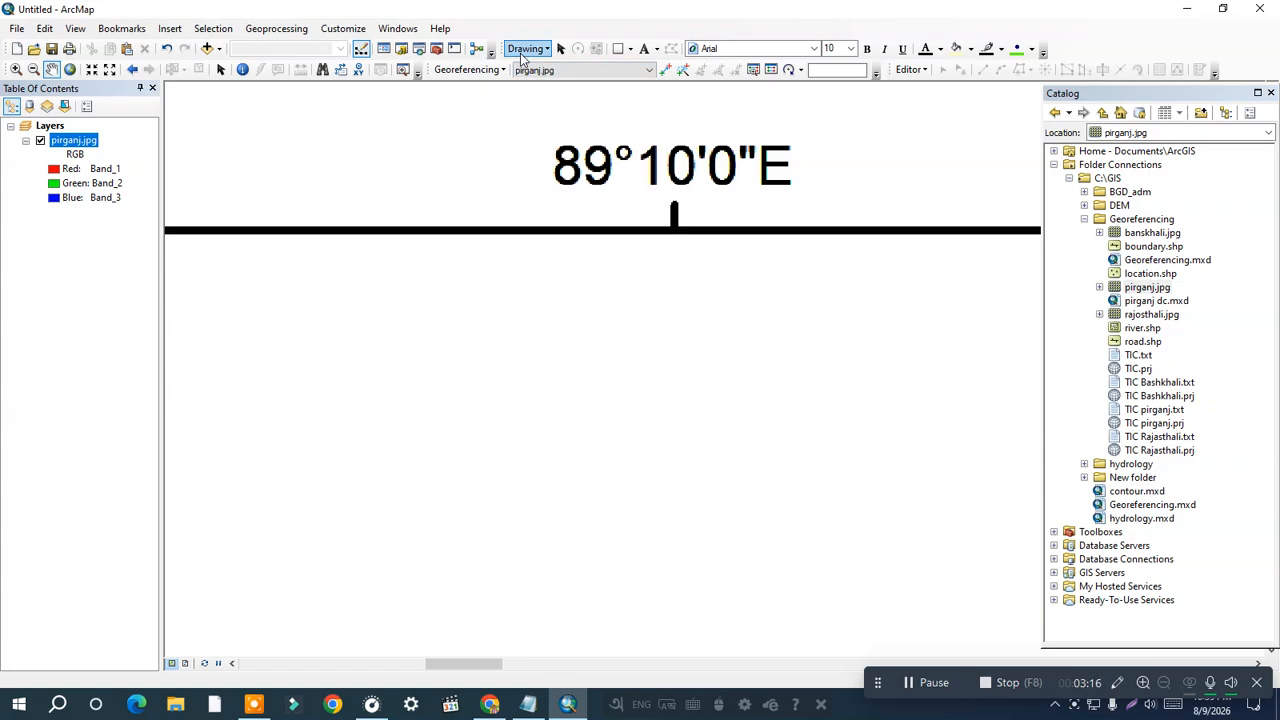
pyautogui.click(631, 49)
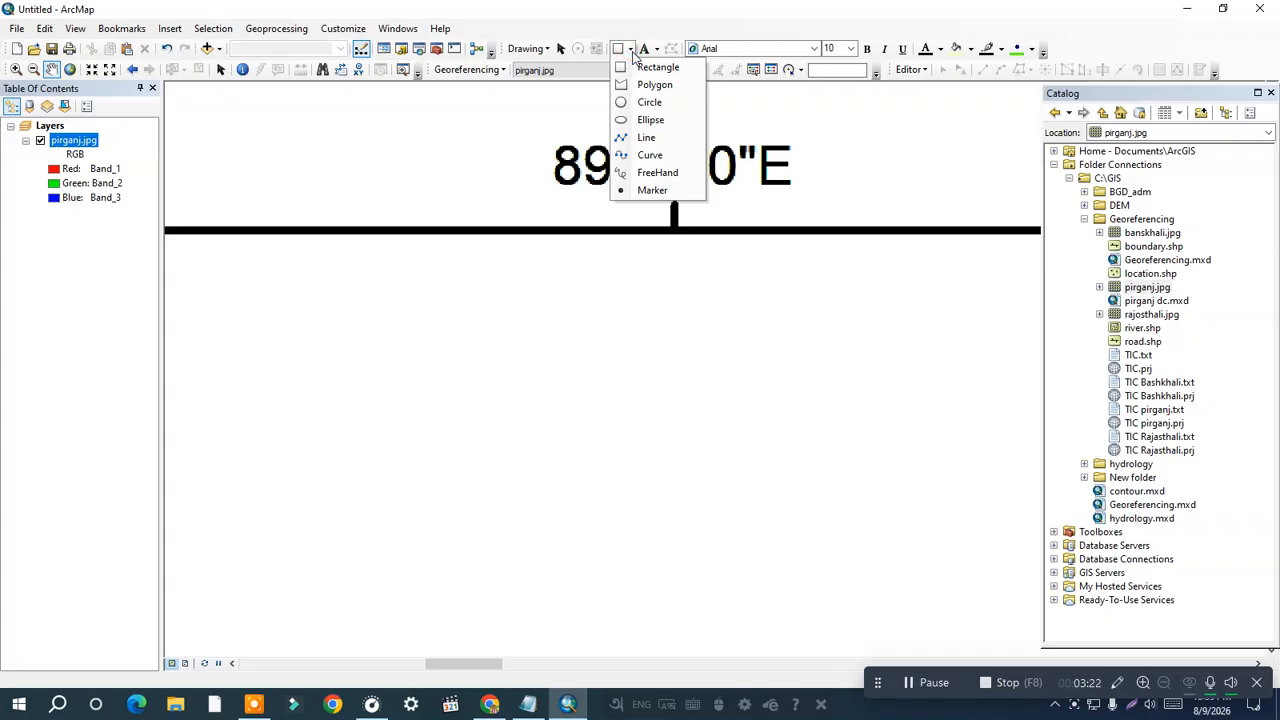
pyautogui.click(647, 140)
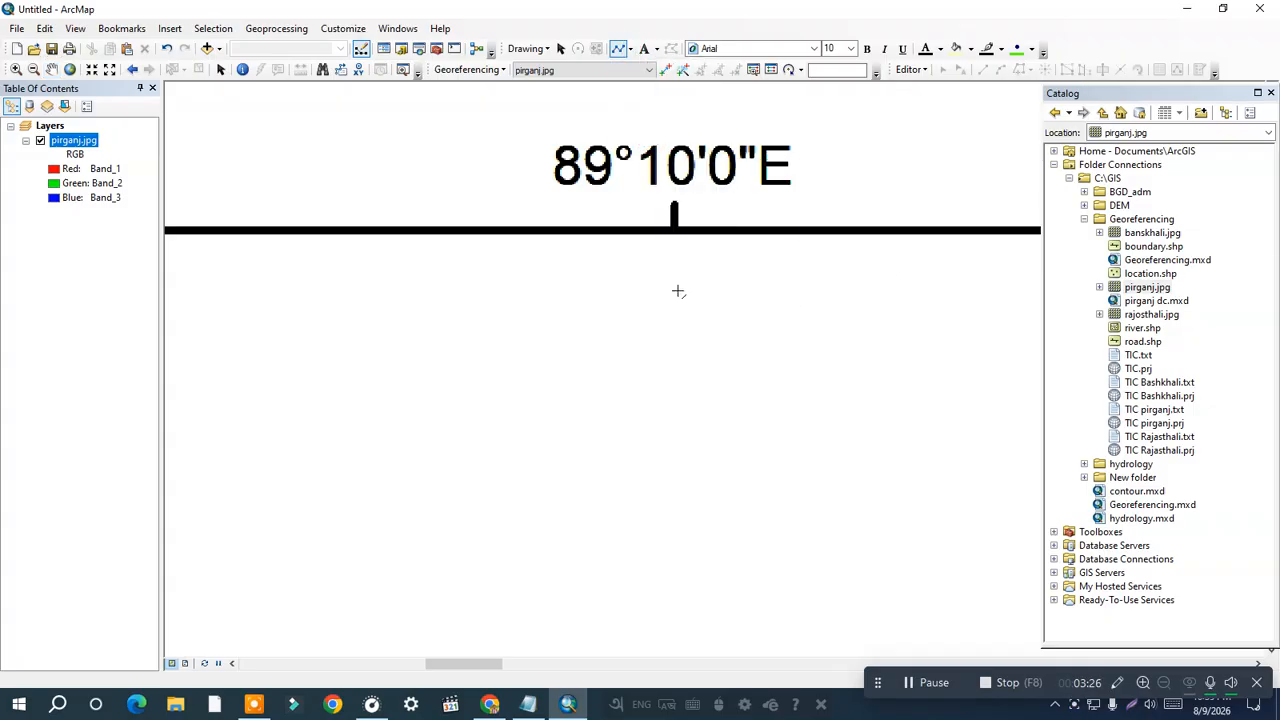
pyautogui.scroll(-2, 700, 323)
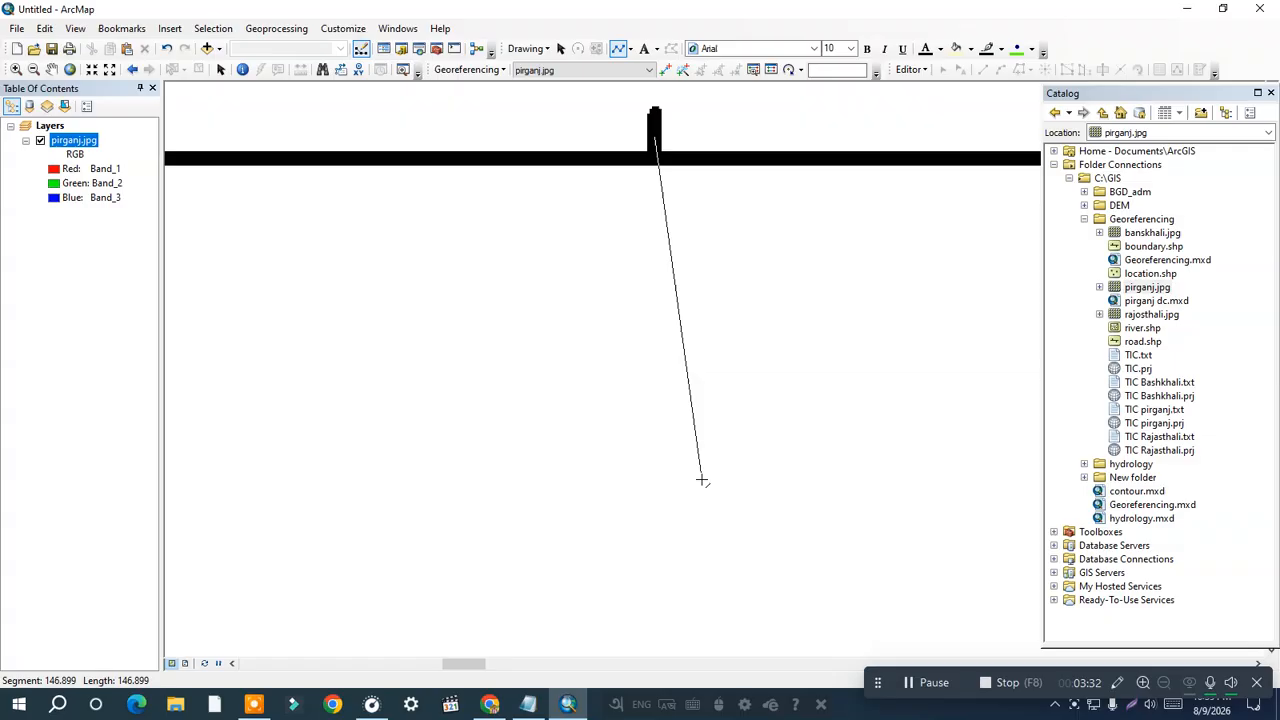
pyautogui.scroll(2, 665, 447)
pyautogui.moveTo(669, 512); pyautogui.dragTo(655, 288)
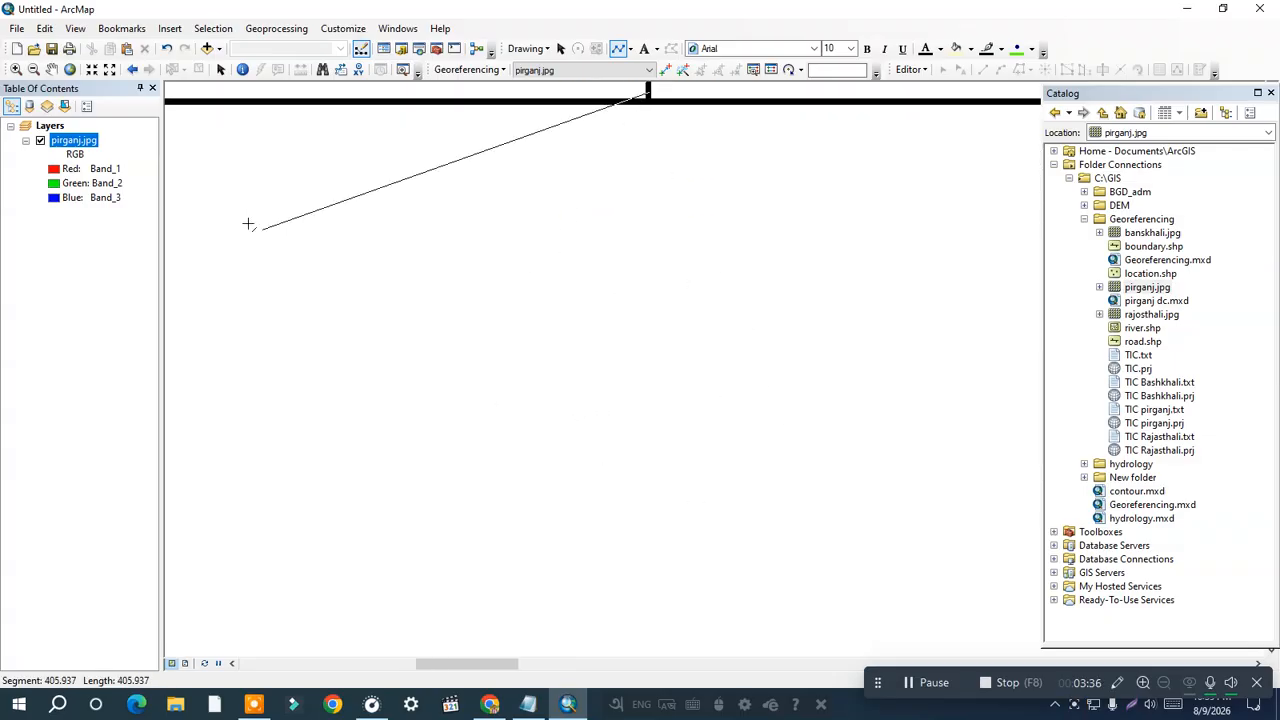
# Finish the line at the matching 89°10'0"E tick on the lower edge of the map frame and deselect it.
pyautogui.click(69, 69)
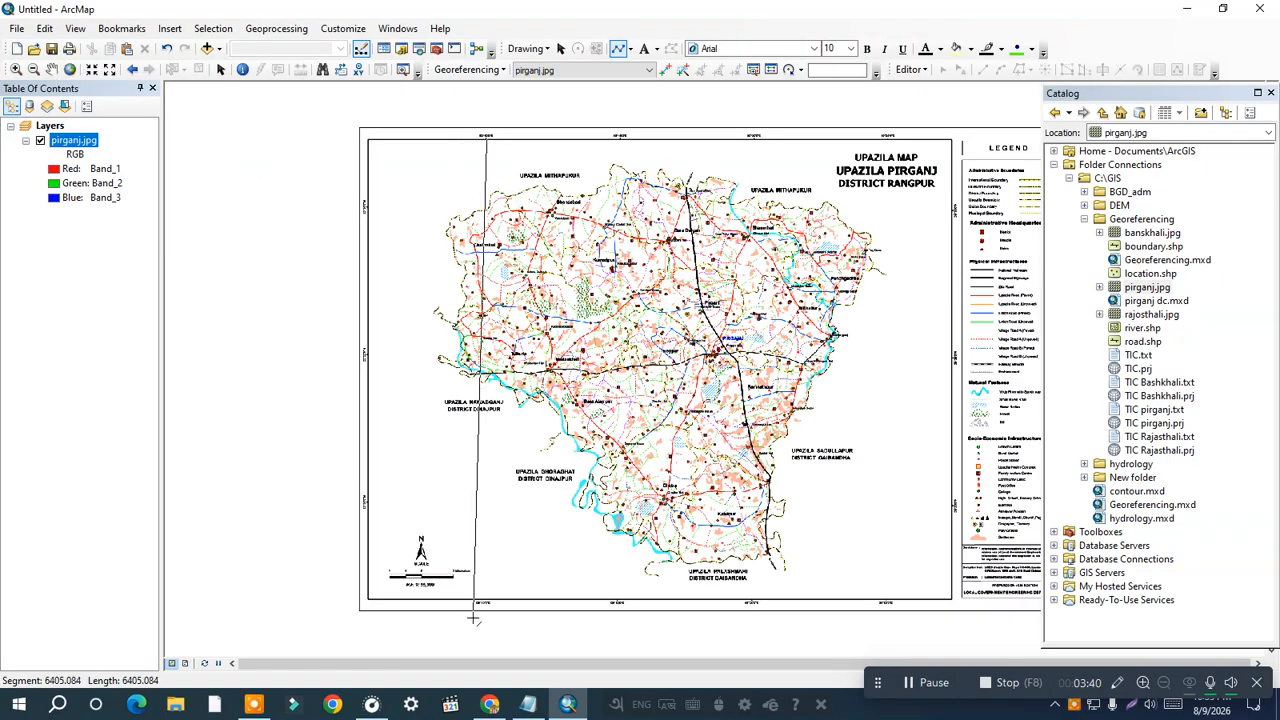
pyautogui.scroll(-5, 465, 545)
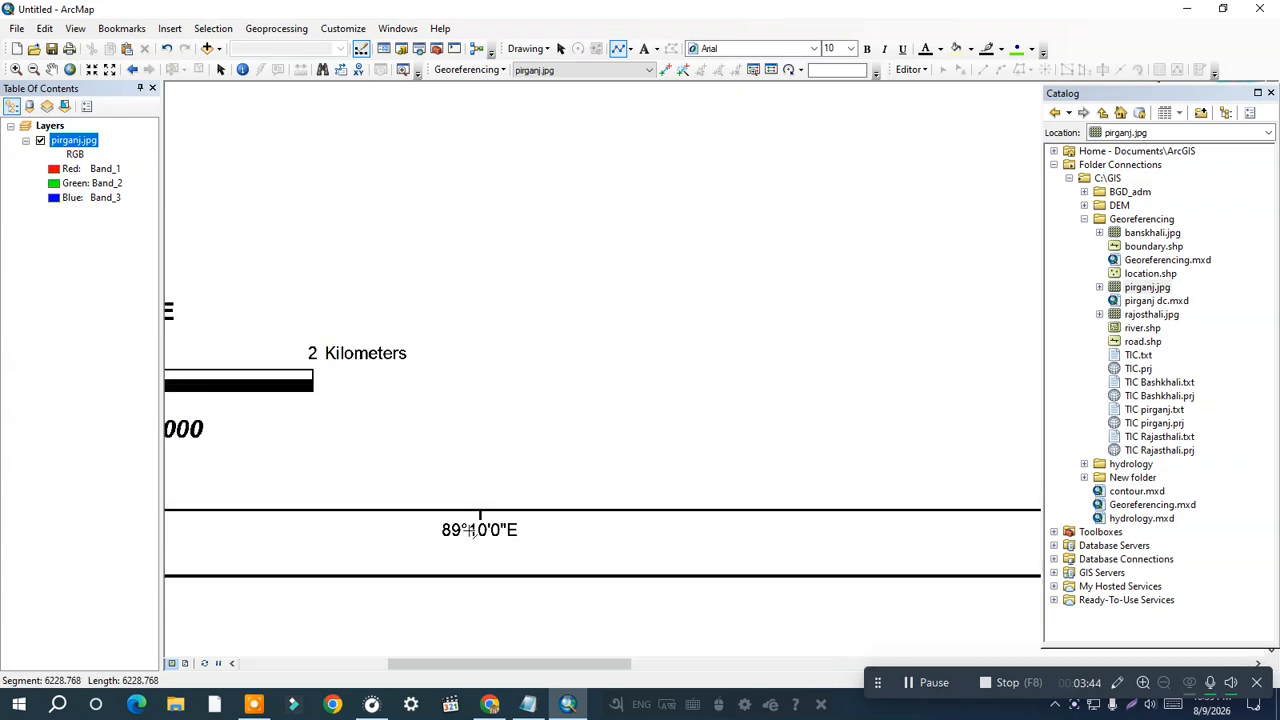
pyautogui.scroll(-3, 469, 521)
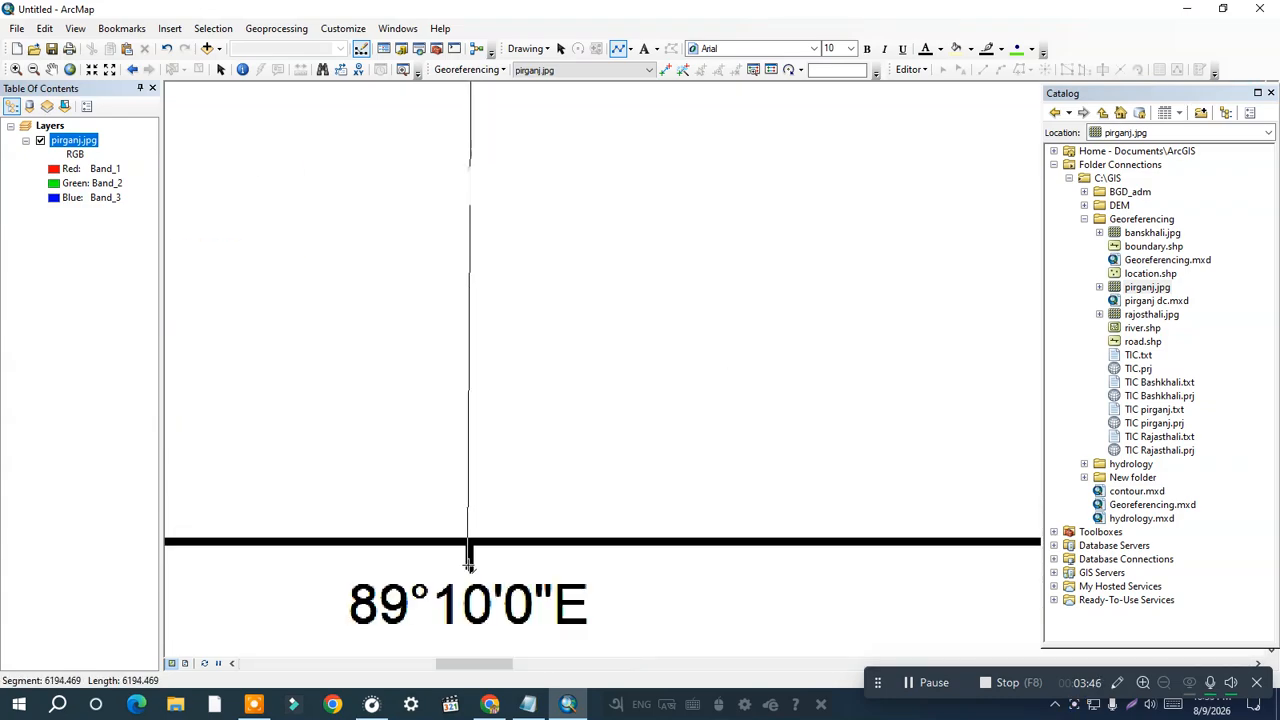
pyautogui.scroll(-2, 467, 566)
pyautogui.click(474, 530)
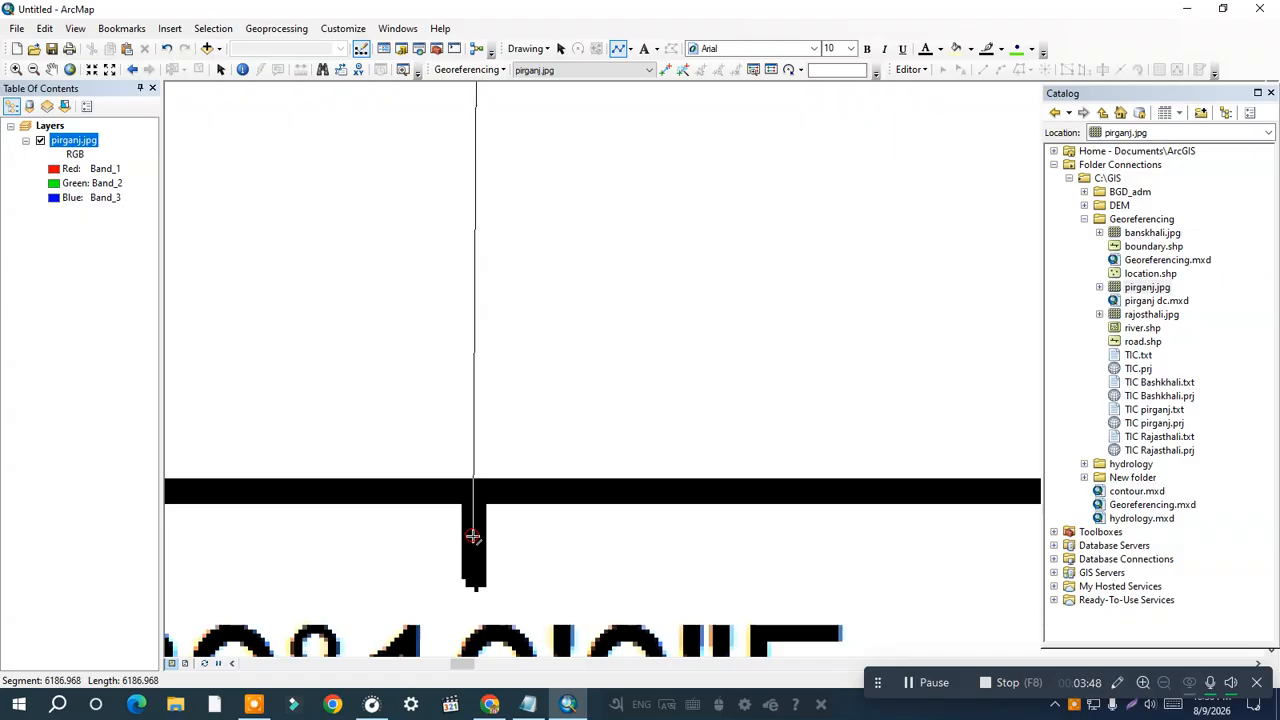
pyautogui.doubleClick(625, 368)
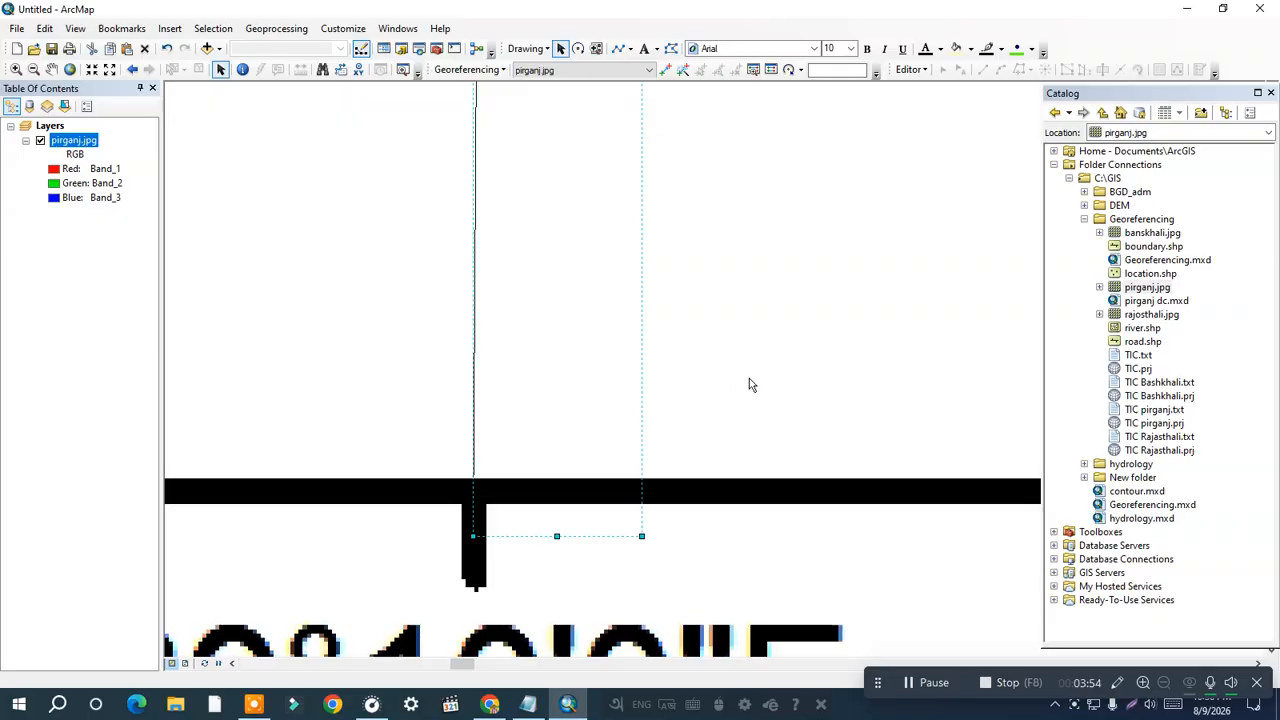
pyautogui.click(798, 366)
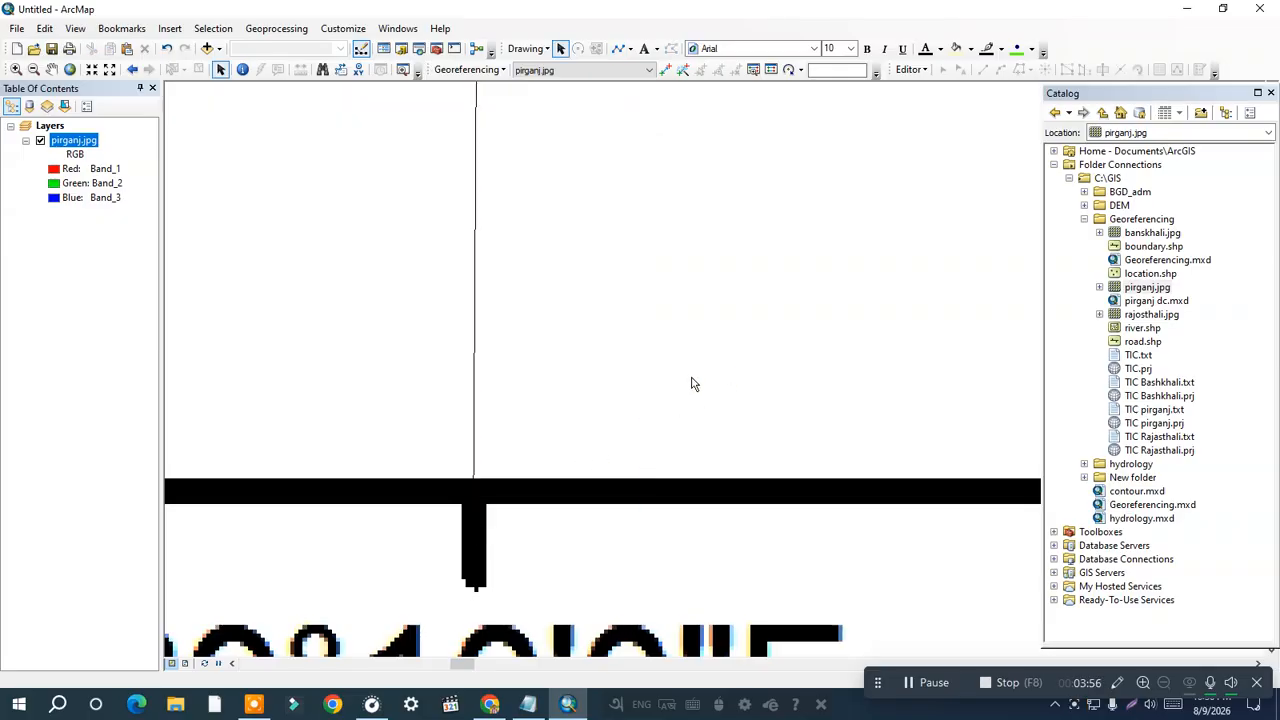
# Start a line graphic at the 89°25'0"E tick on the upper edge of the map frame.
pyautogui.scroll(-3, 673, 388)
pyautogui.scroll(-3, 629, 437)
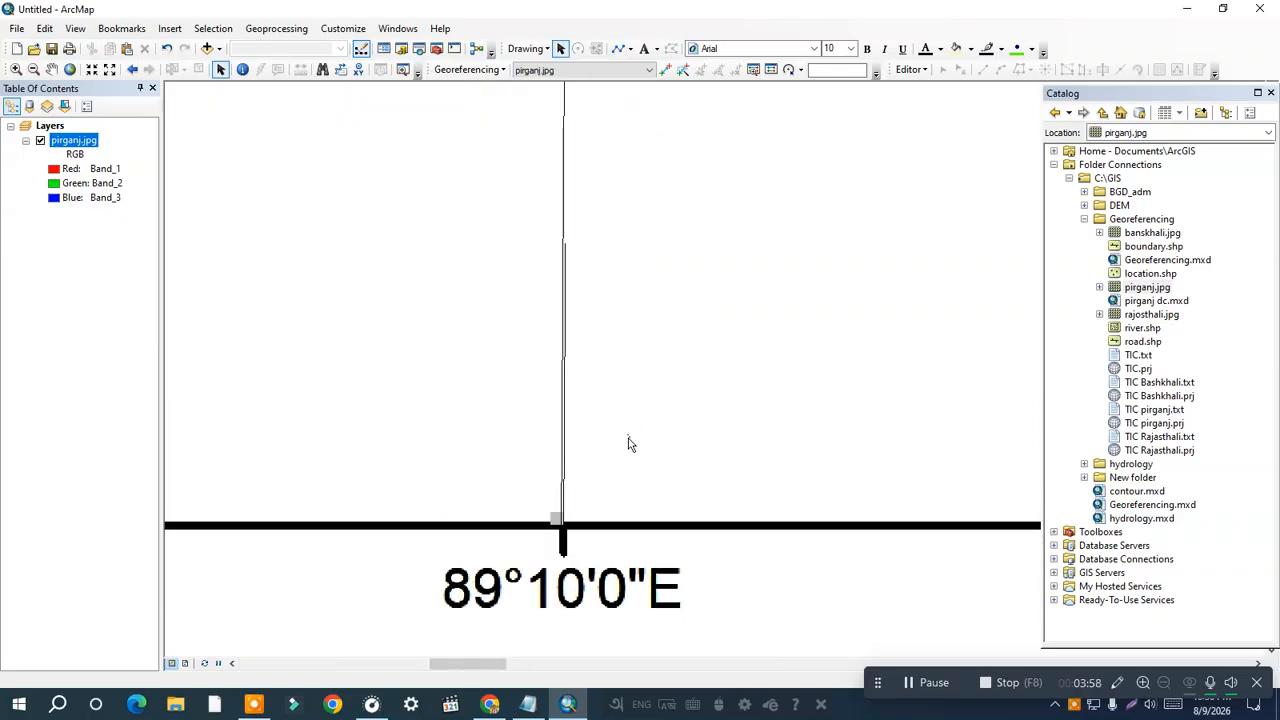
pyautogui.scroll(-5, 766, 403)
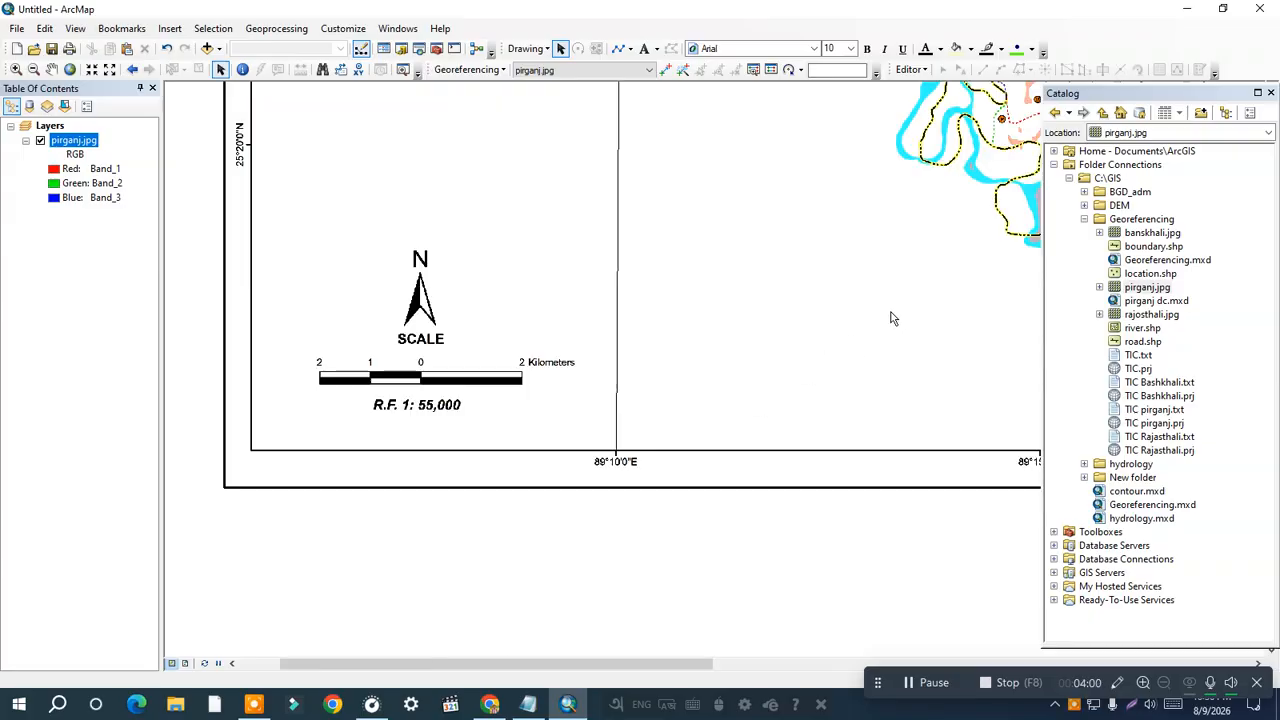
pyautogui.moveTo(948, 354); pyautogui.dragTo(584, 427)
pyautogui.moveTo(793, 275); pyautogui.dragTo(800, 517)
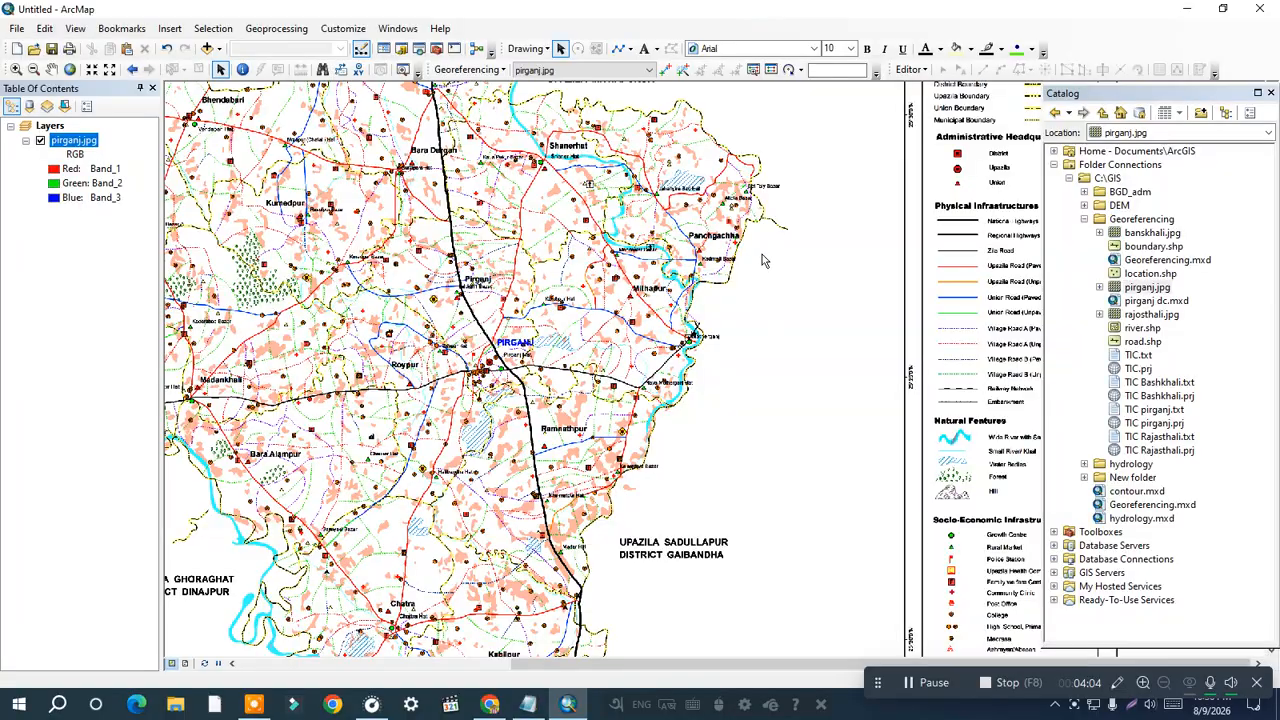
pyautogui.moveTo(791, 245); pyautogui.dragTo(791, 471)
pyautogui.scroll(5, 801, 180)
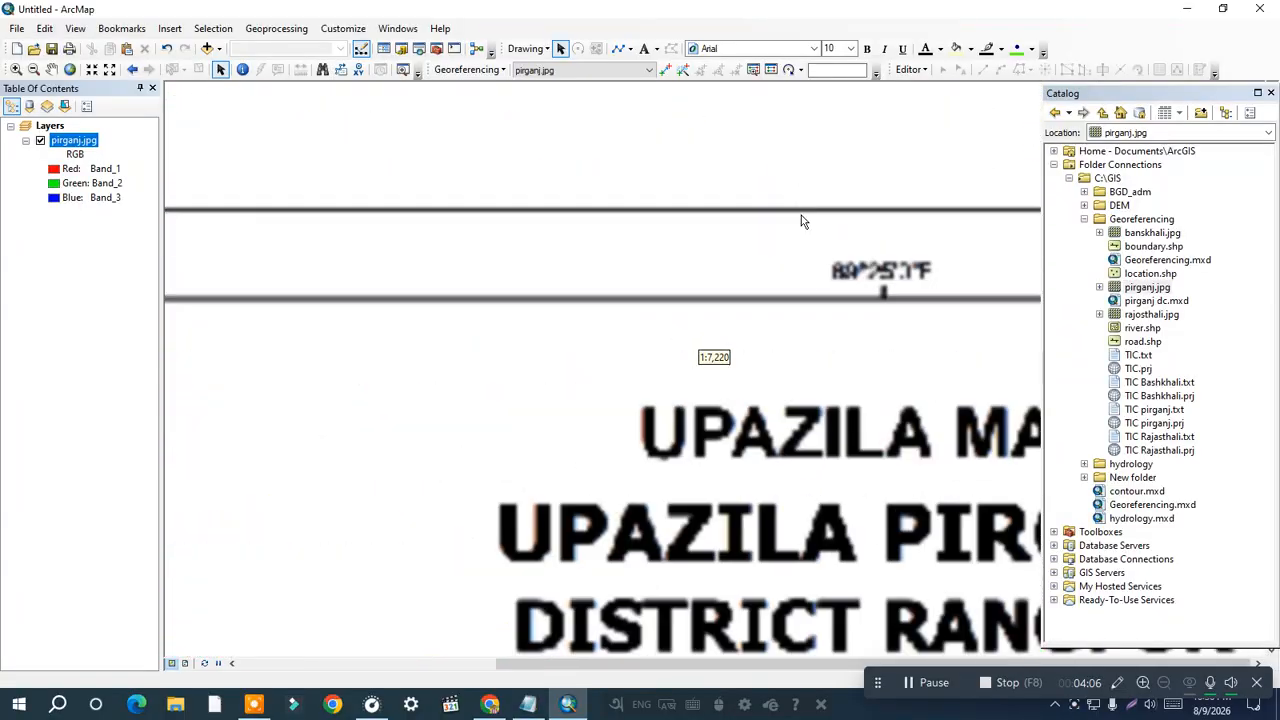
pyautogui.click(618, 52)
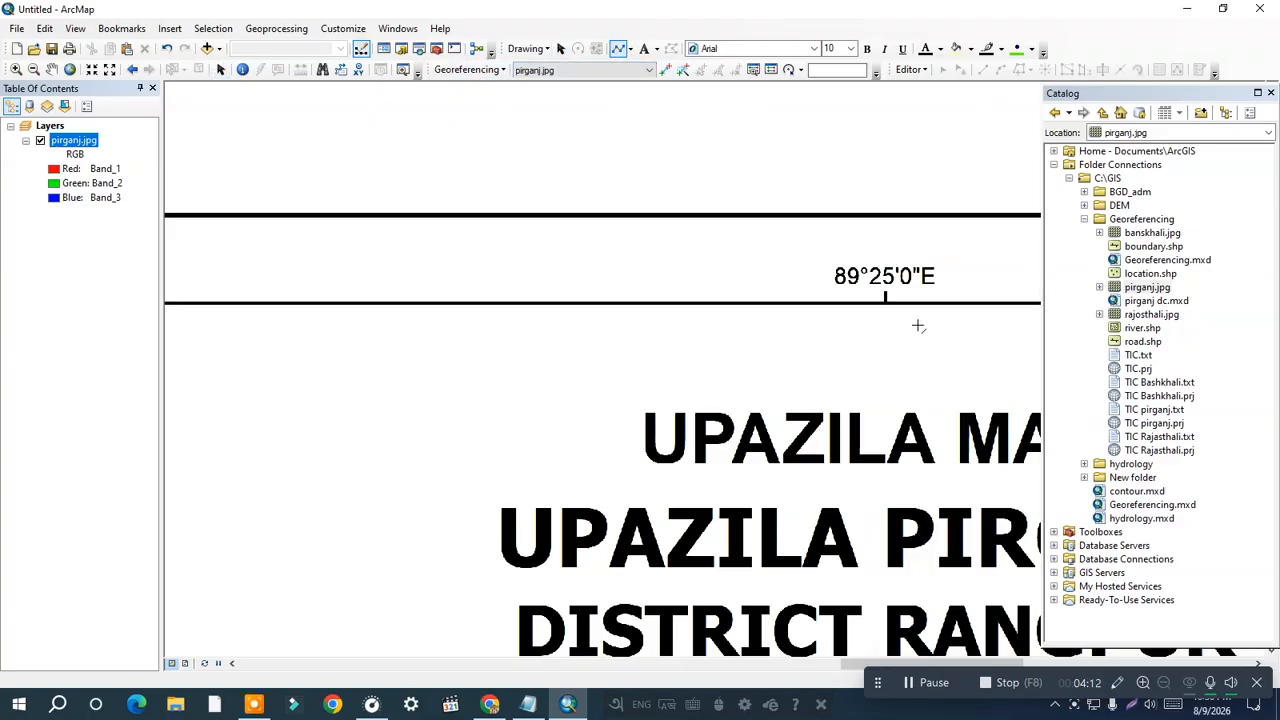
pyautogui.scroll(3, 916, 325)
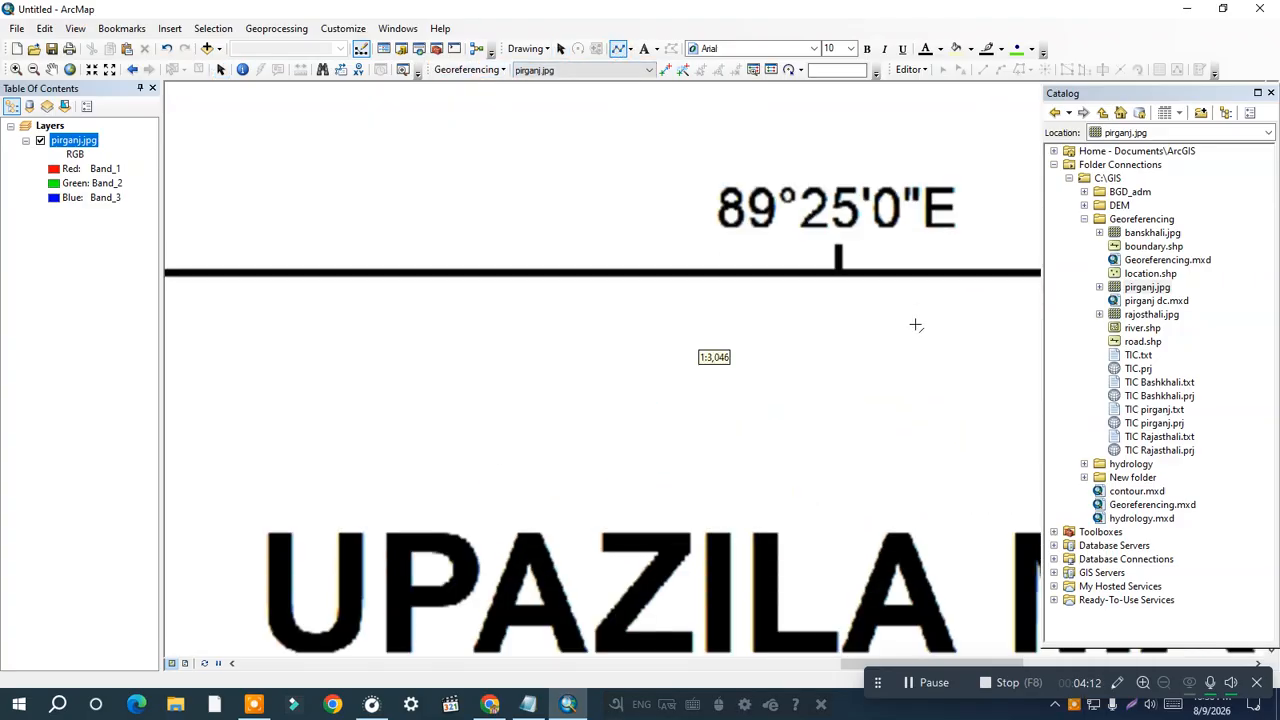
pyautogui.click(841, 255)
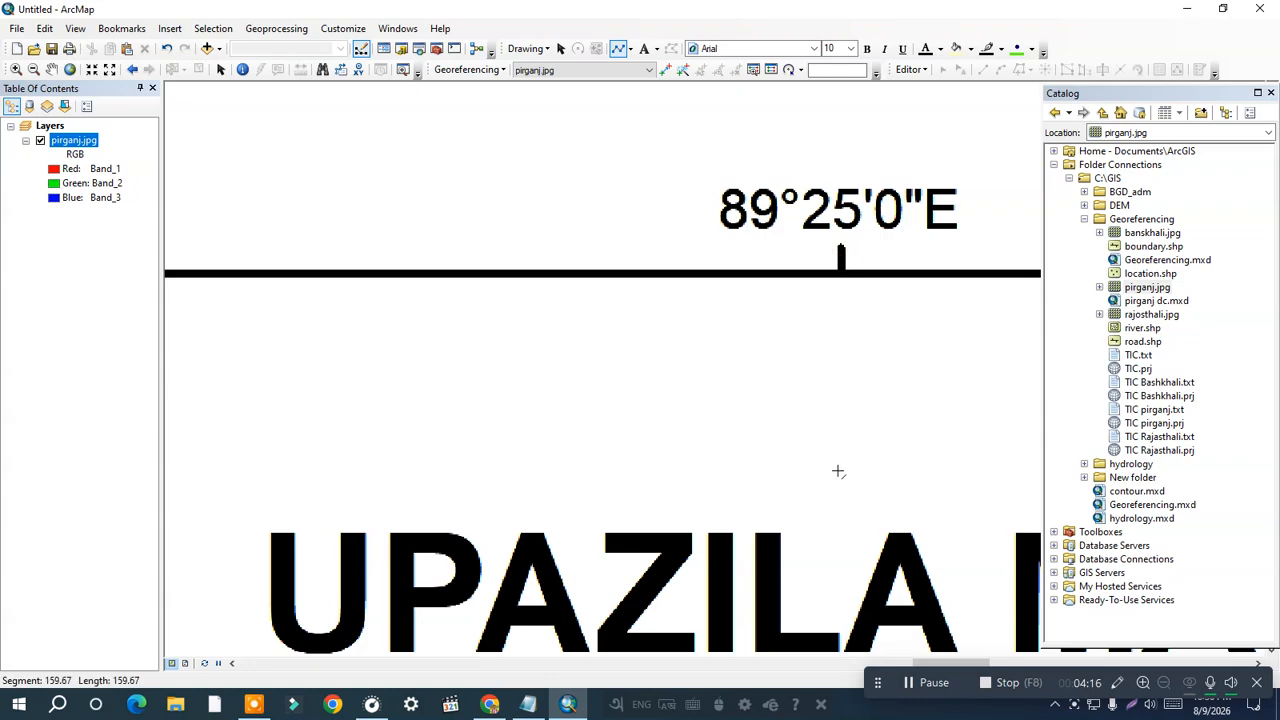
# Finish the line at the matching 89°25'0"E tick on the lower edge of the map frame.
pyautogui.click(69, 71)
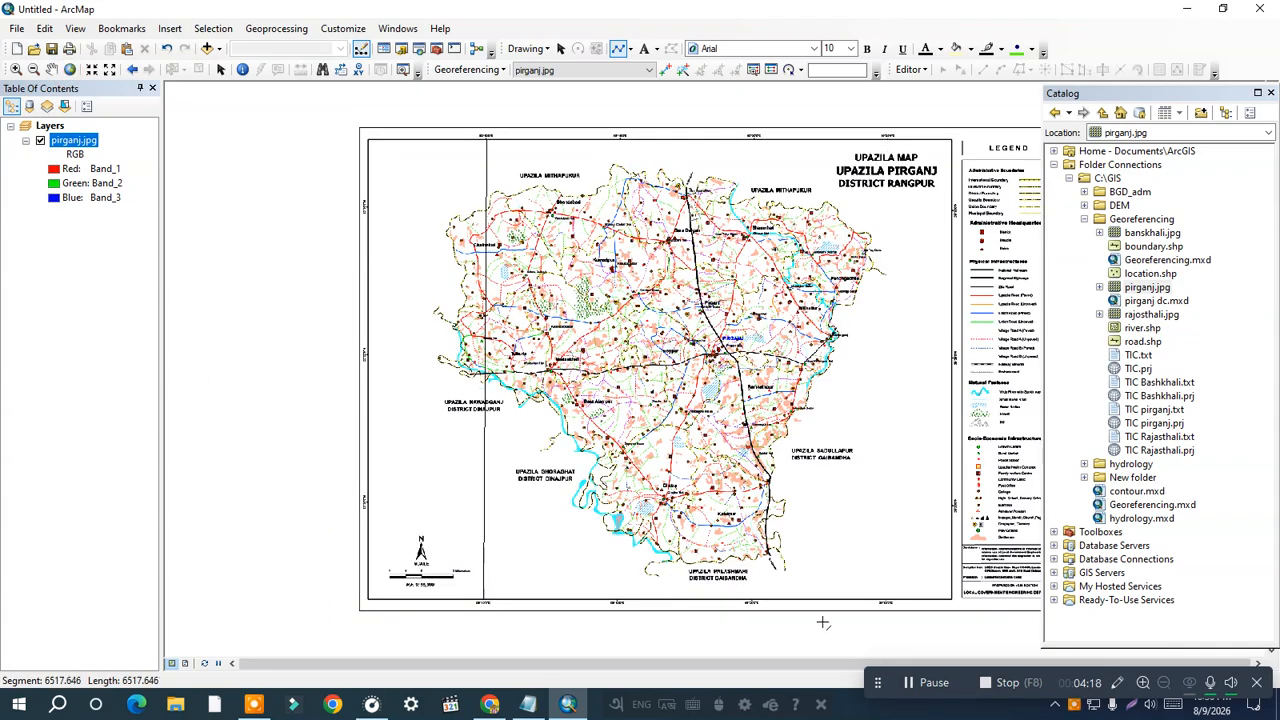
pyautogui.scroll(-5, 885, 606)
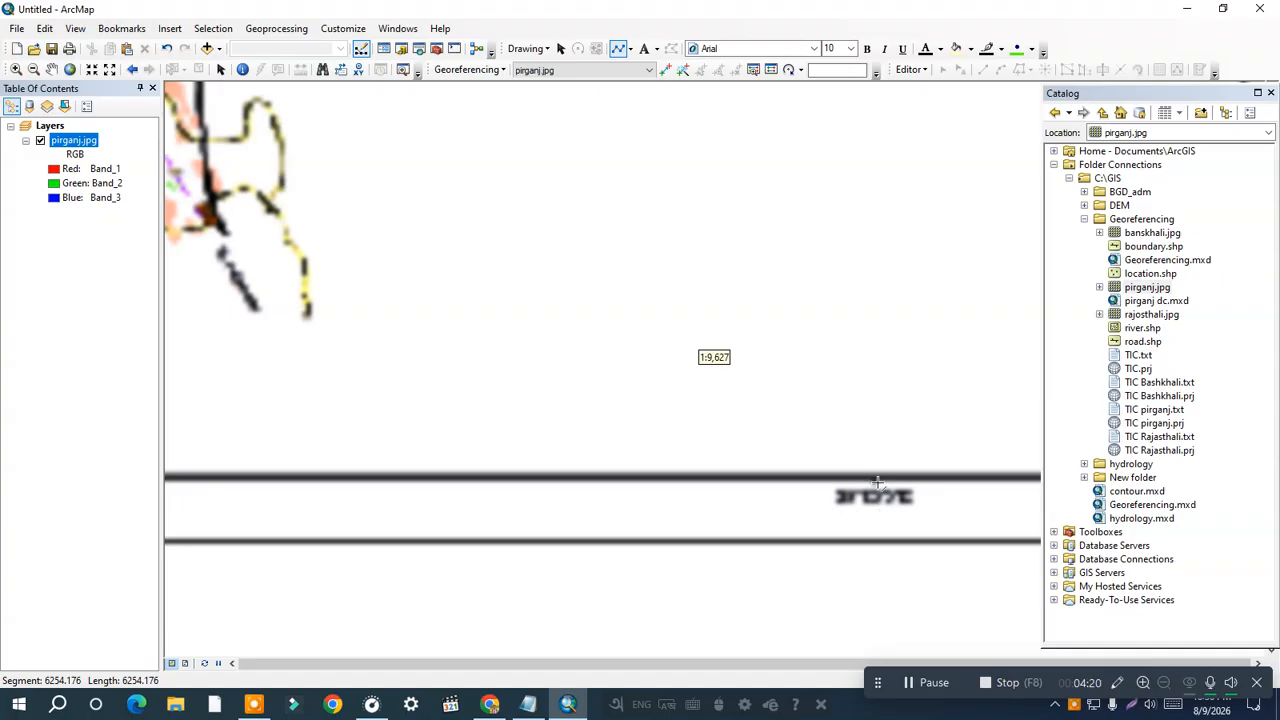
pyautogui.scroll(-3, 882, 466)
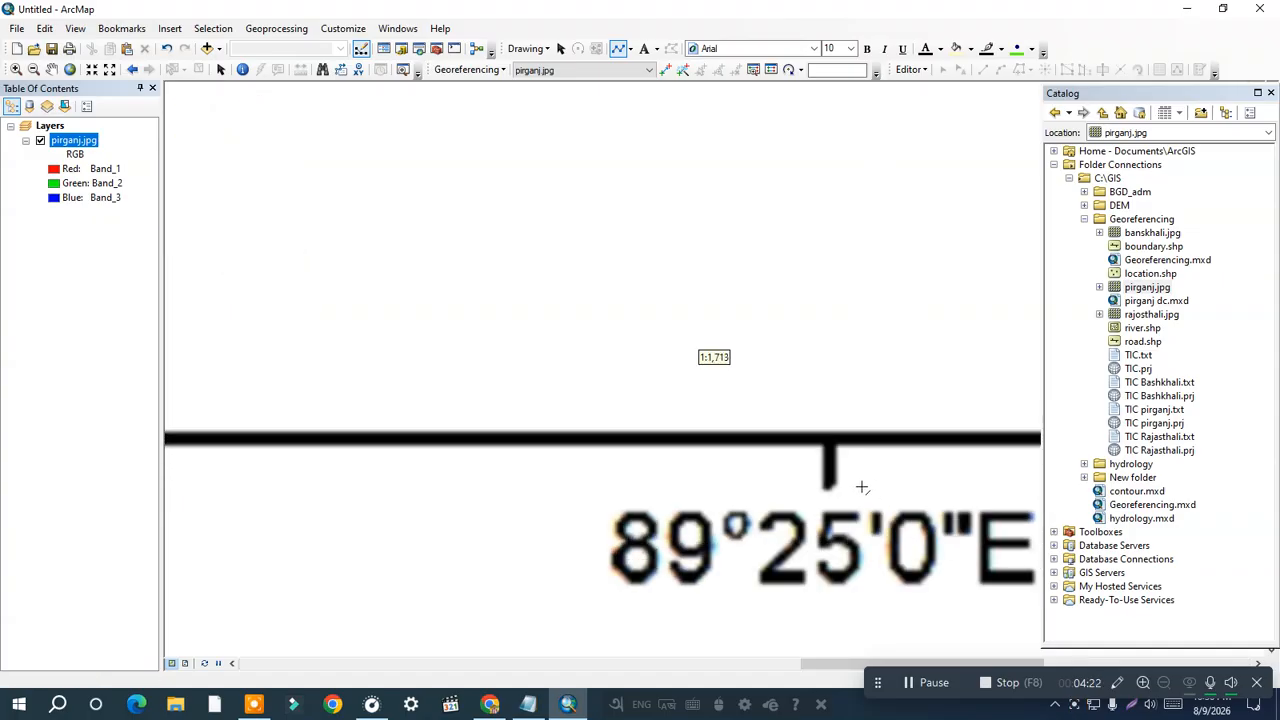
pyautogui.scroll(-2, 860, 488)
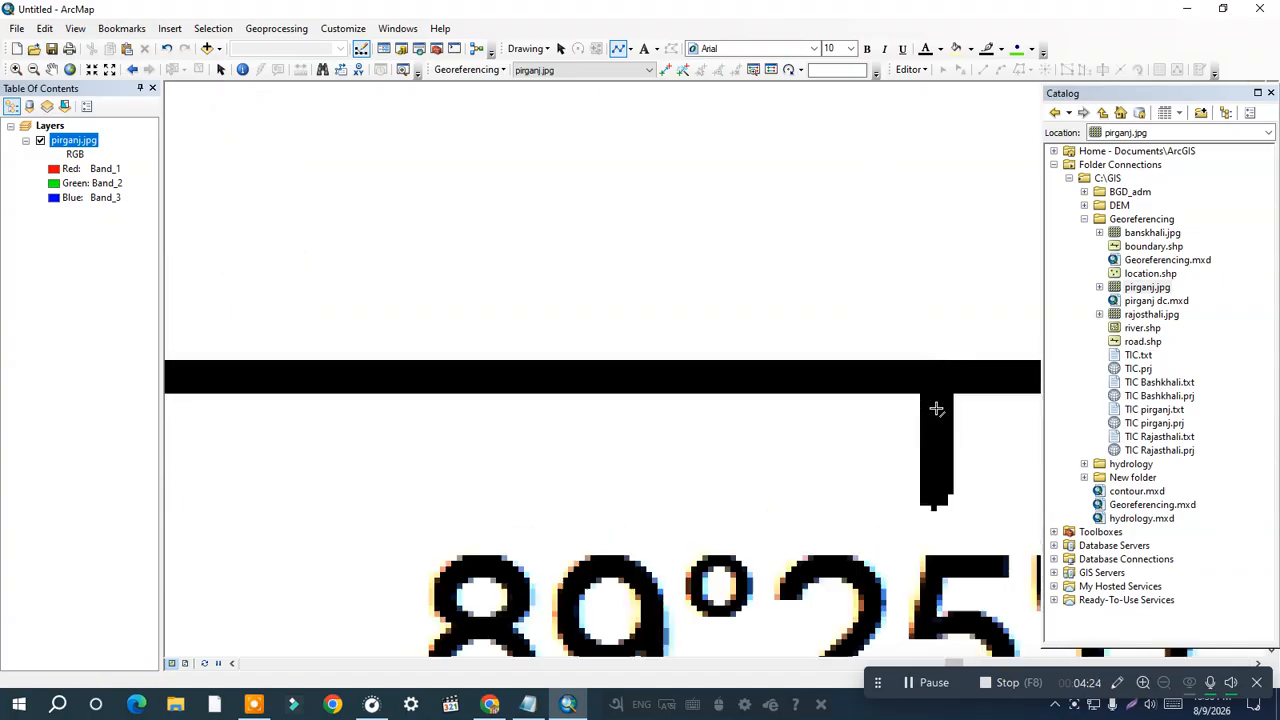
pyautogui.click(935, 440)
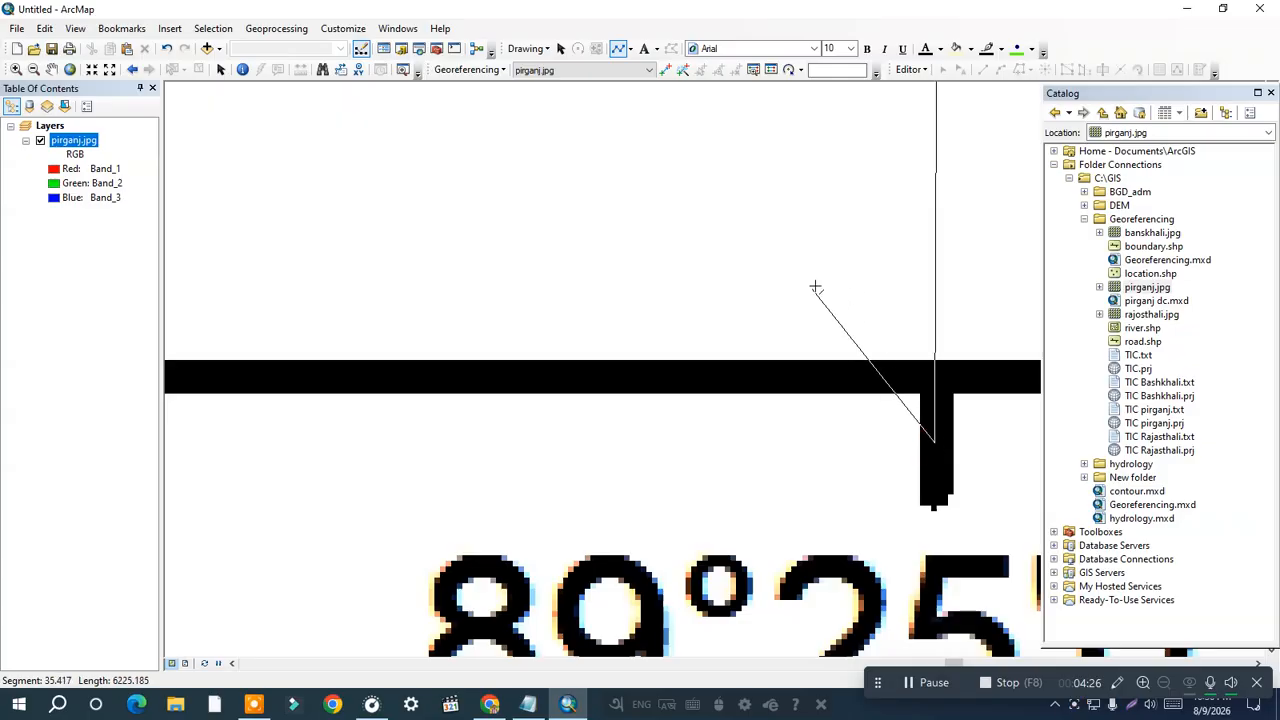
pyautogui.press('F2')
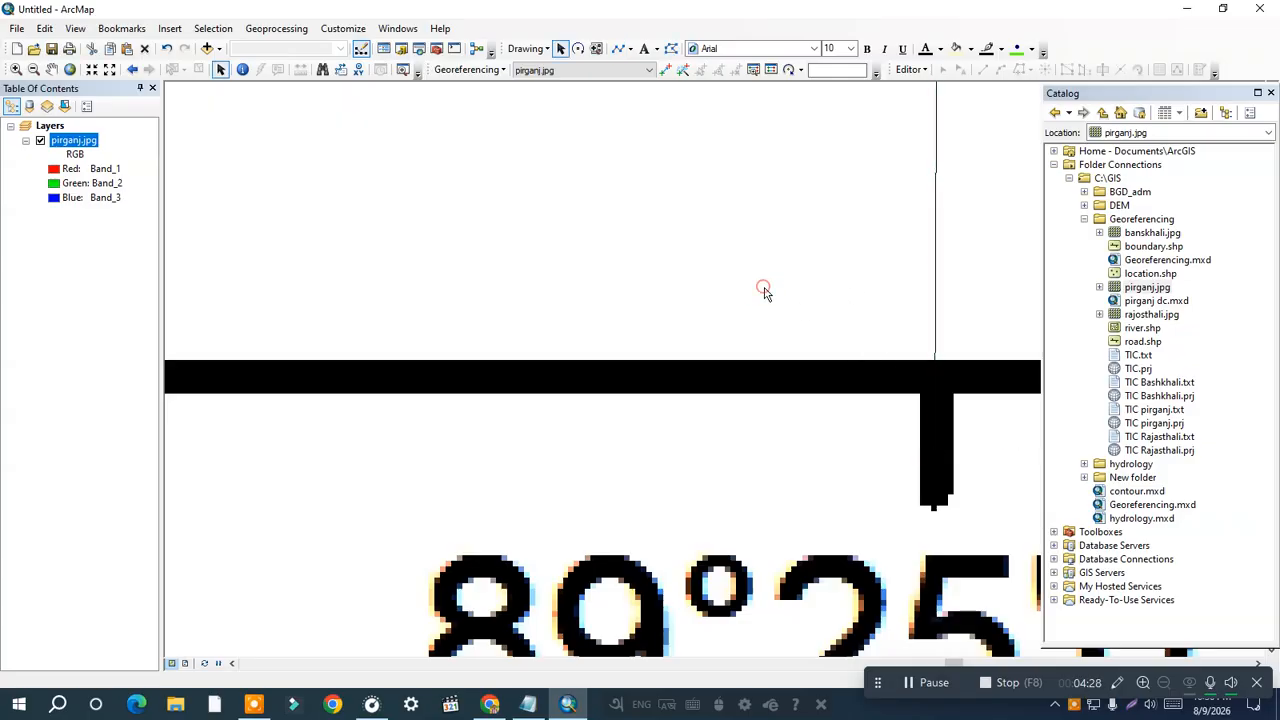
# Start a line graphic at the 25°30'0"N tick on the western edge of the map frame.
pyautogui.scroll(-5, 746, 334)
pyautogui.scroll(-5, 746, 334)
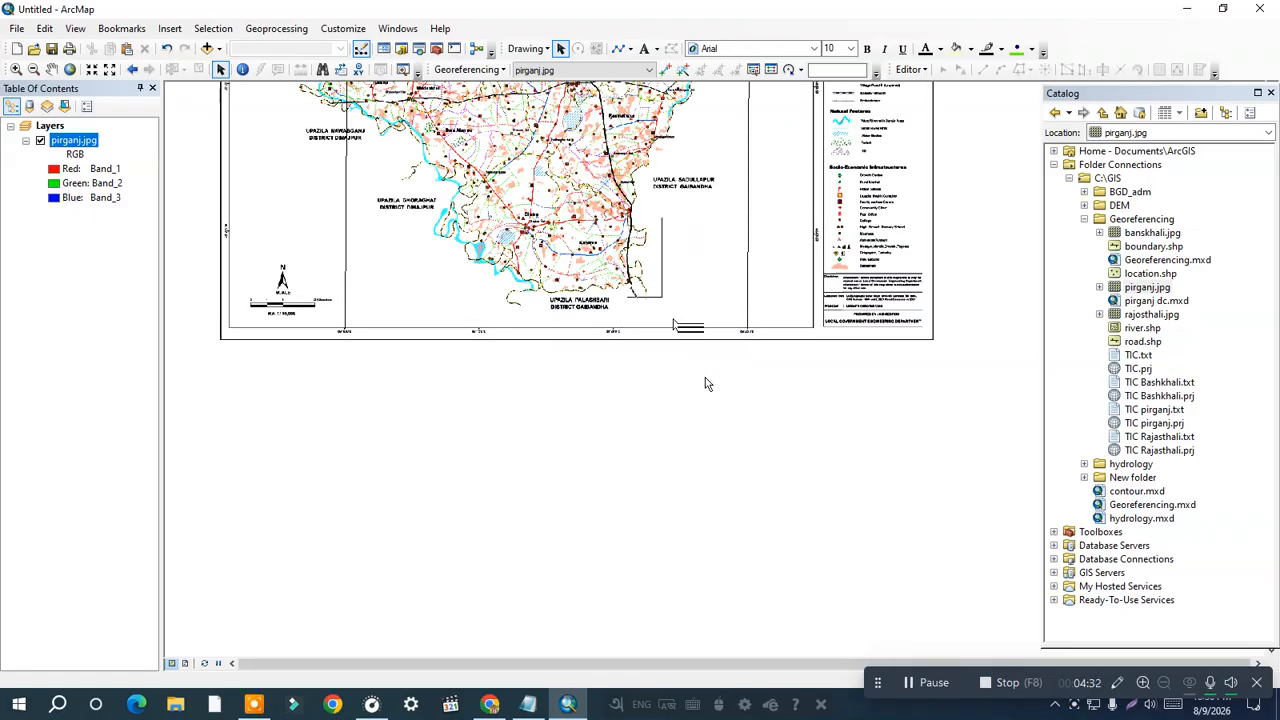
pyautogui.scroll(-3, 645, 293)
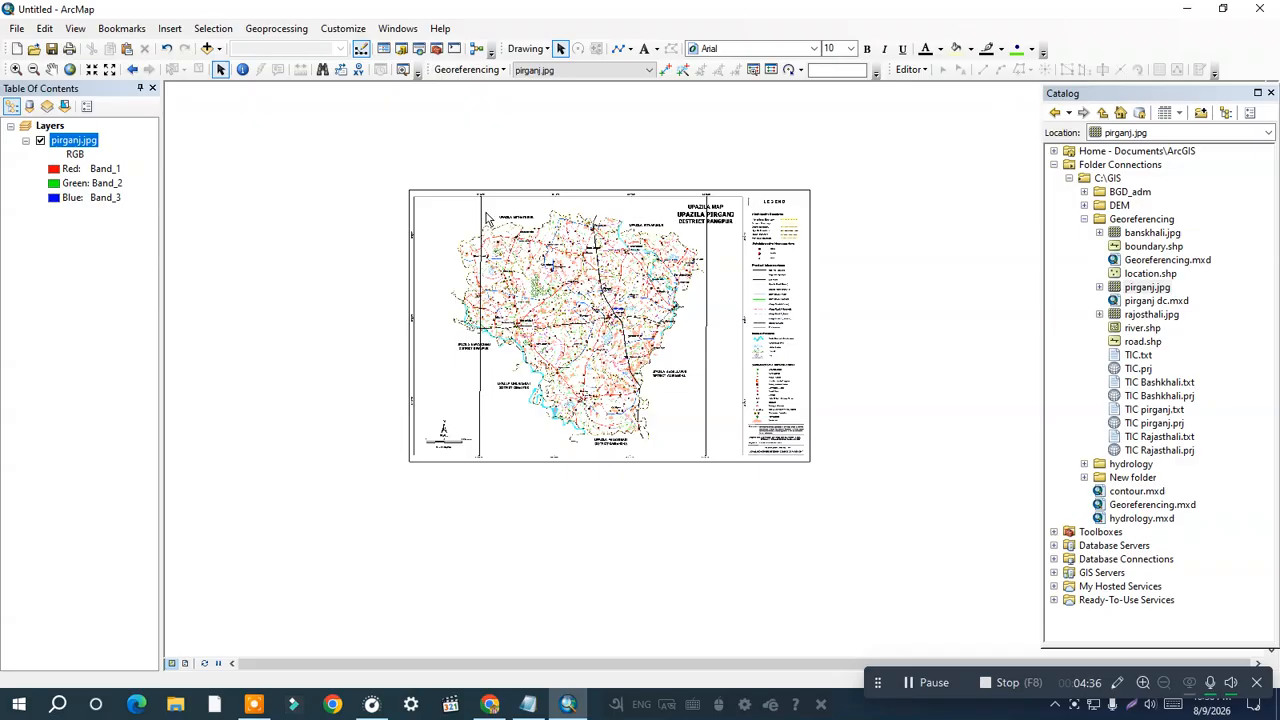
pyautogui.scroll(5, 393, 222)
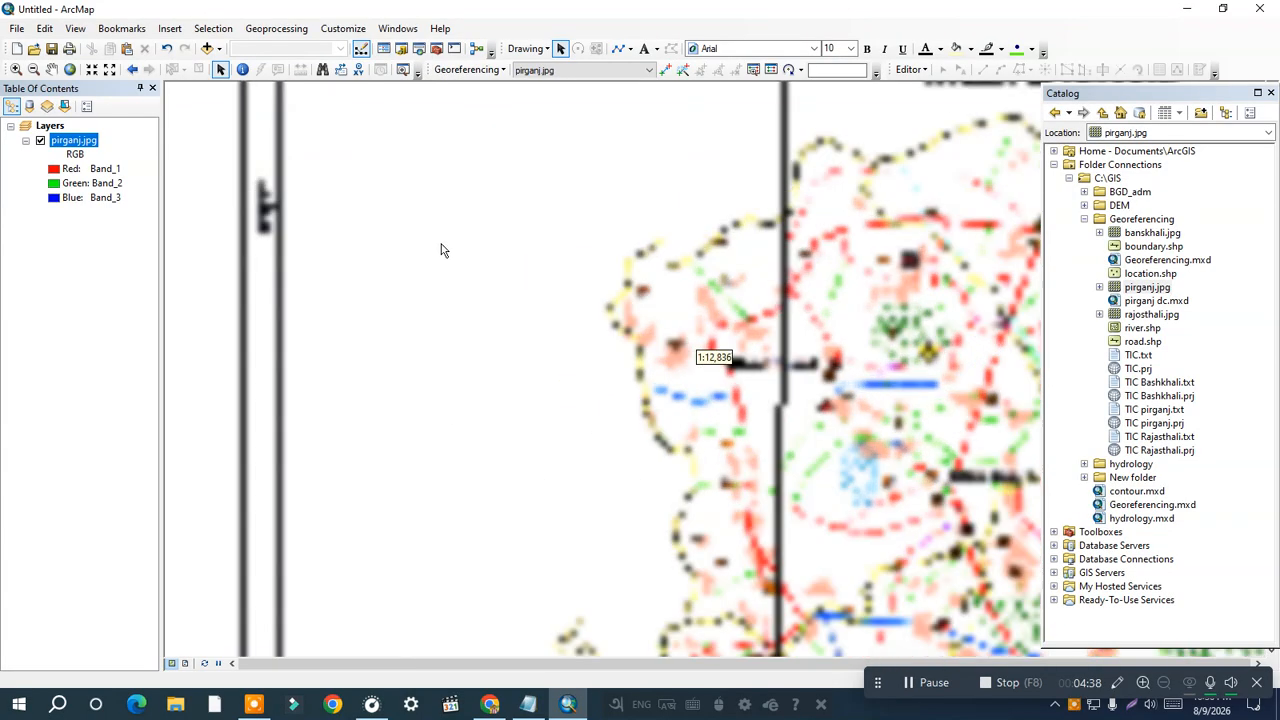
pyautogui.scroll(2, 258, 211)
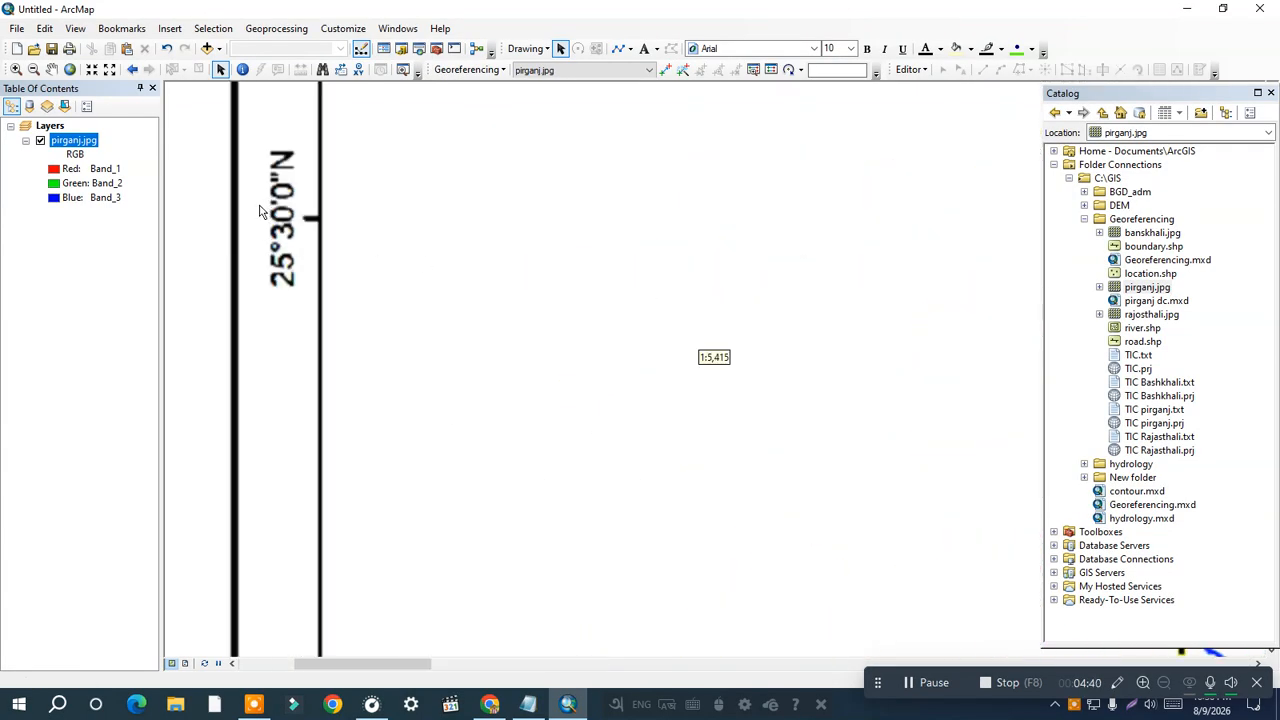
pyautogui.scroll(1, 259, 212)
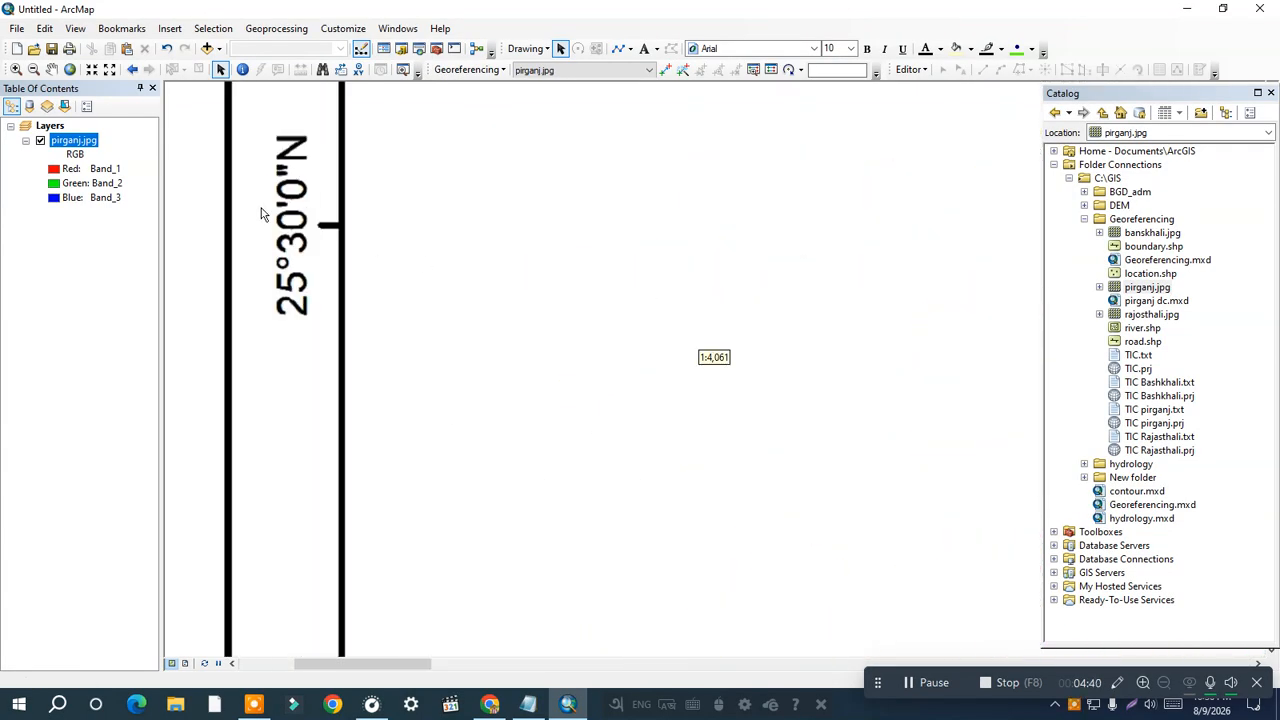
pyautogui.click(618, 48)
pyautogui.scroll(4, 306, 236)
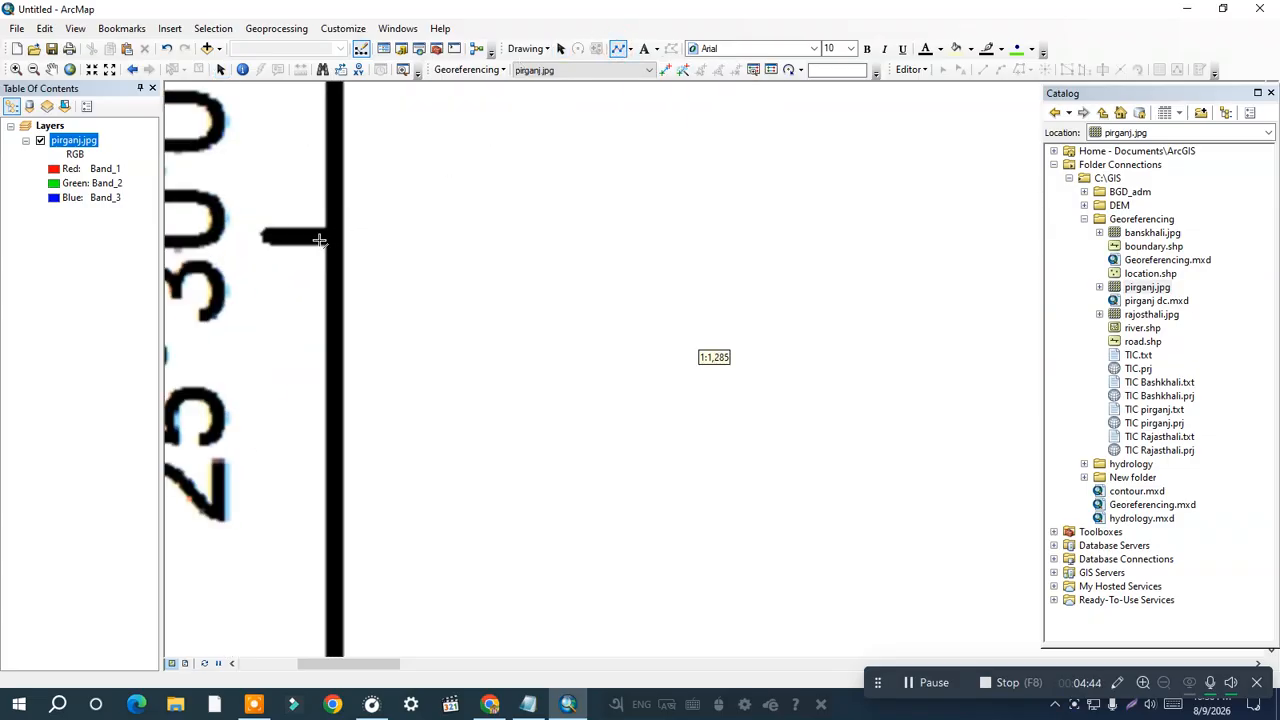
pyautogui.click(303, 239)
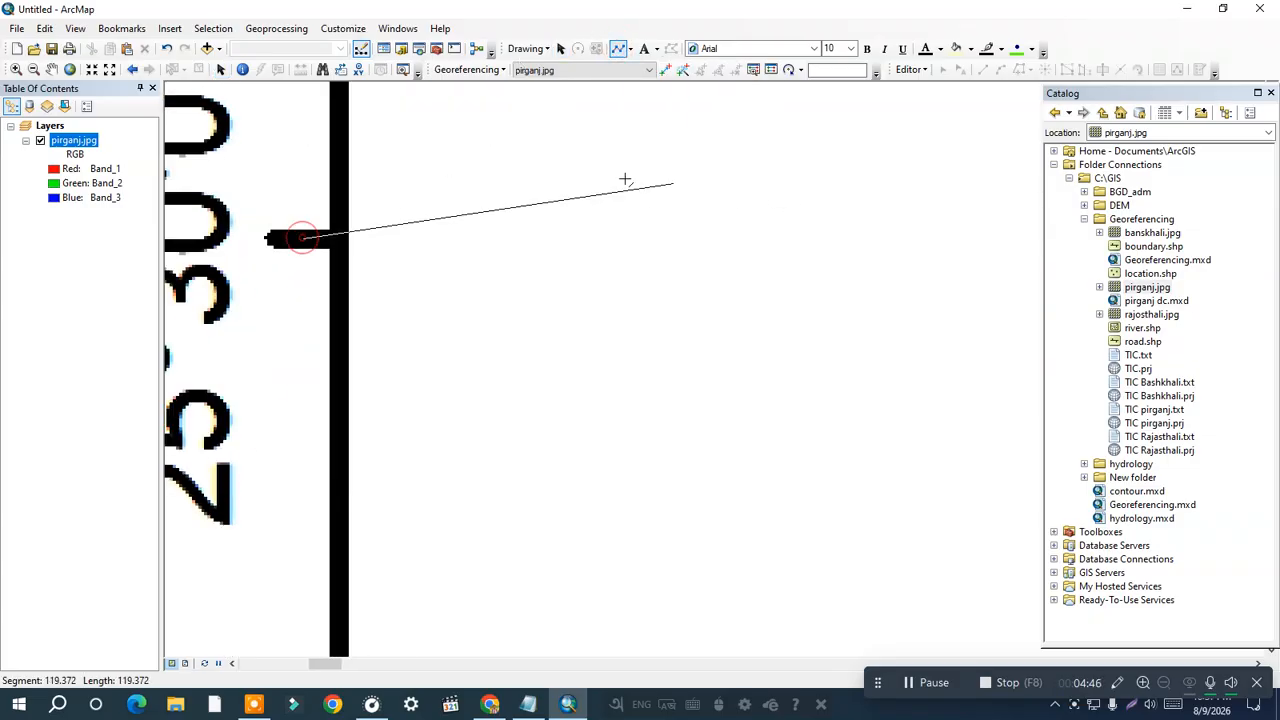
# Finish the line at the matching 25°30'0"N tick on the eastern edge of the map frame.
pyautogui.click(69, 70)
pyautogui.scroll(4, 992, 197)
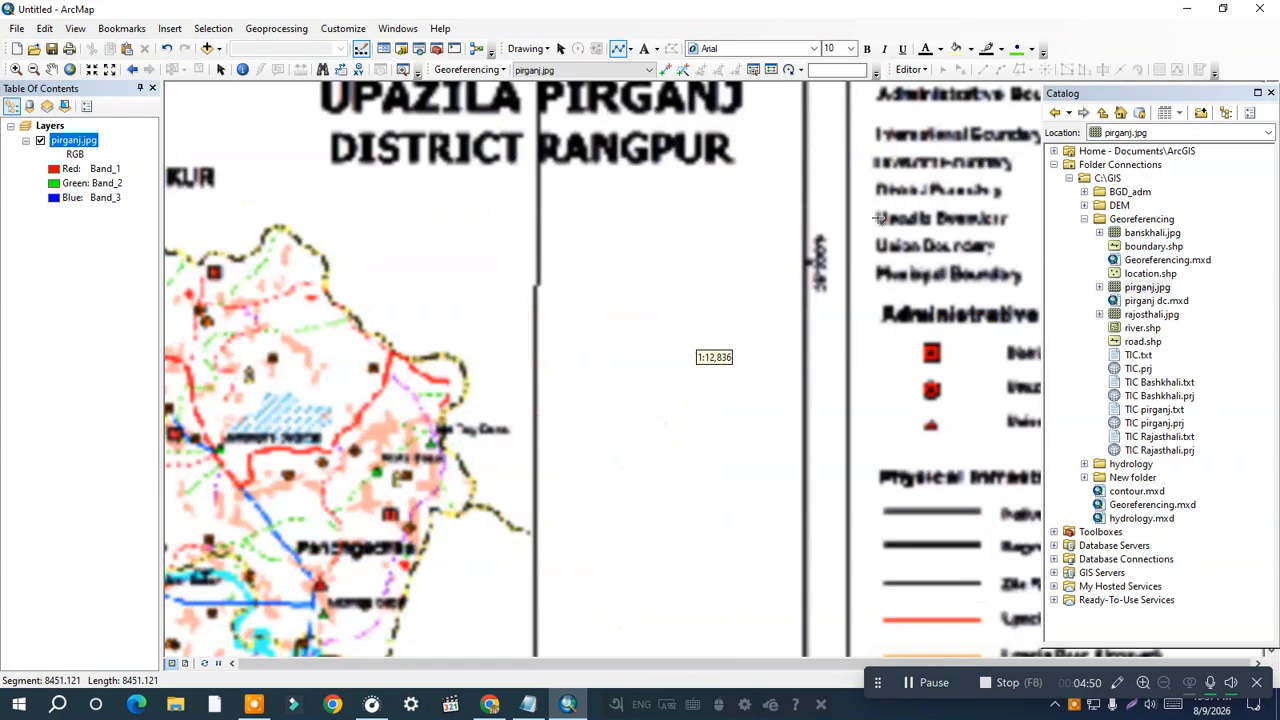
pyautogui.scroll(3, 819, 259)
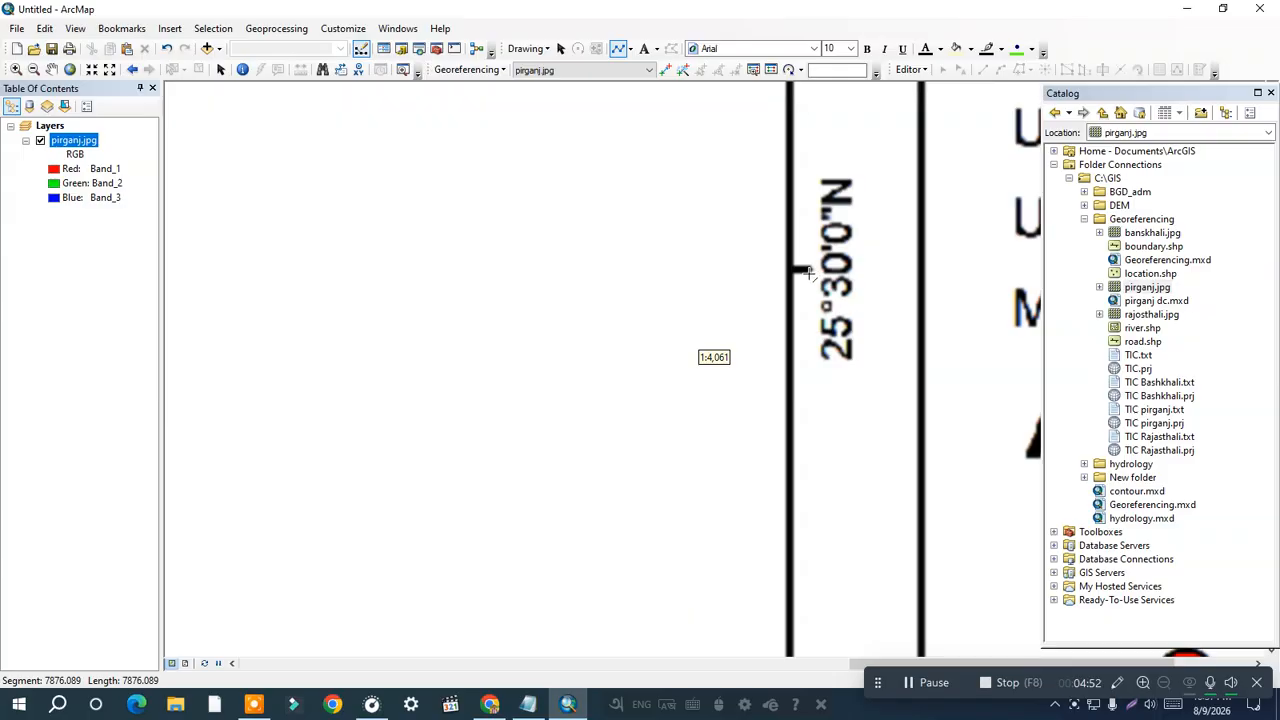
pyautogui.scroll(5, 808, 272)
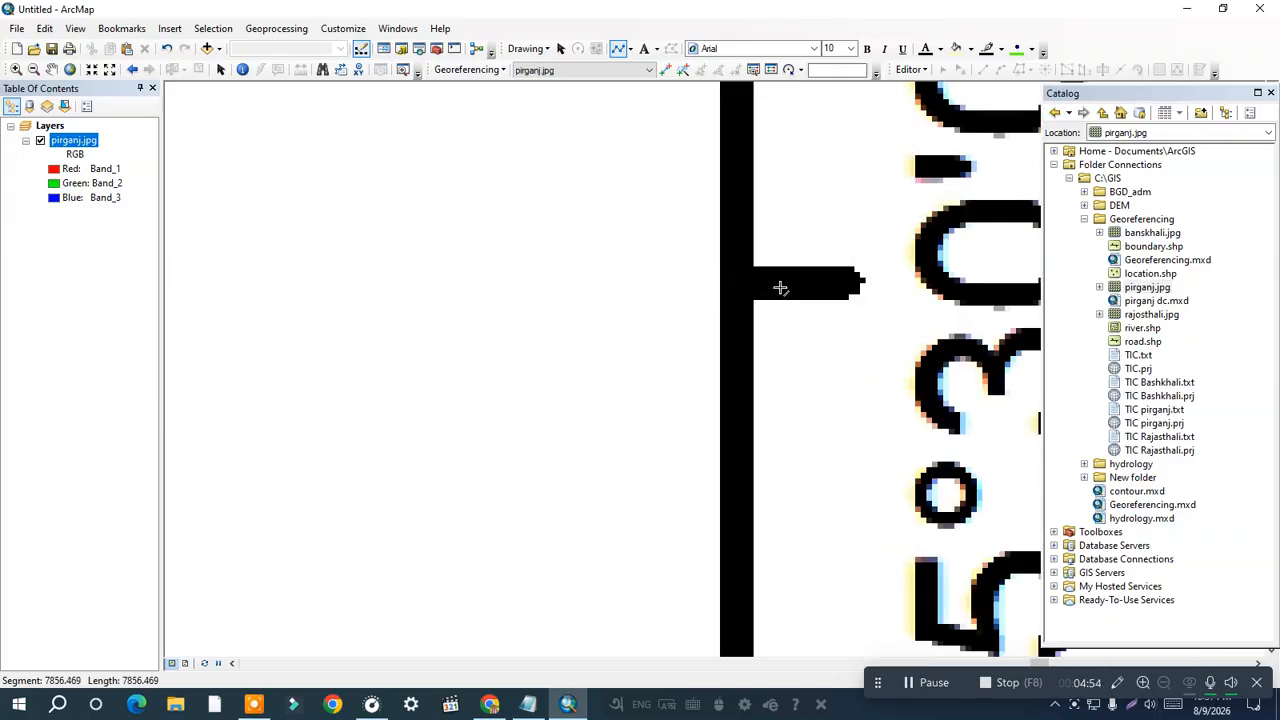
pyautogui.click(780, 285)
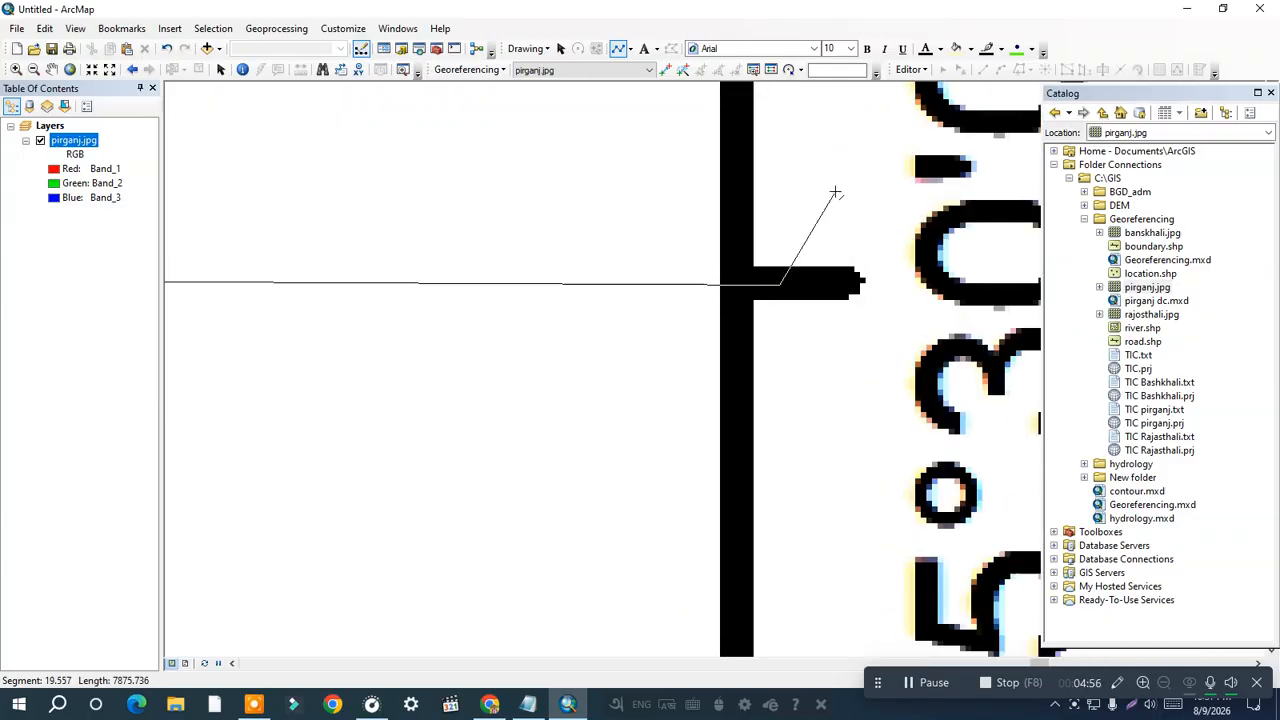
pyautogui.press('F2')
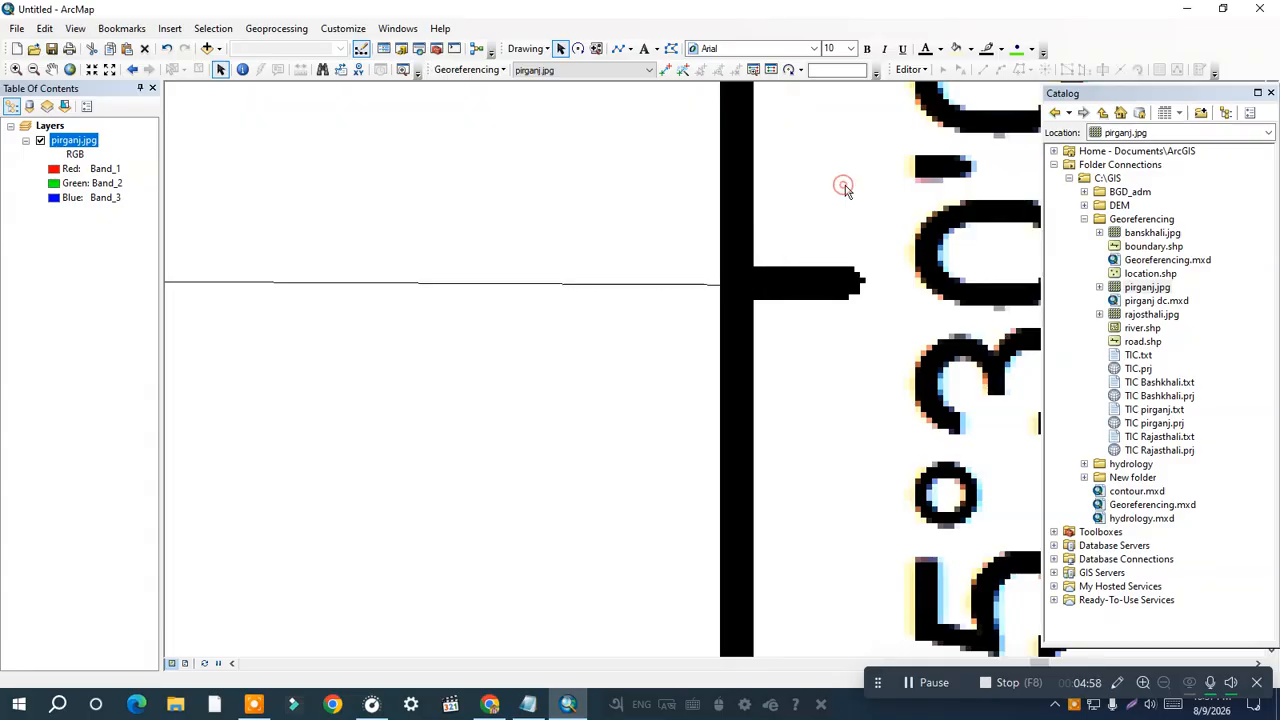
# Start a line graphic at the 25°20'0"N tick on the western edge of the map frame.
pyautogui.scroll(3, 845, 192)
pyautogui.scroll(-3, 845, 192)
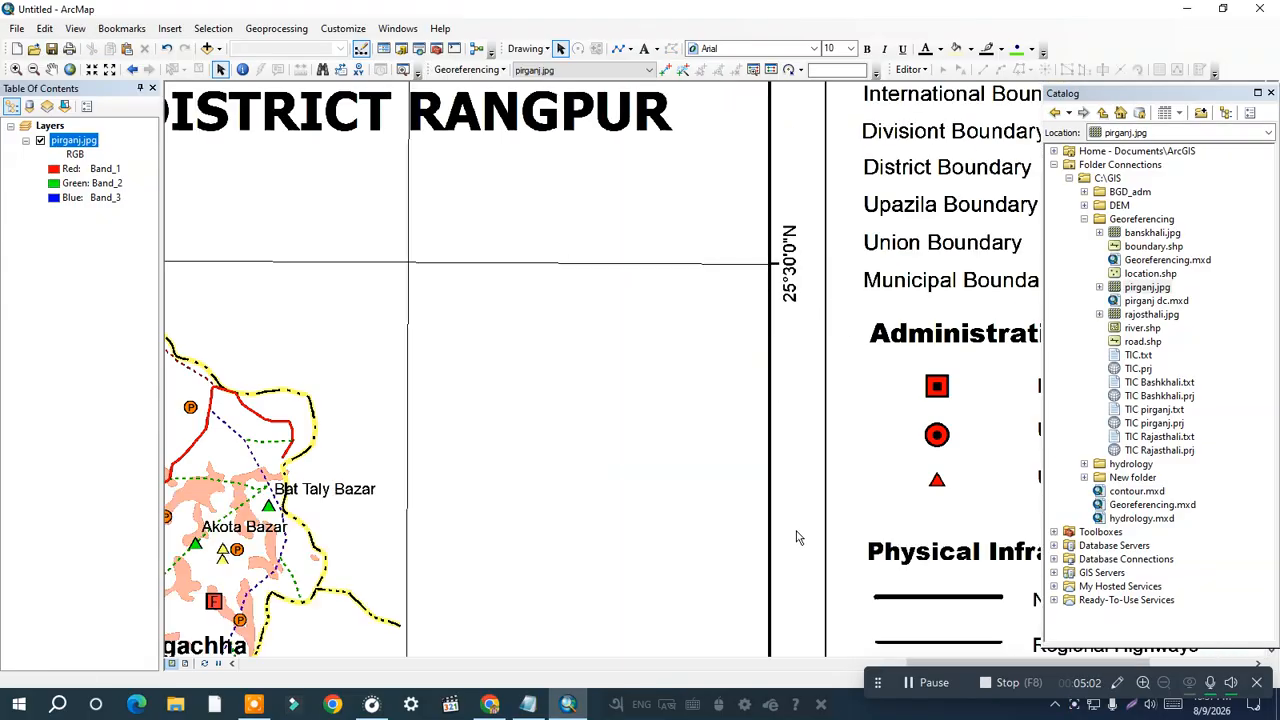
pyautogui.scroll(-3, 789, 374)
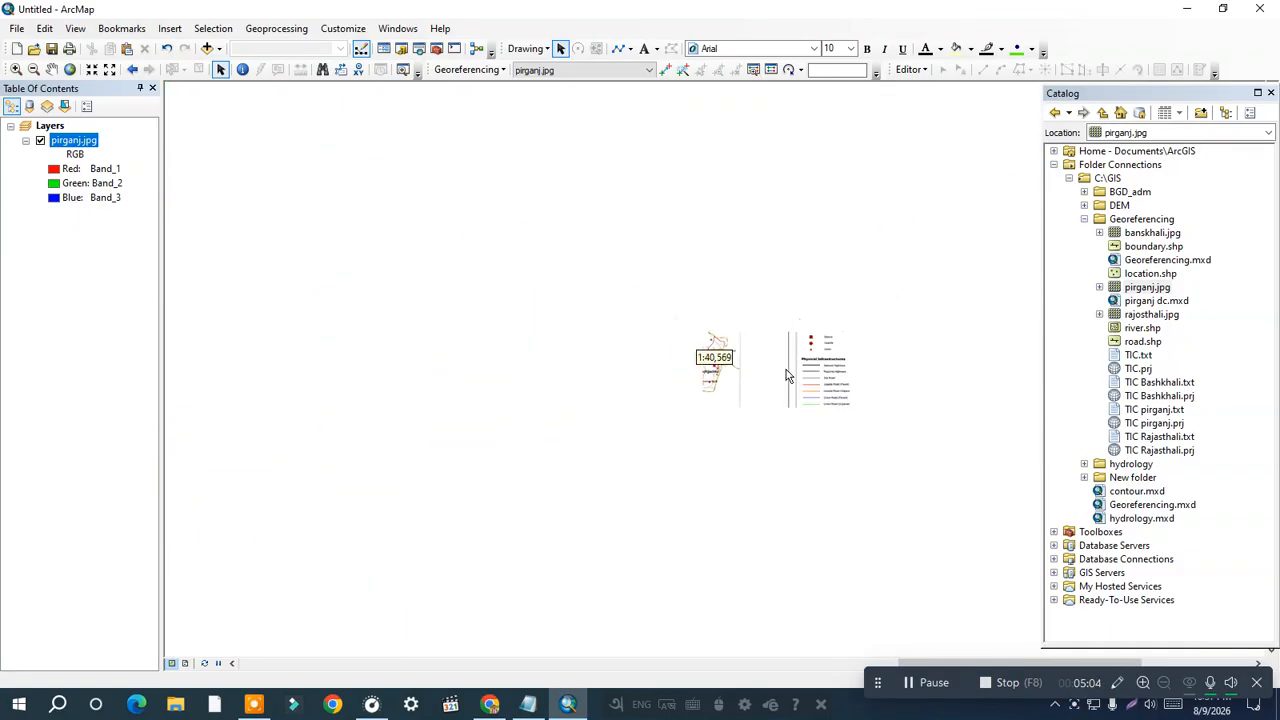
pyautogui.scroll(5, 334, 576)
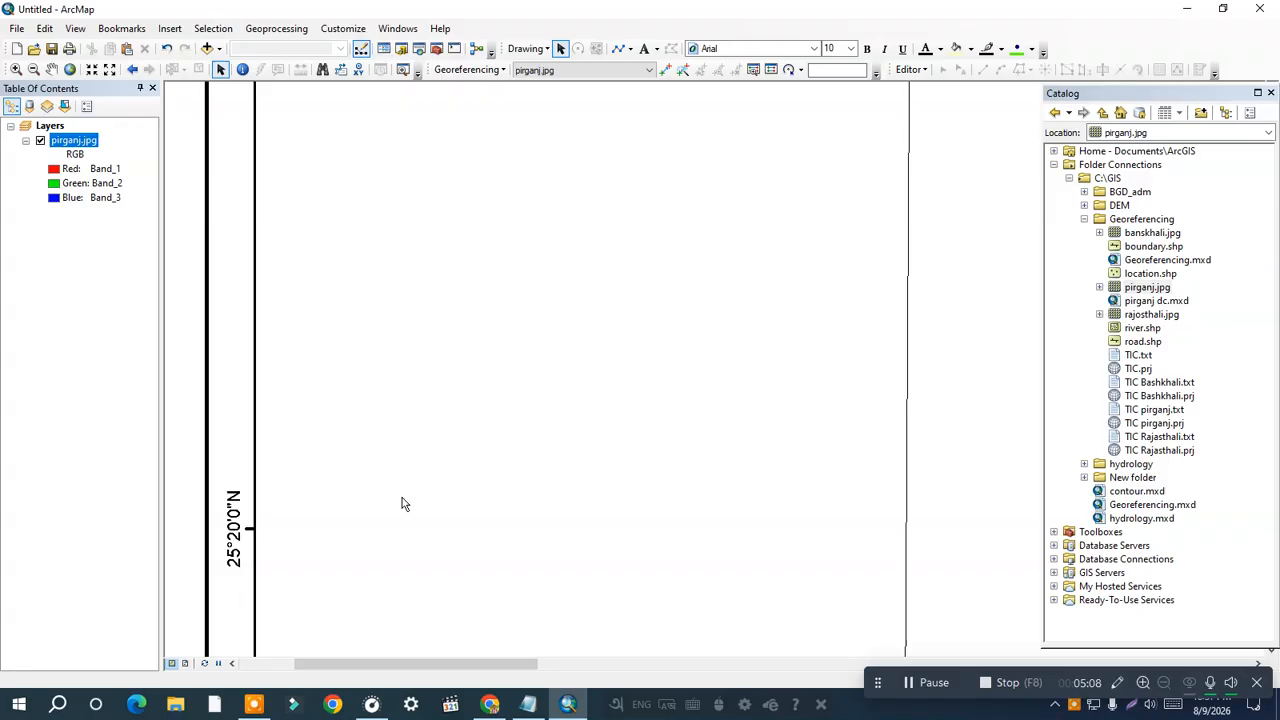
pyautogui.moveTo(403, 506); pyautogui.dragTo(550, 335)
pyautogui.scroll(3, 449, 369)
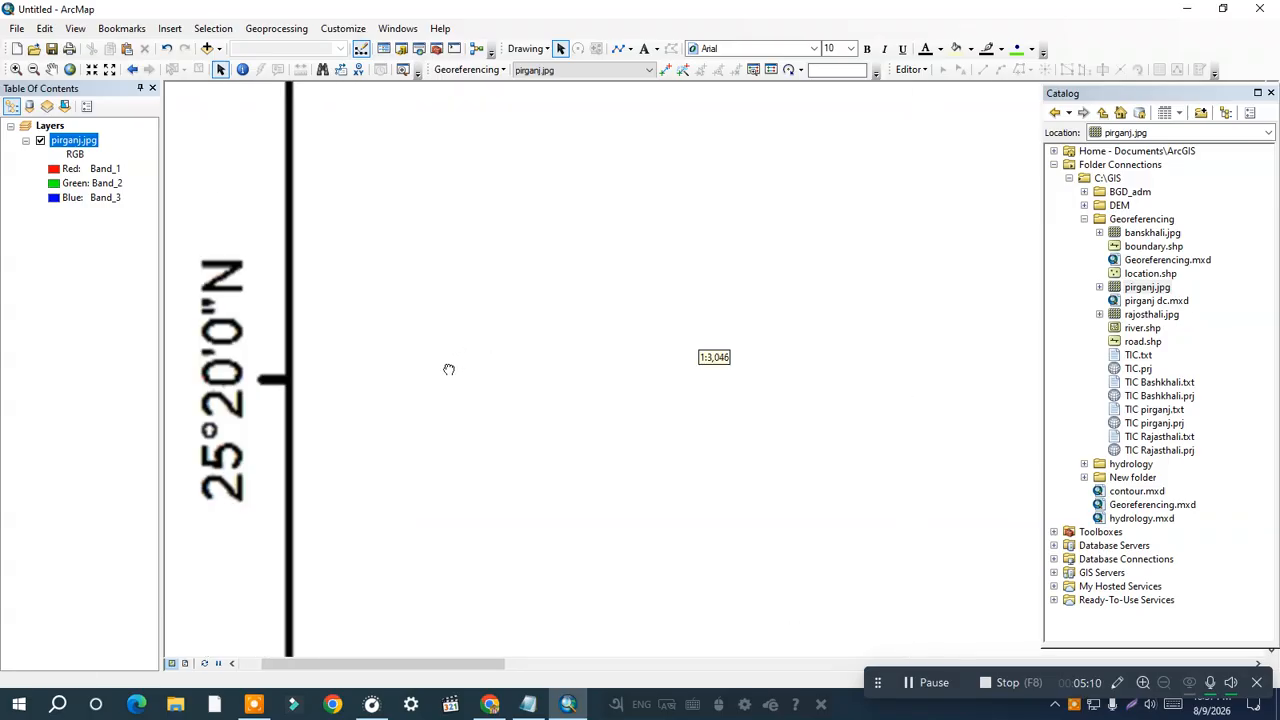
pyautogui.click(619, 48)
pyautogui.scroll(3, 334, 380)
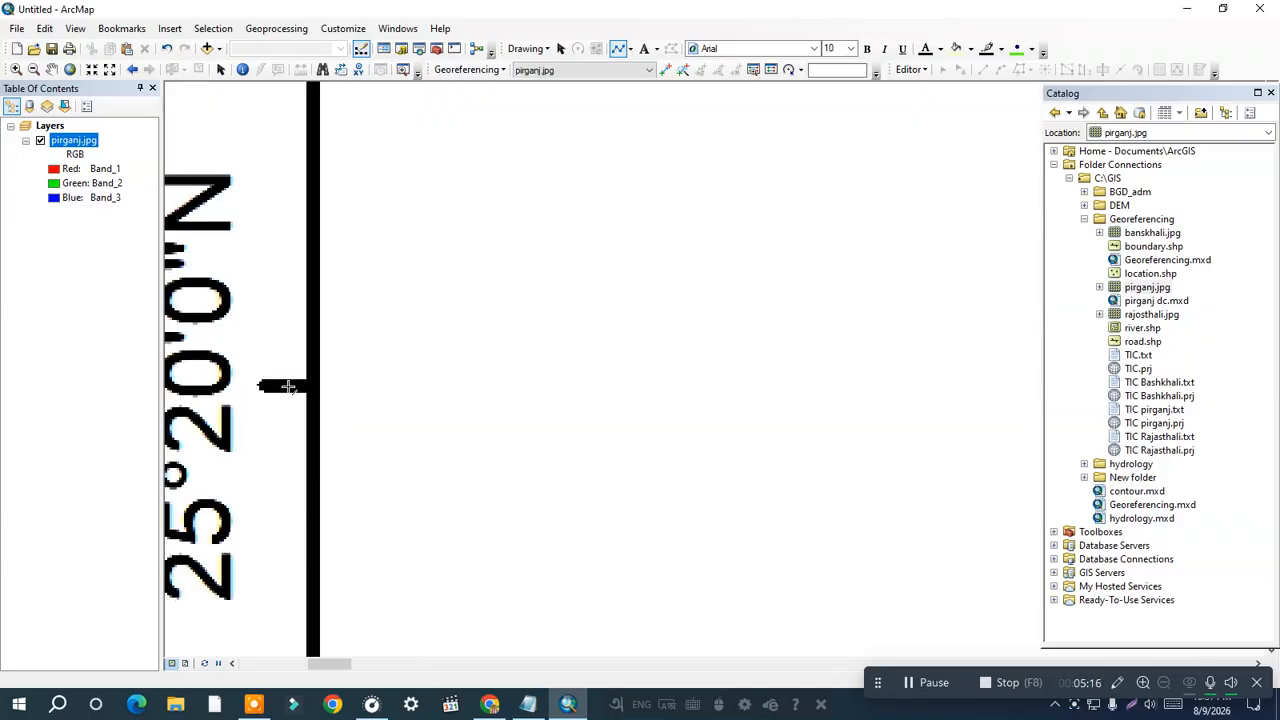
pyautogui.click(288, 386)
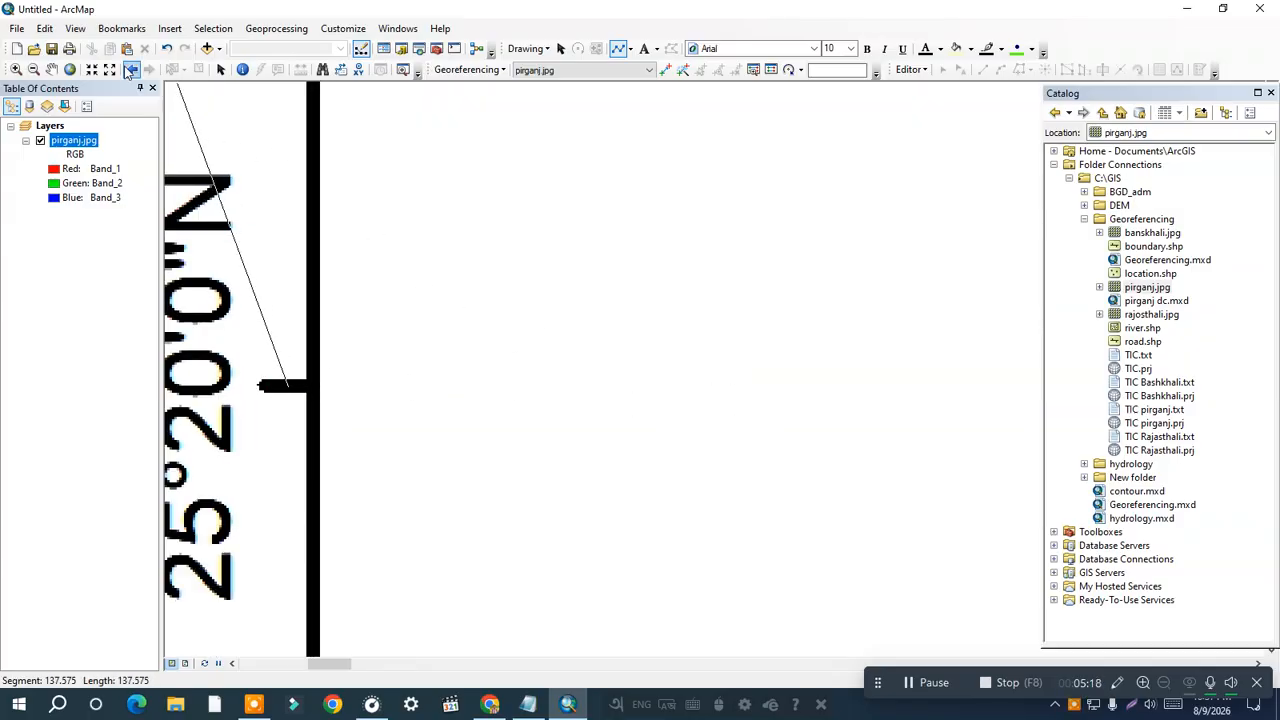
# Finish the line at the matching 25°20'0"N tick on the eastern edge of the map frame and deselect it.
pyautogui.click(70, 69)
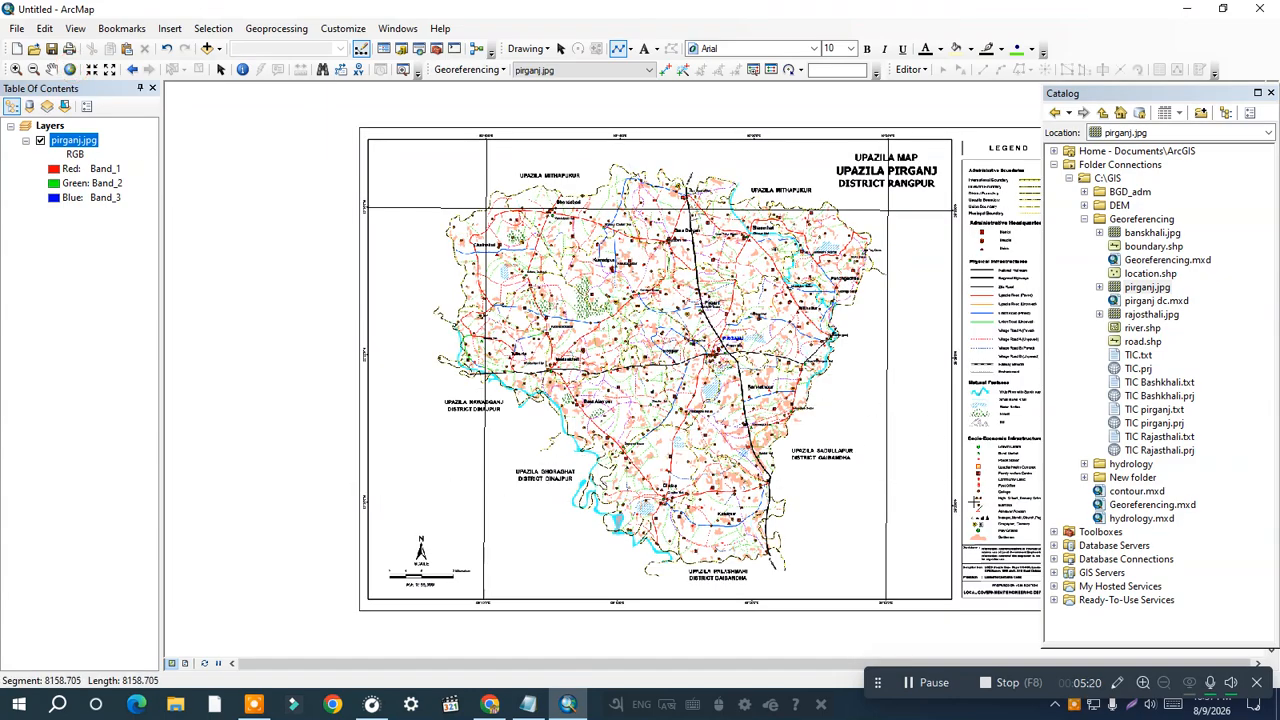
pyautogui.scroll(5, 962, 483)
pyautogui.scroll(3, 962, 483)
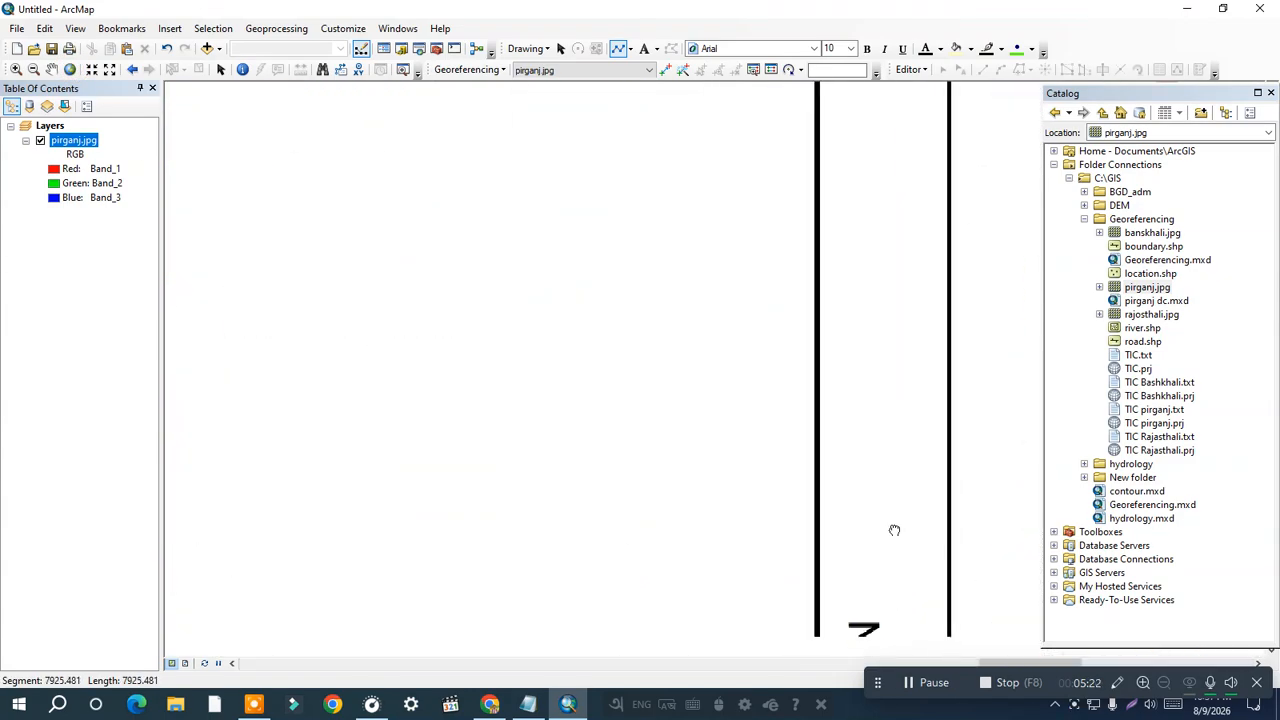
pyautogui.scroll(2, 820, 503)
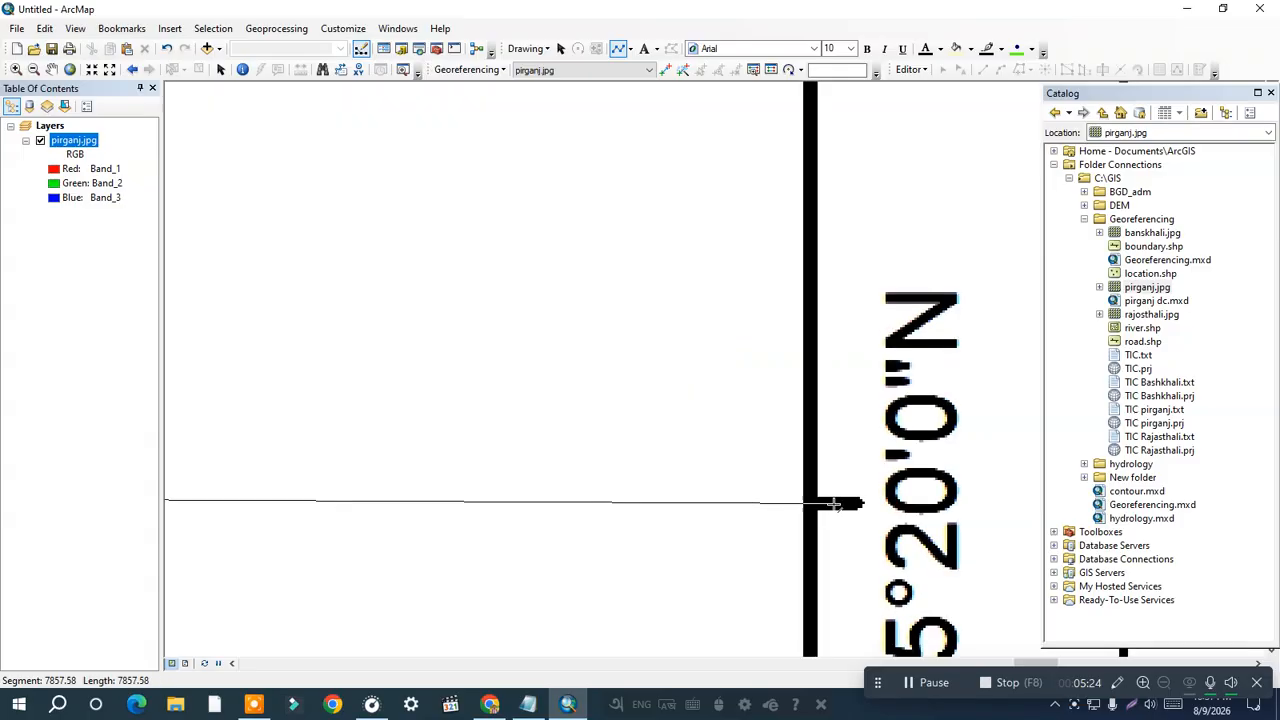
pyautogui.click(829, 503)
pyautogui.doubleClick(870, 383)
pyautogui.scroll(-1, 781, 375)
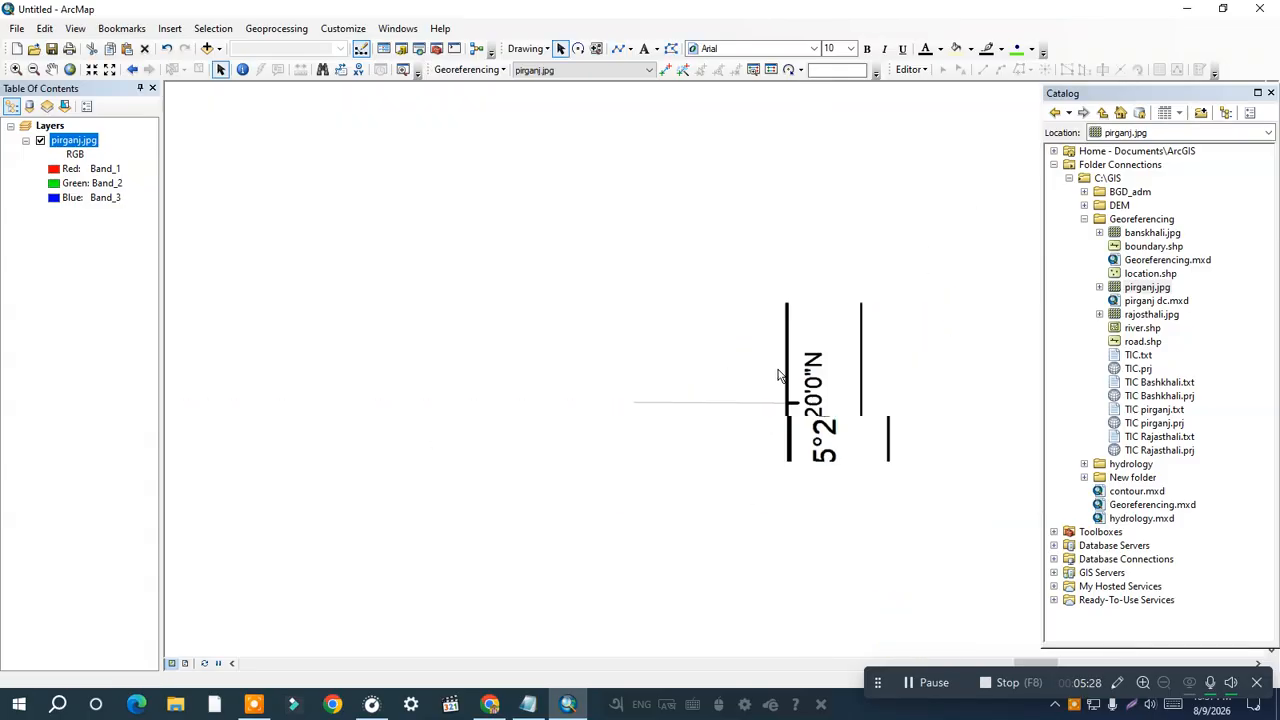
# Check the drawn longitude and latitude lines across the whole map and examine the 89°10'0"E tick on the northern frame edge.
pyautogui.scroll(-5, 790, 385)
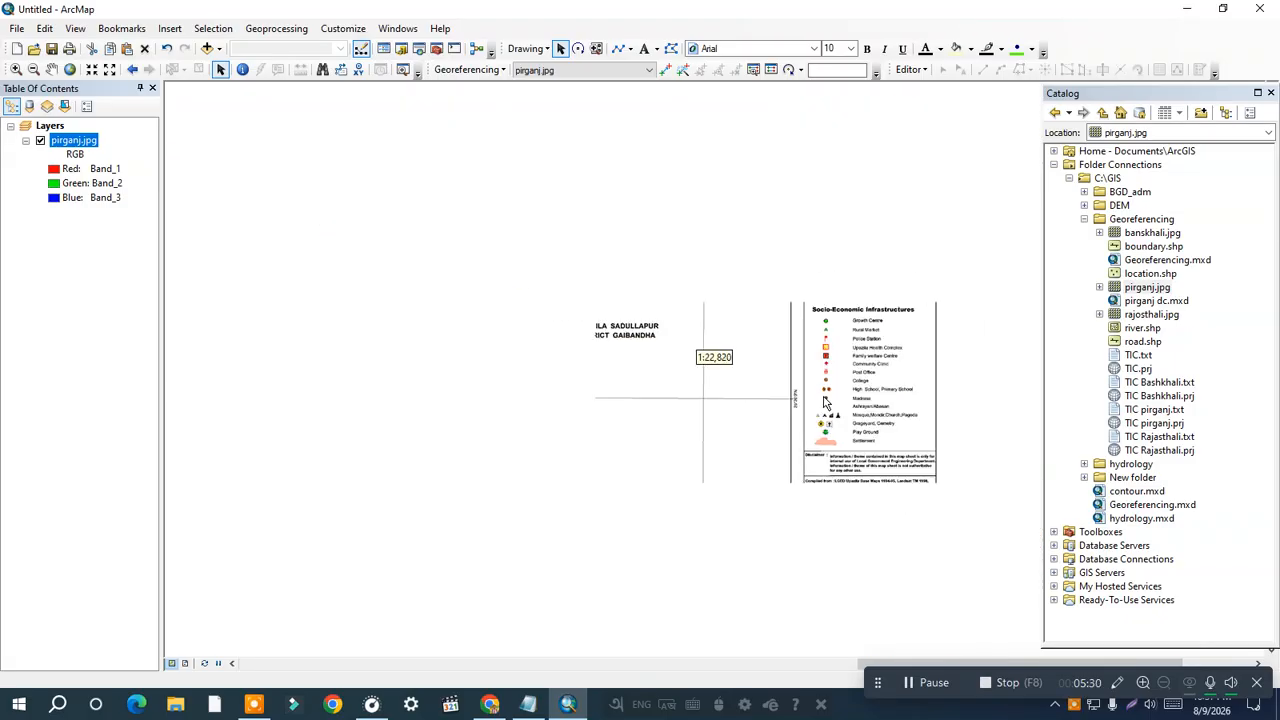
pyautogui.scroll(-3, 825, 402)
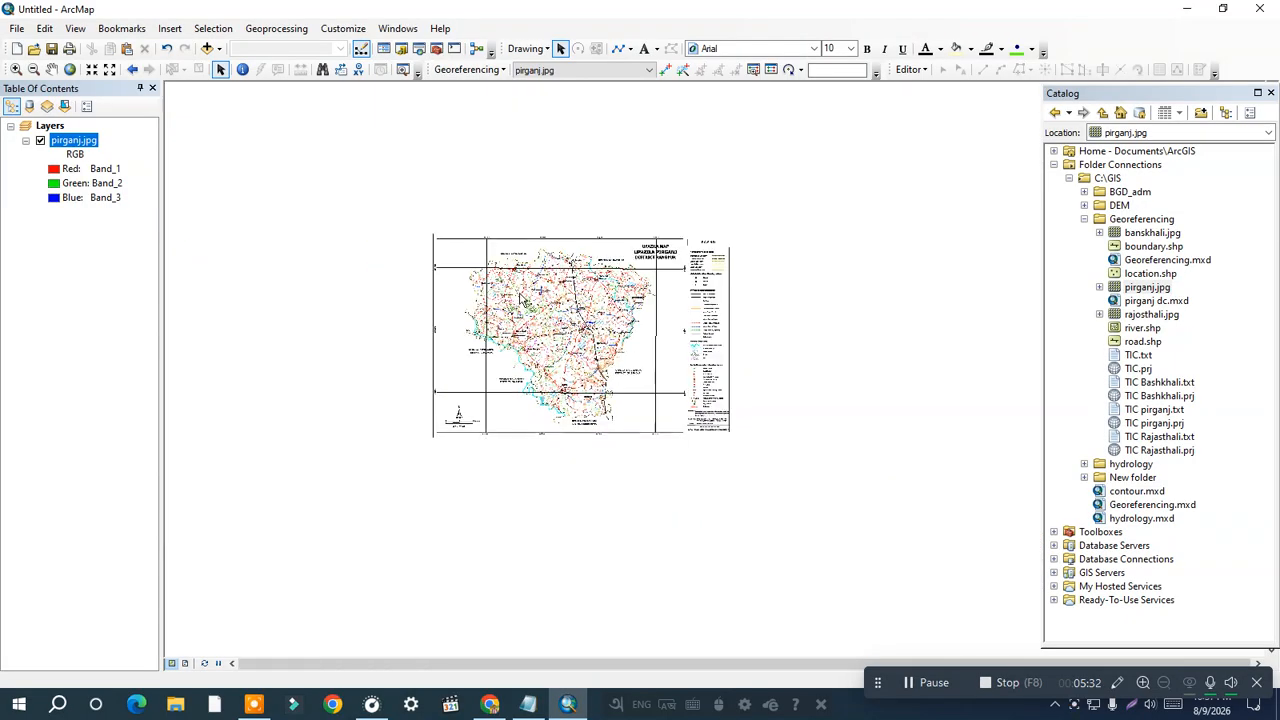
pyautogui.moveTo(516, 286); pyautogui.dragTo(613, 308)
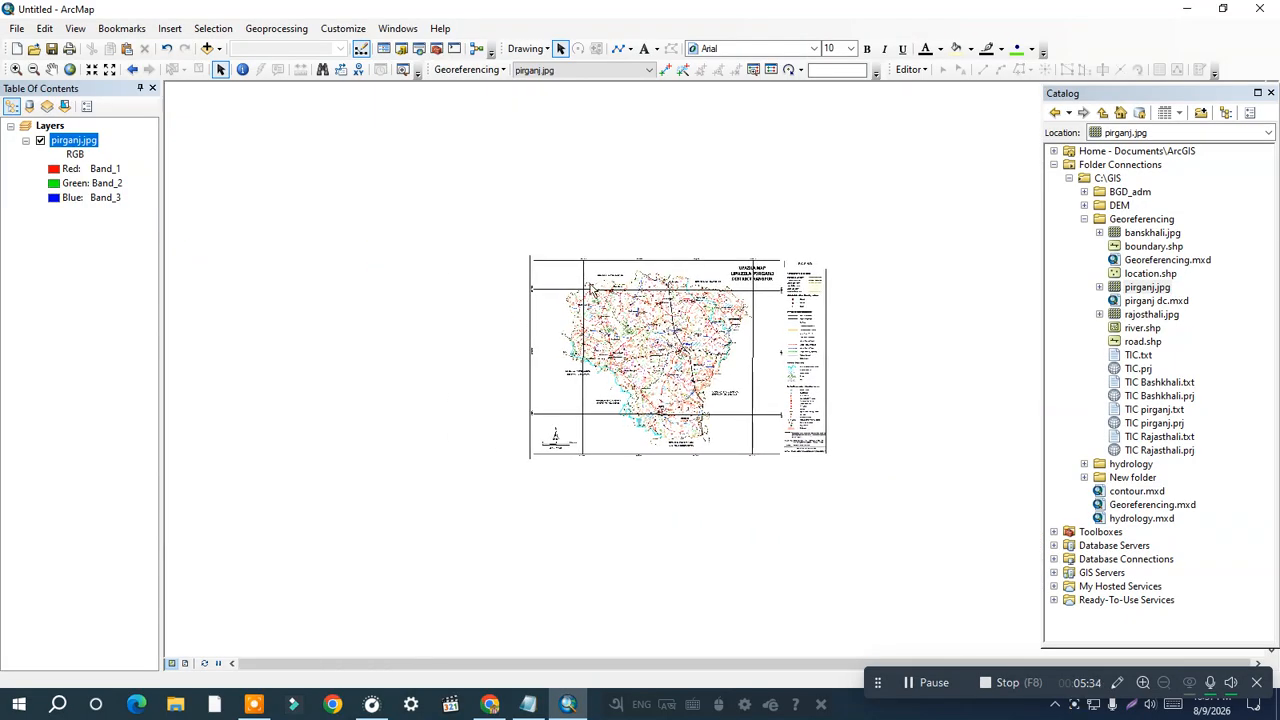
pyautogui.scroll(5, 584, 308)
pyautogui.moveTo(608, 200); pyautogui.dragTo(711, 438)
pyautogui.moveTo(663, 304); pyautogui.dragTo(720, 343)
pyautogui.scroll(3, 740, 300)
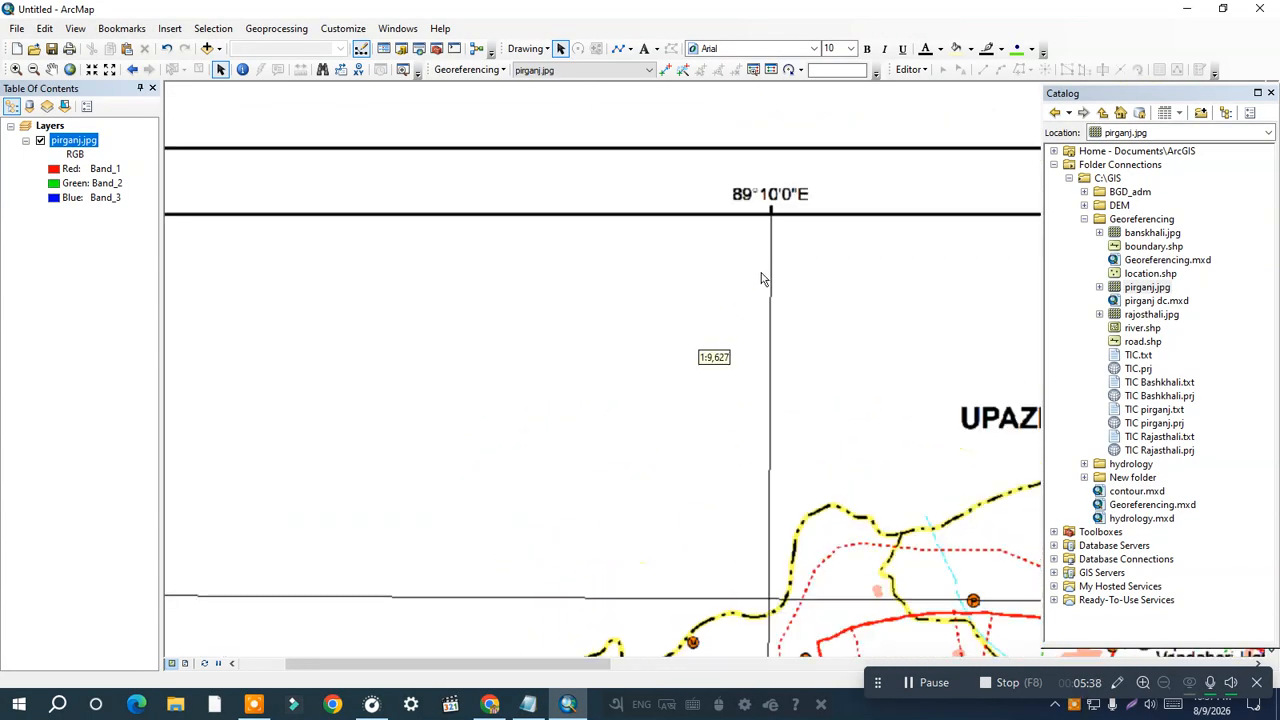
pyautogui.moveTo(851, 260); pyautogui.dragTo(643, 295)
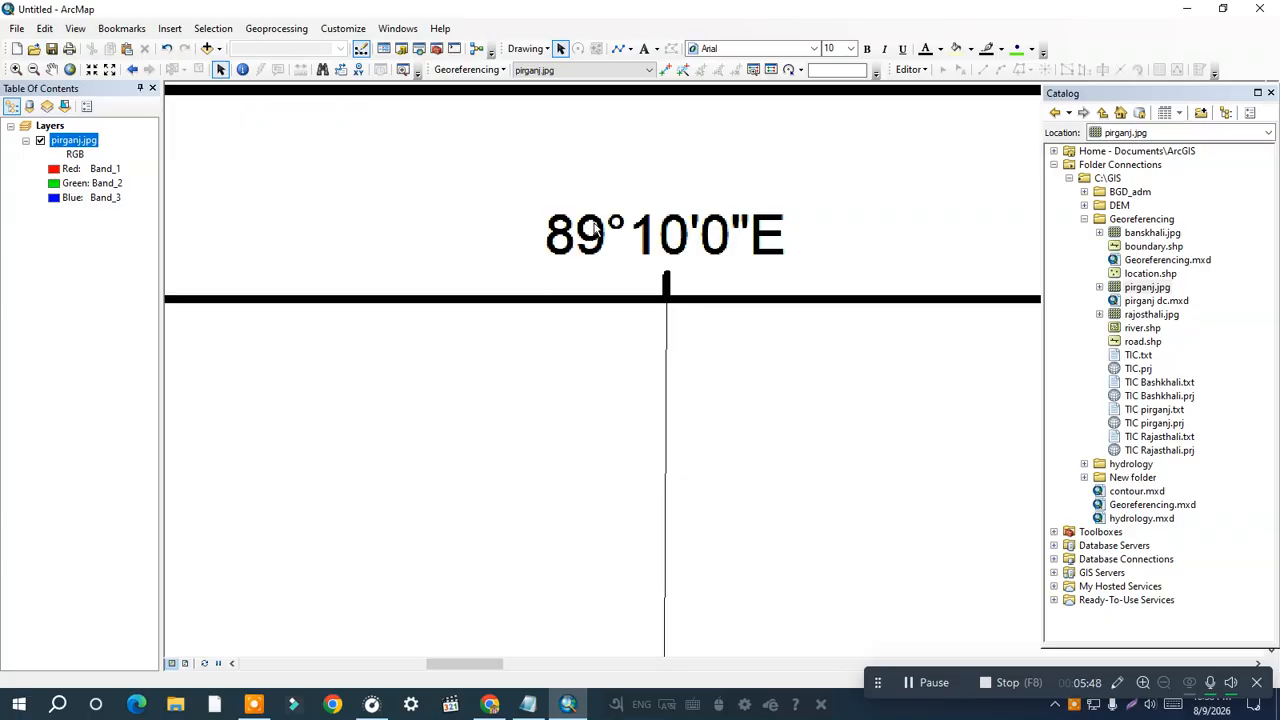
# Open Calculator and divide 10 by 60 to convert the minutes of 89°10'0"E to decimal degrees.
pyautogui.click(18, 704)
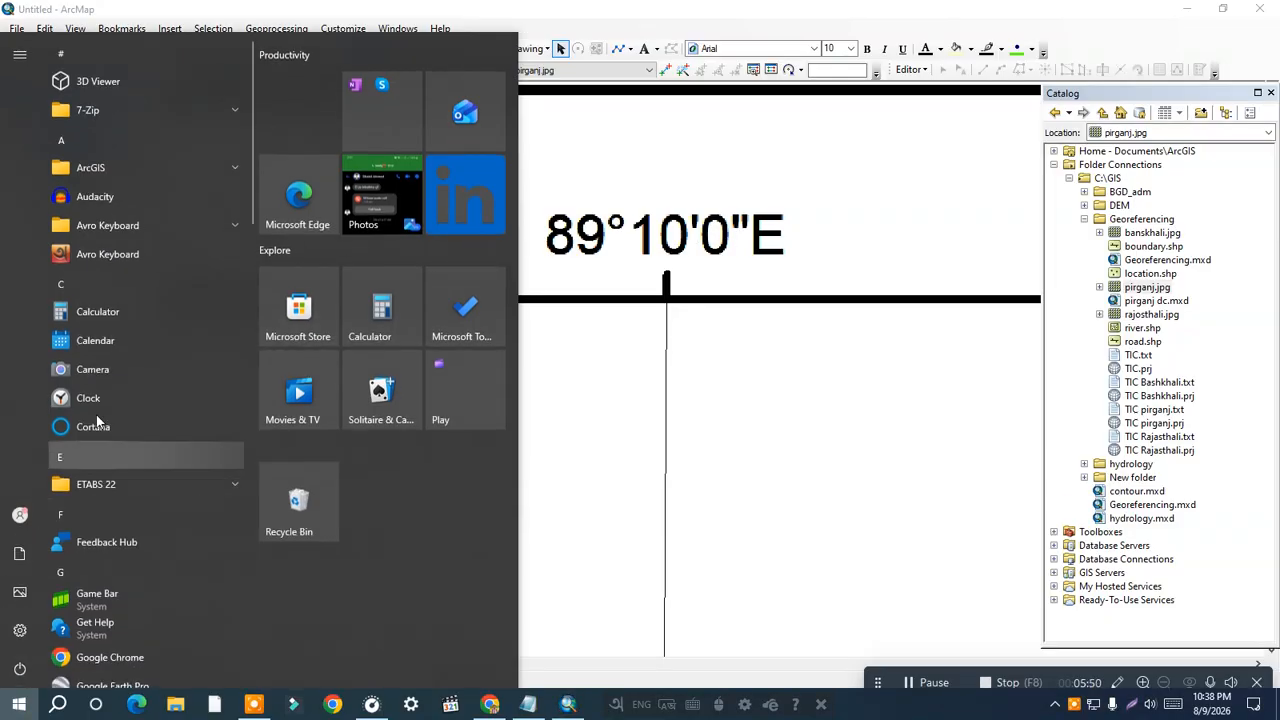
pyautogui.click(120, 320)
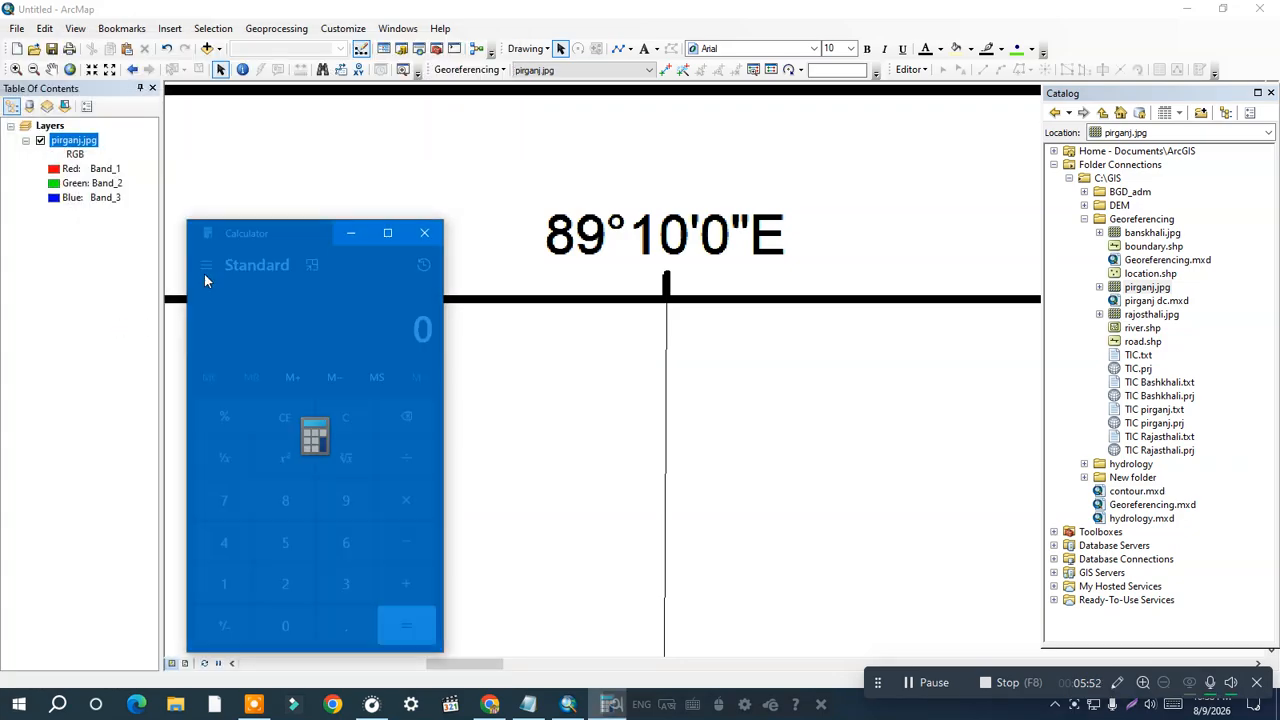
pyautogui.moveTo(260, 242); pyautogui.dragTo(272, 198)
pyautogui.click(233, 543)
pyautogui.click(298, 585)
pyautogui.click(352, 498)
pyautogui.click(288, 587)
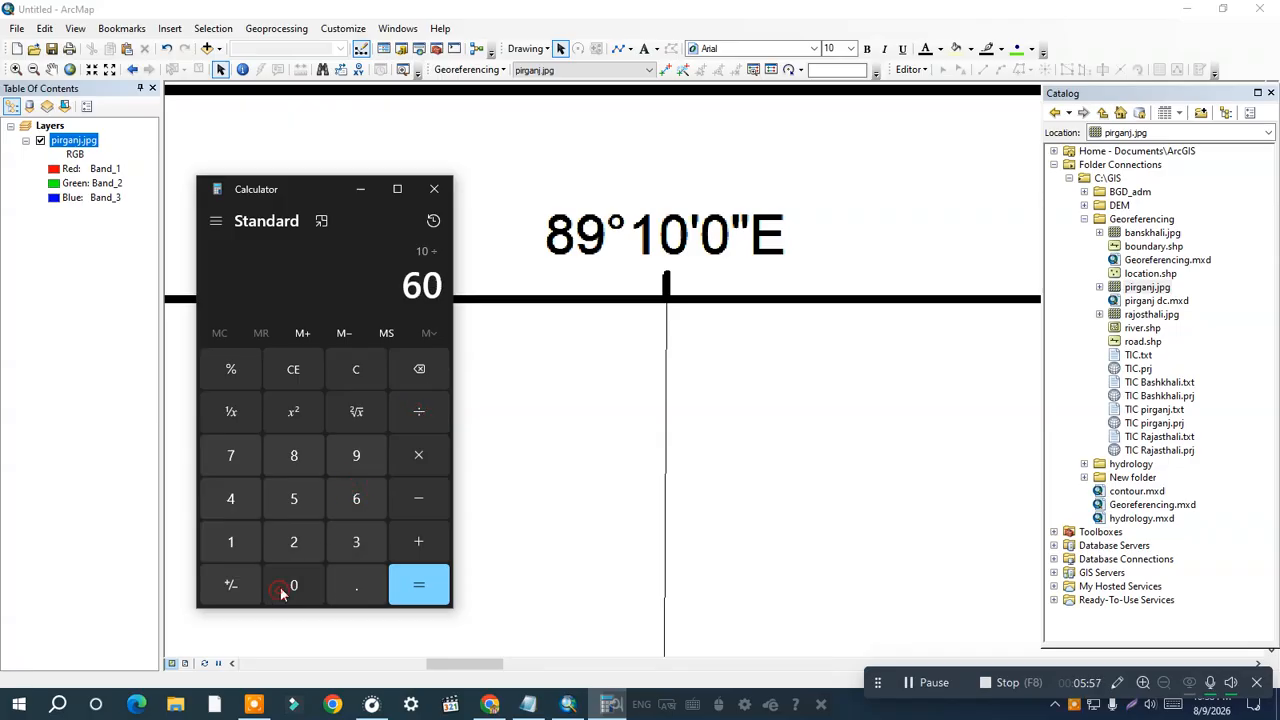
pyautogui.click(424, 592)
# Add 89 to the converted minutes to get the full decimal longitude, and close Calculator.
pyautogui.click(417, 538)
pyautogui.click(296, 456)
pyautogui.click(352, 456)
pyautogui.click(412, 582)
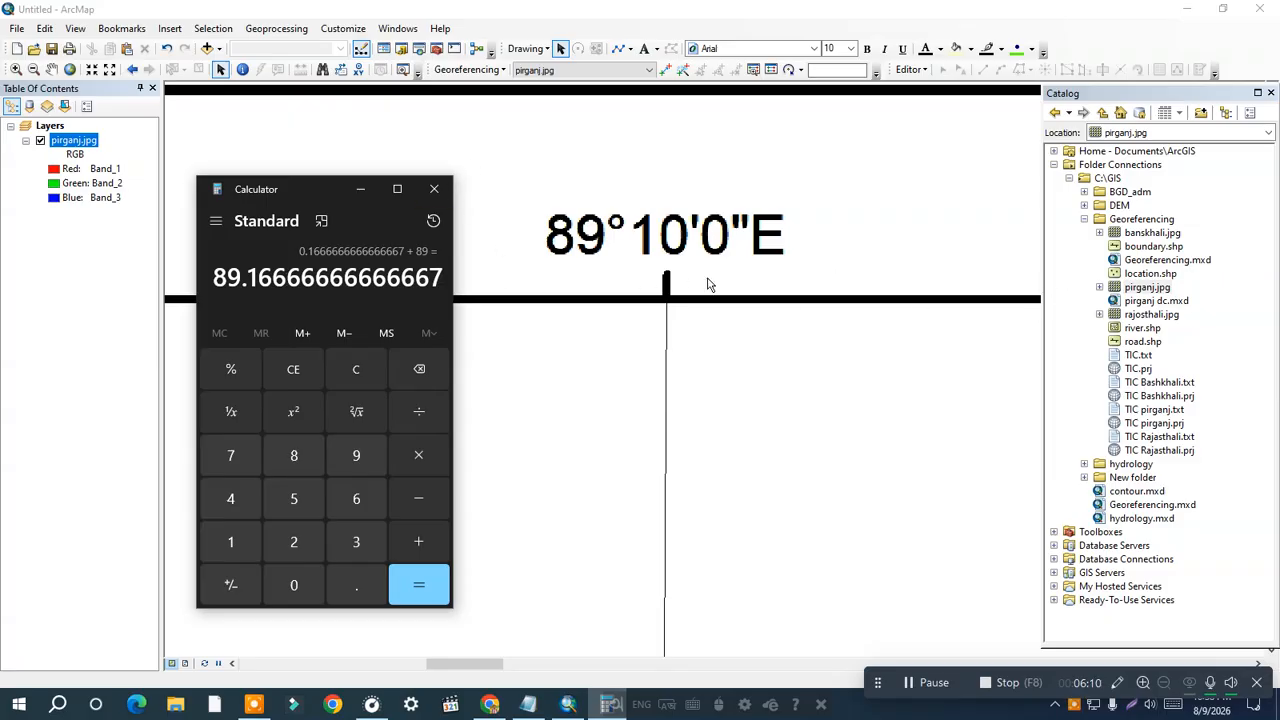
pyautogui.click(435, 189)
# Turn off Auto Adjust in the georeferencing settings for pirganj.jpg.
pyautogui.scroll(3, 657, 299)
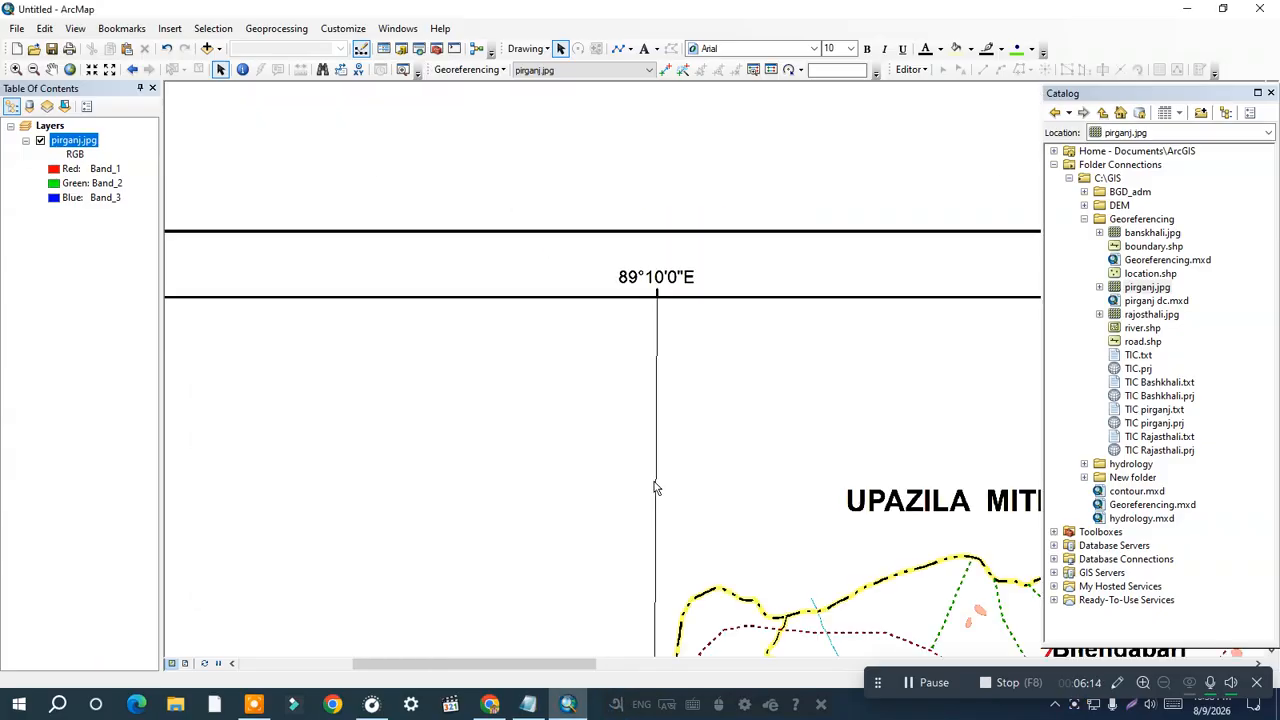
pyautogui.scroll(-3, 640, 430)
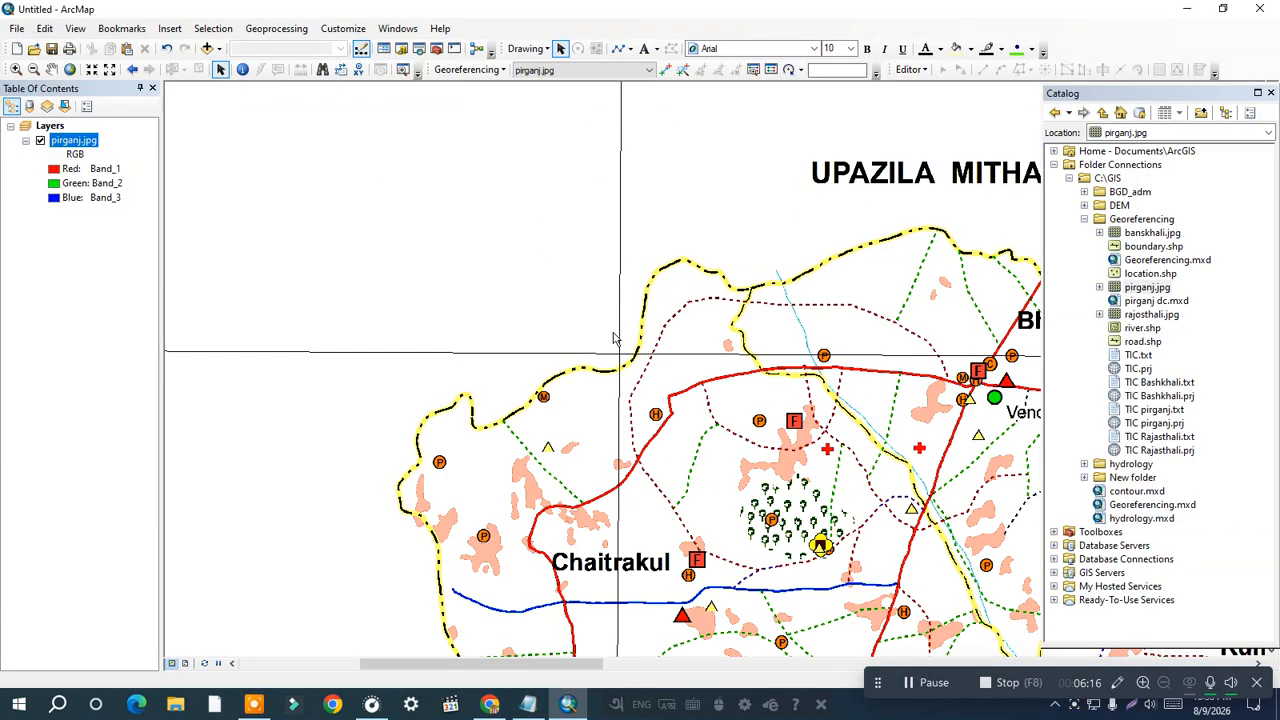
pyautogui.scroll(-2, 613, 338)
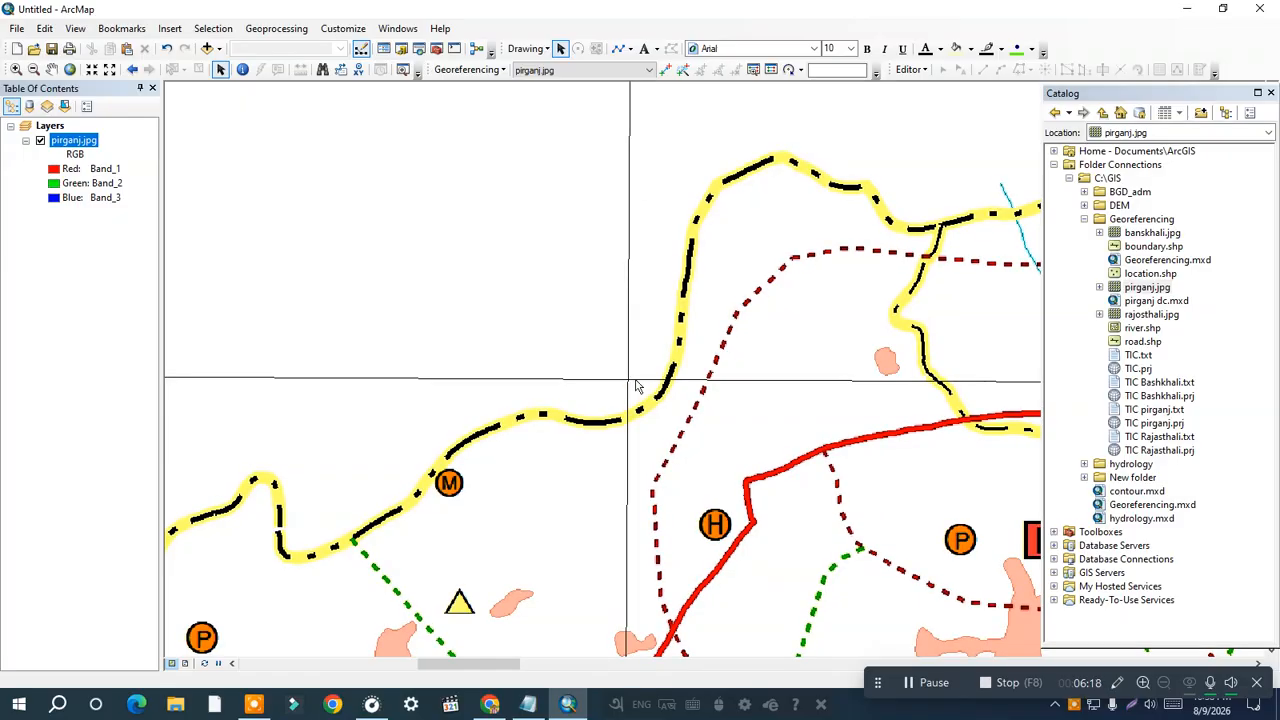
pyautogui.click(470, 70)
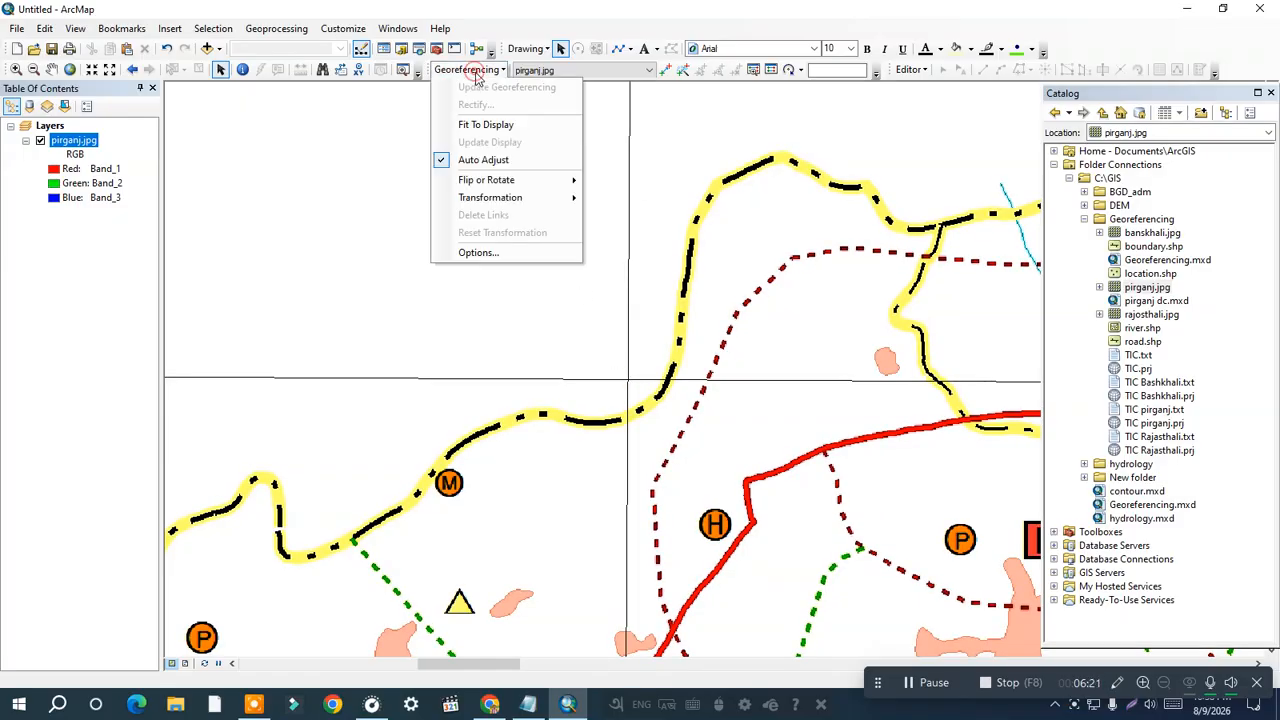
pyautogui.click(484, 160)
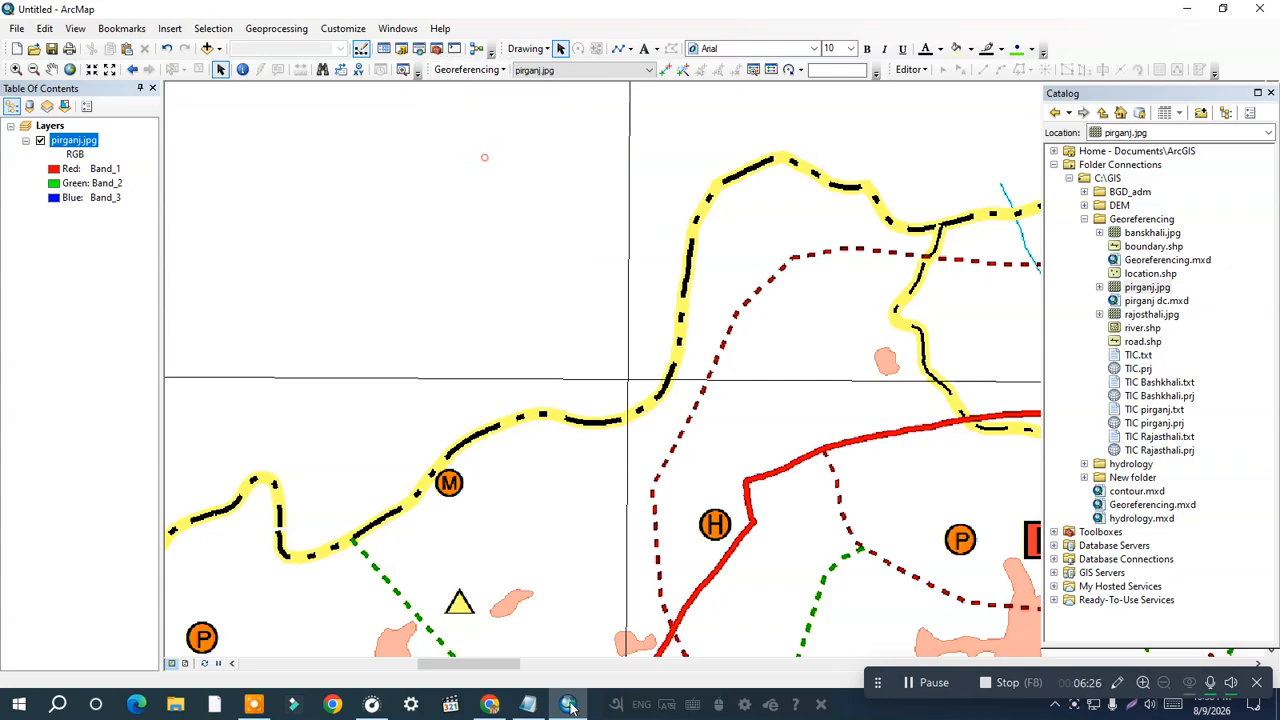
# Place the first georeferencing control point at the north-western intersection, where the 89°10'0"E and 25°30'0"N lines cross.
pyautogui.scroll(3, 646, 400)
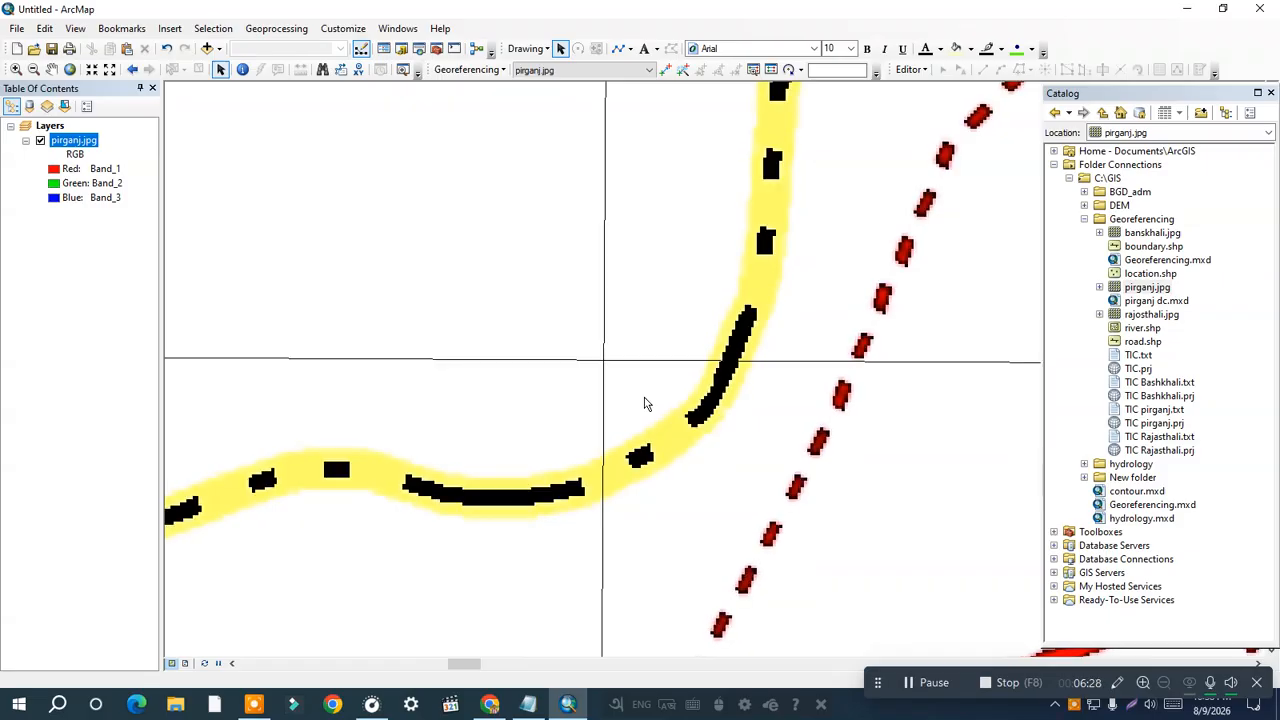
pyautogui.click(666, 76)
pyautogui.scroll(2, 588, 398)
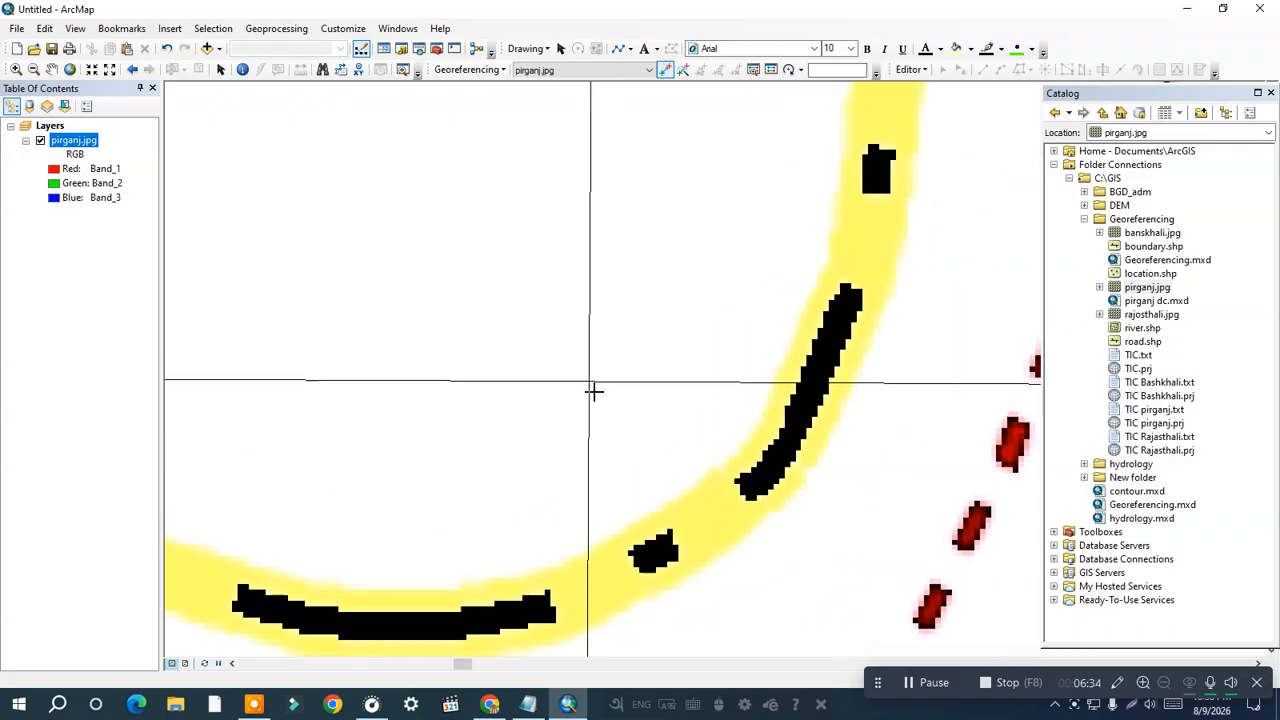
pyautogui.click(588, 380)
# Assign the first control point the map coordinates X 89.1667 and Y 25.5.
pyautogui.rightClick(668, 313)
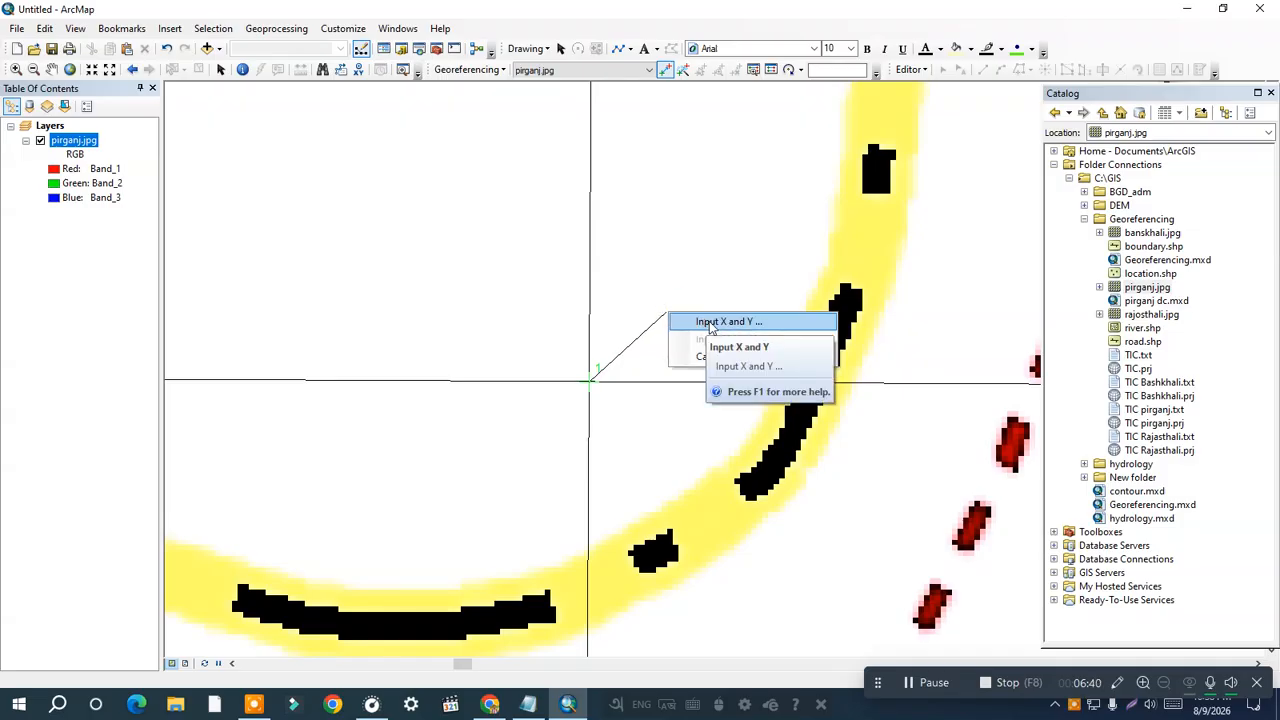
pyautogui.click(712, 322)
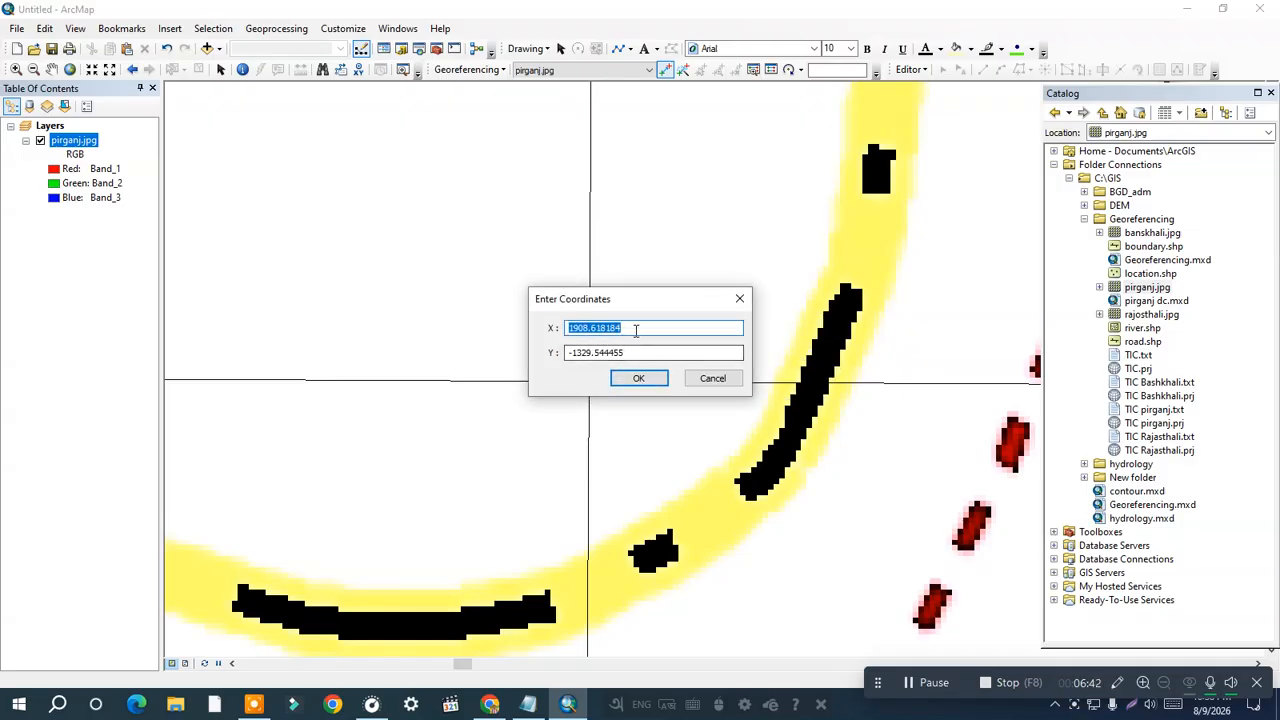
pyautogui.press('BackSpace')
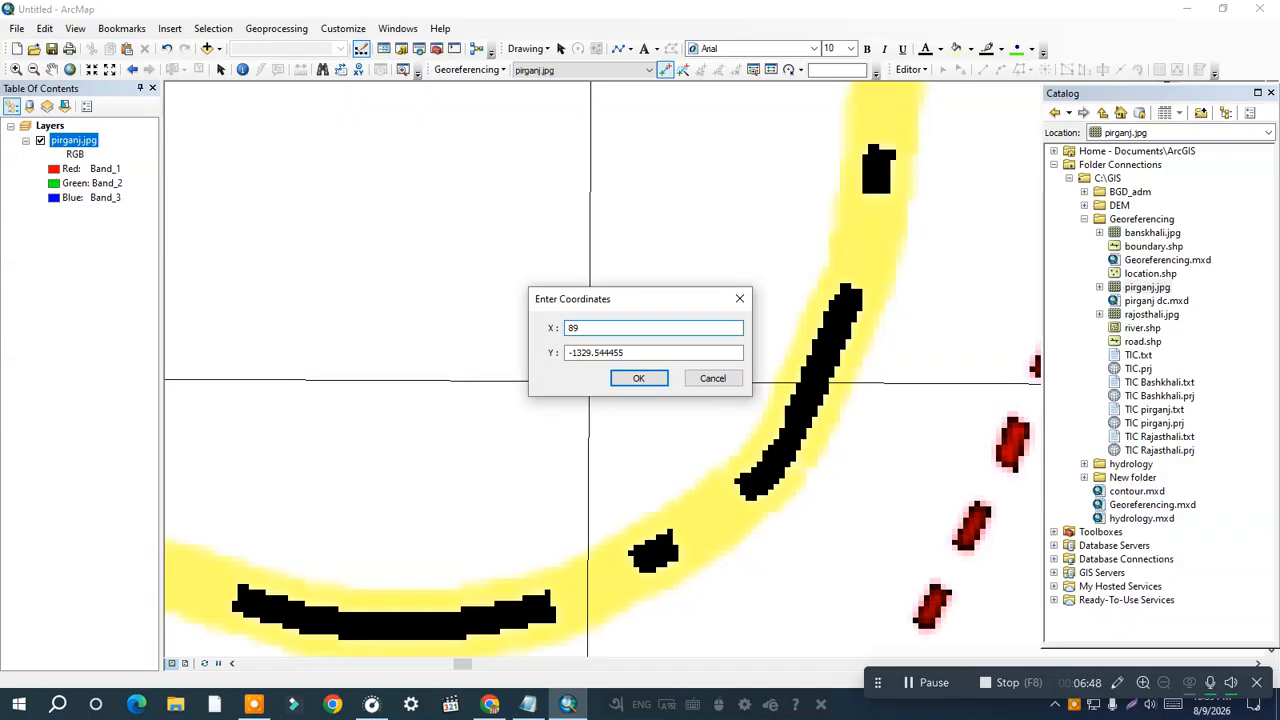
pyautogui.write('.1667')
pyautogui.doubleClick(648, 352)
pyautogui.write('-')
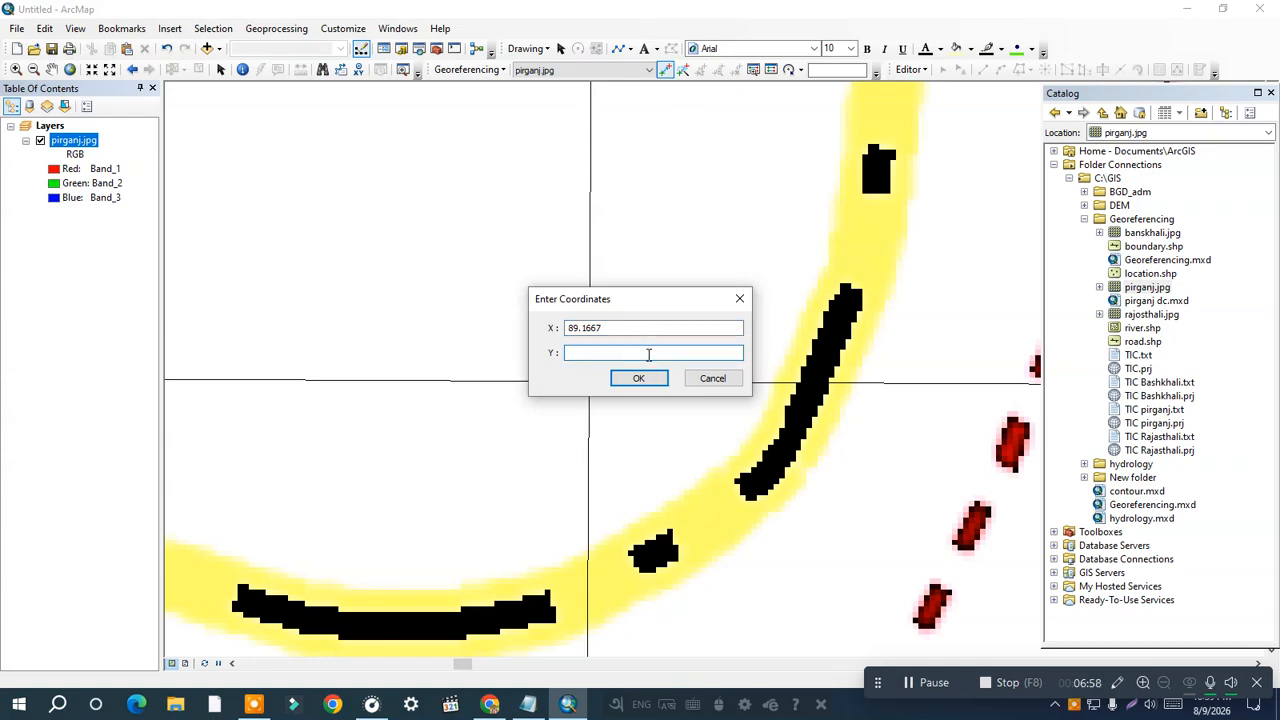
pyautogui.write('5.5')
pyautogui.click(639, 378)
# Place the second control point at the north-eastern intersection of the drawn longitude line and the 25°30'0"N line.
pyautogui.scroll(-2, 594, 386)
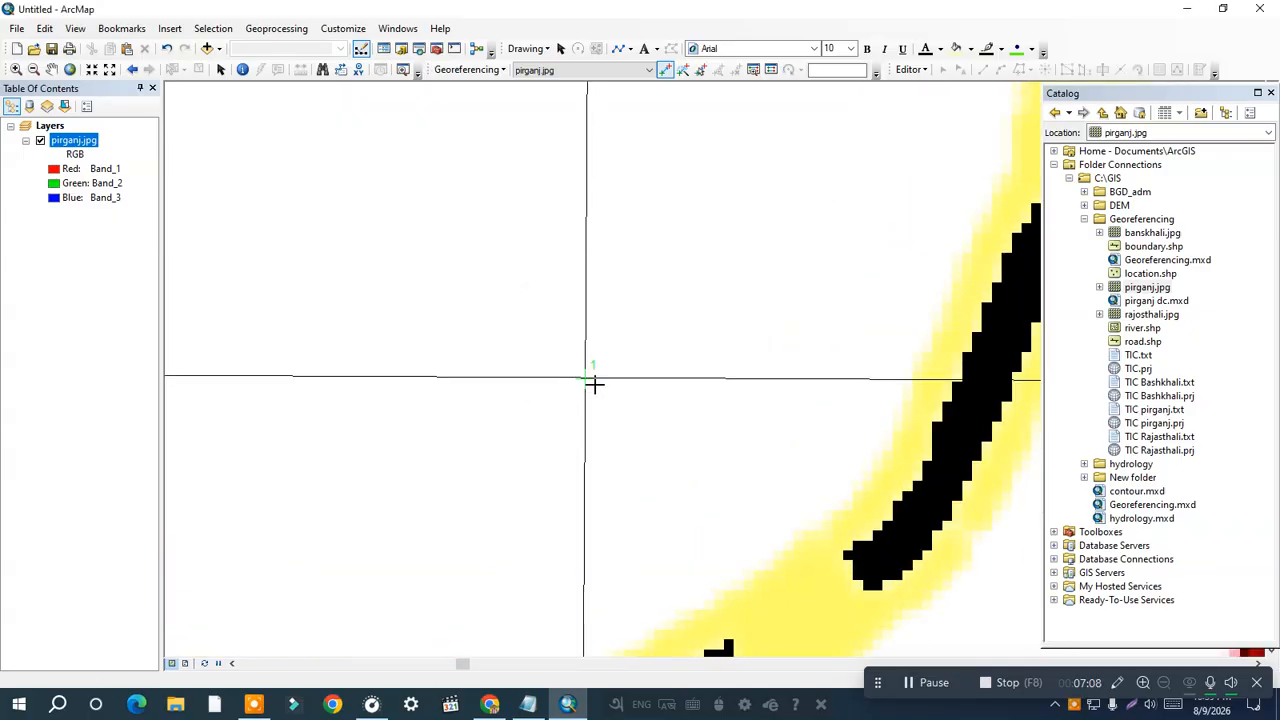
pyautogui.scroll(3, 577, 349)
pyautogui.scroll(-3, 577, 348)
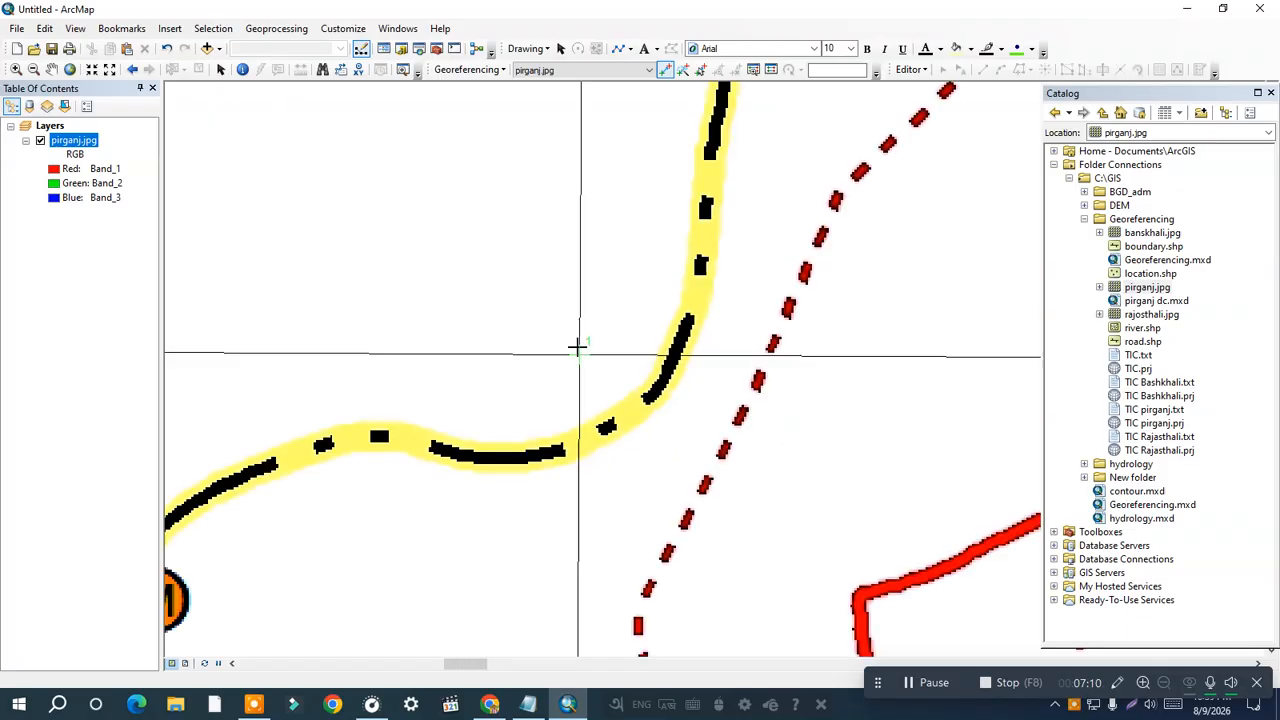
pyautogui.scroll(2, 577, 347)
pyautogui.scroll(3, 577, 347)
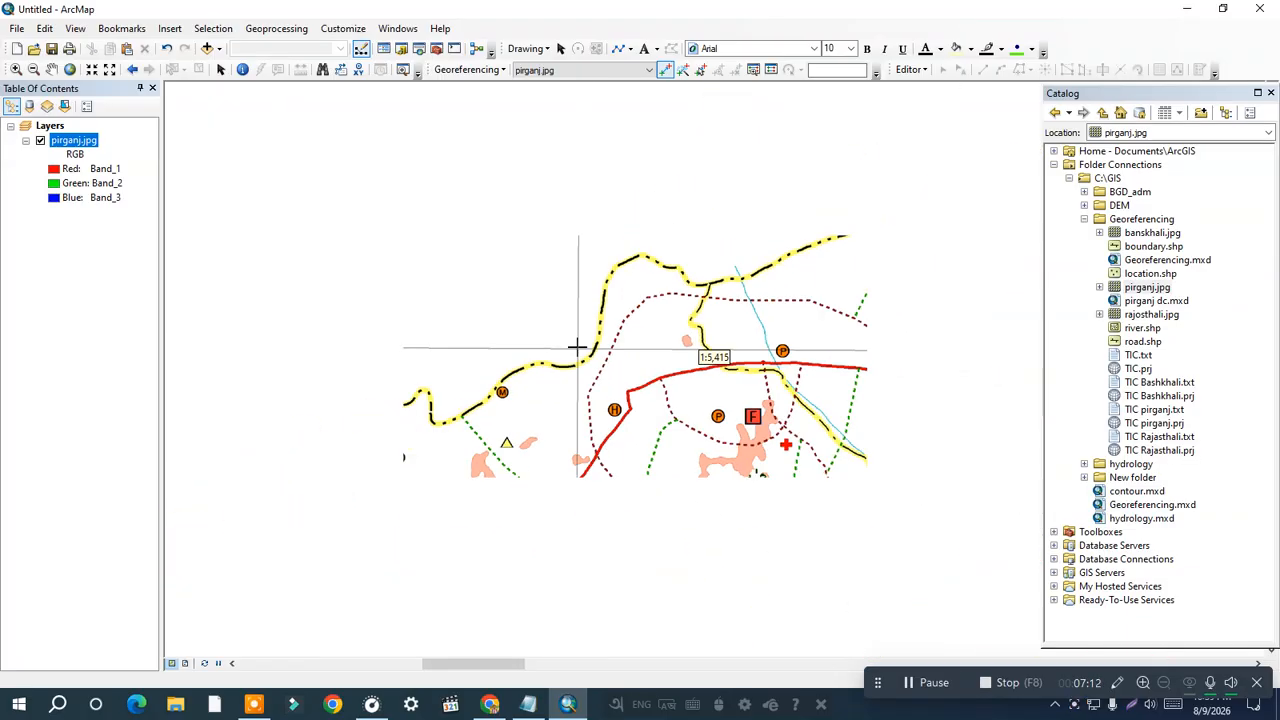
pyautogui.moveTo(902, 334); pyautogui.dragTo(466, 302)
pyautogui.moveTo(956, 342); pyautogui.dragTo(525, 346)
pyautogui.moveTo(880, 345); pyautogui.dragTo(490, 305)
pyautogui.moveTo(938, 312); pyautogui.dragTo(472, 306)
pyautogui.moveTo(745, 314); pyautogui.dragTo(729, 387)
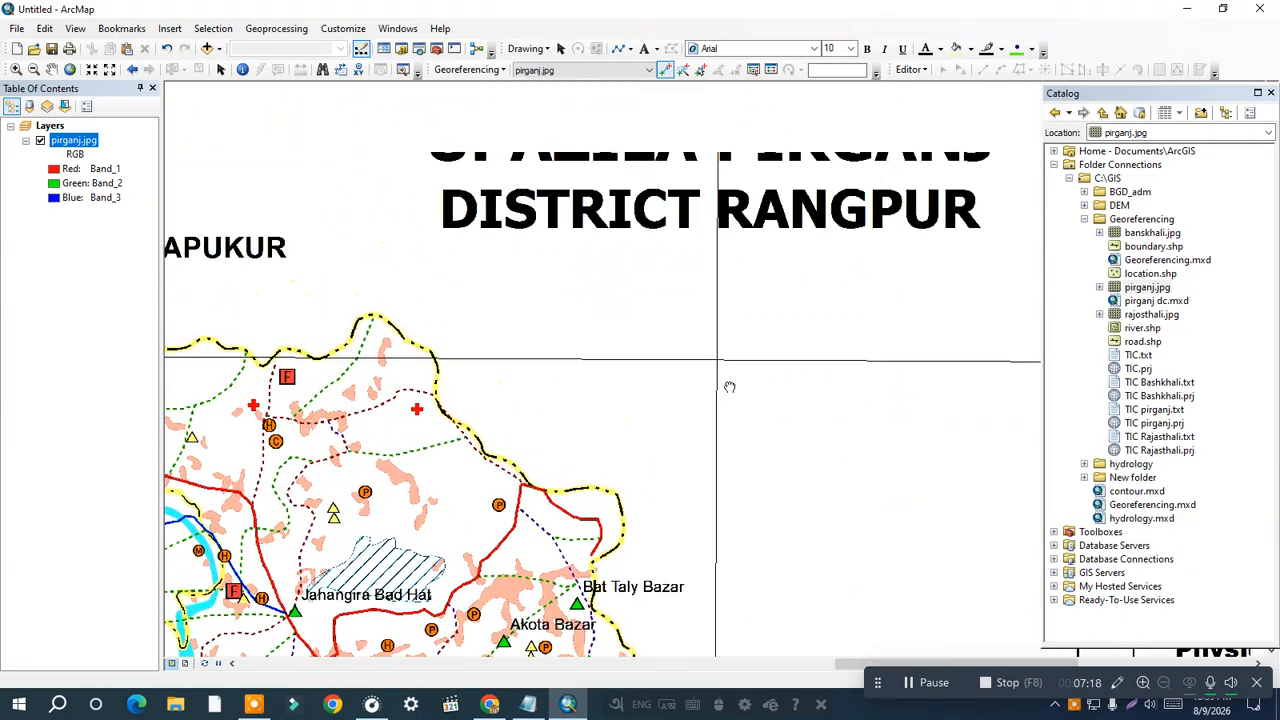
pyautogui.scroll(4, 715, 362)
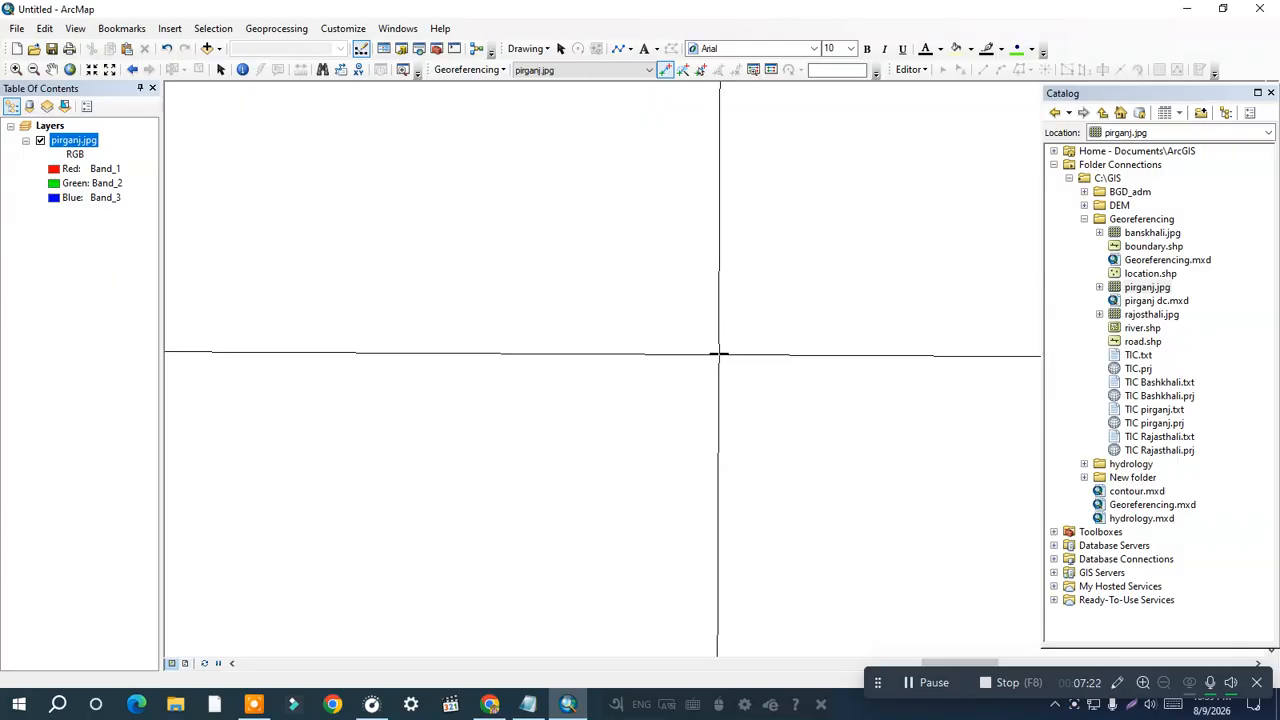
pyautogui.click(719, 353)
# Assign the second control point the map coordinates X 89.4167 and Y 25.5.
pyautogui.rightClick(773, 305)
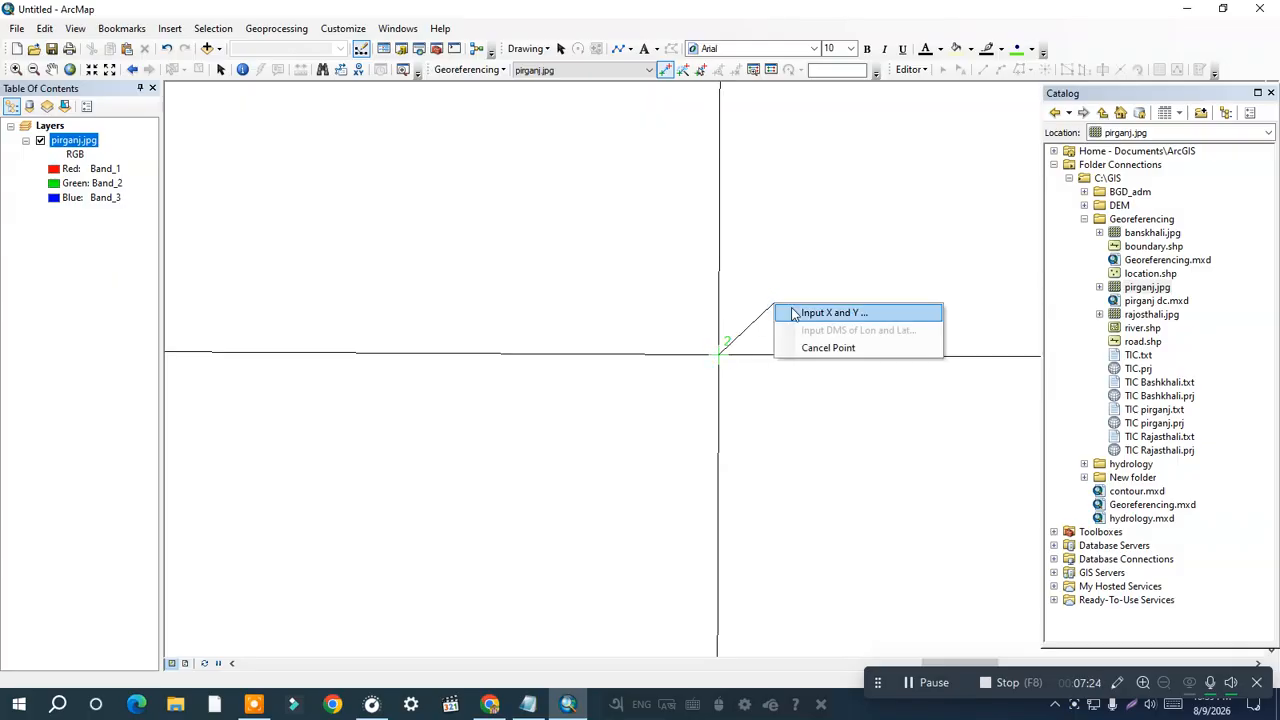
pyautogui.click(820, 314)
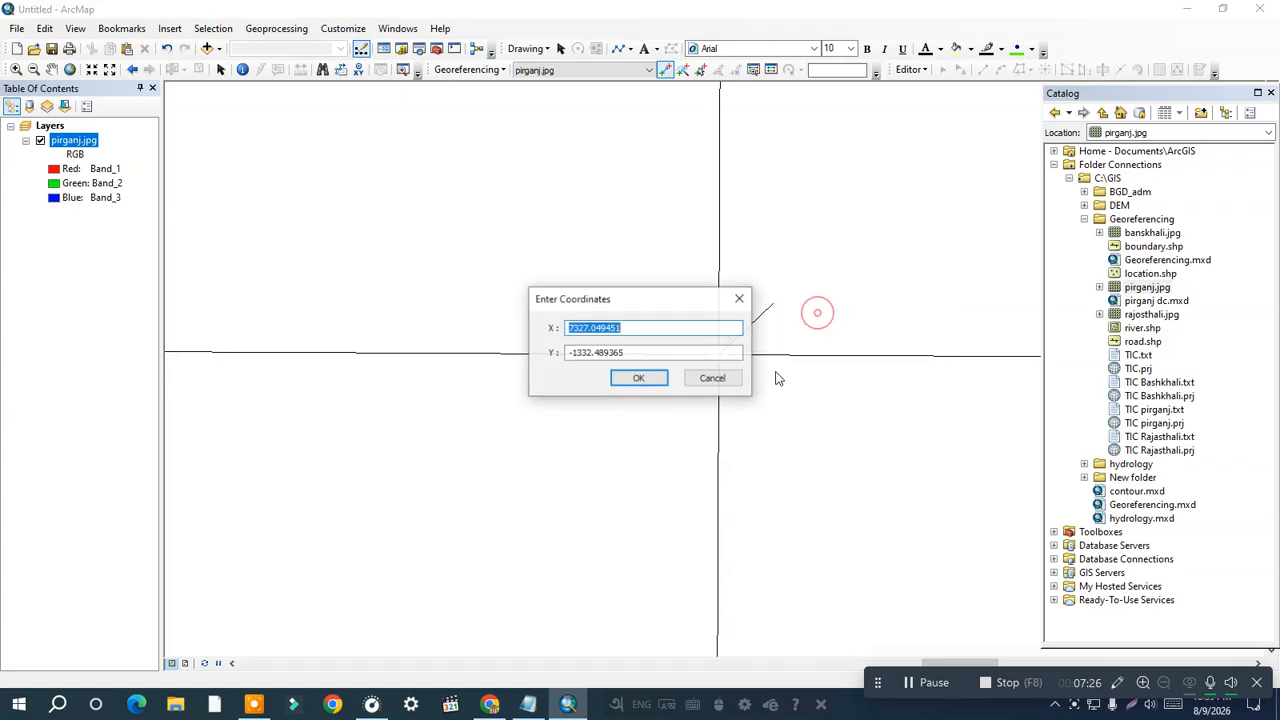
pyautogui.press('BackSpace')
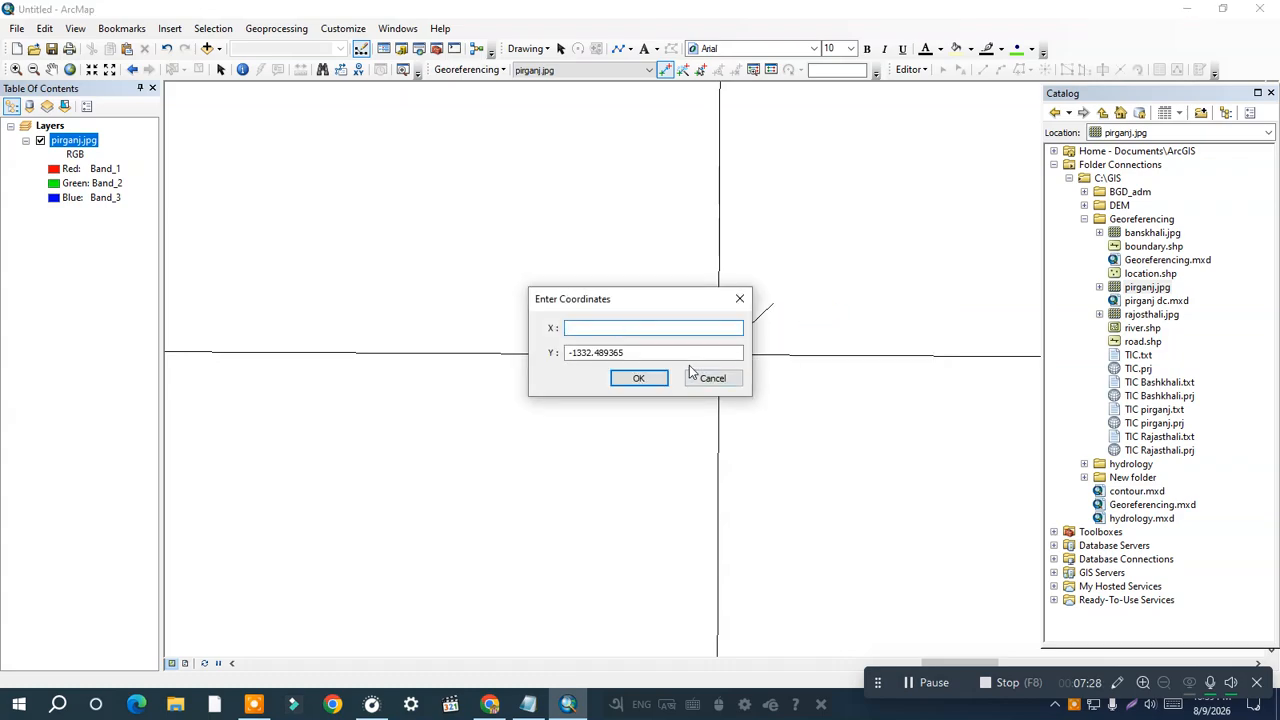
pyautogui.write('89.')
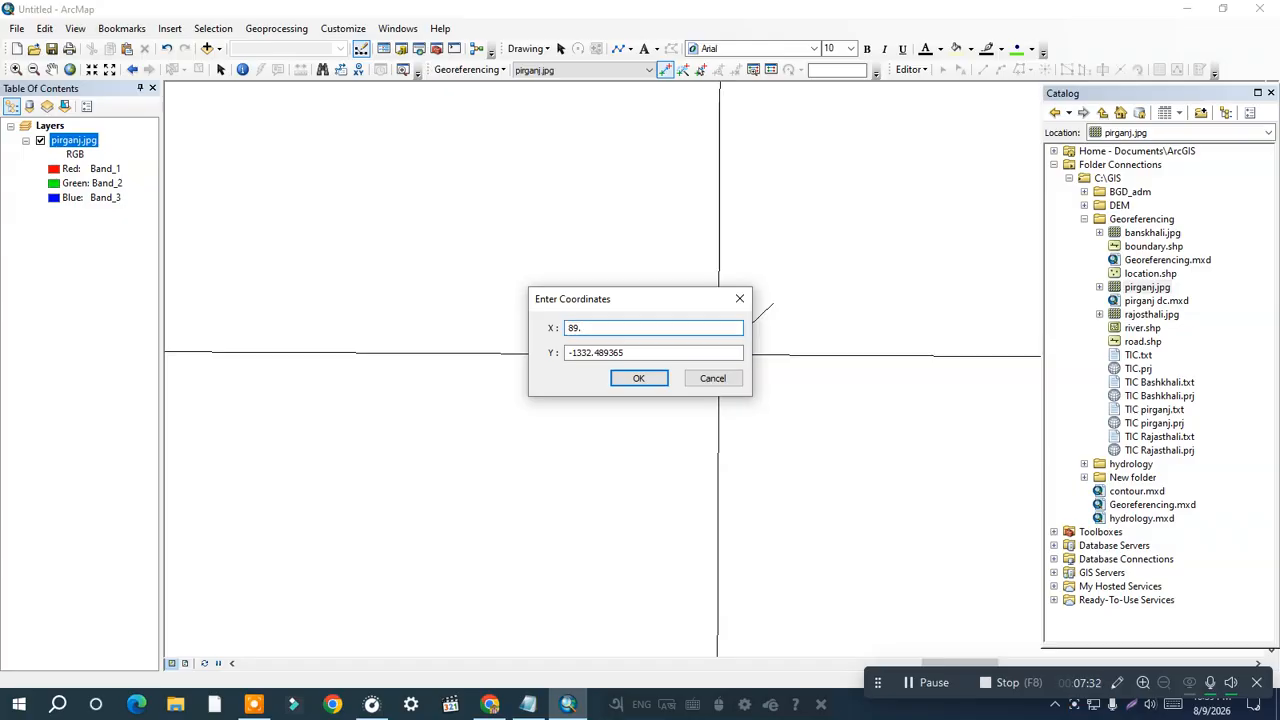
pyautogui.write('4167')
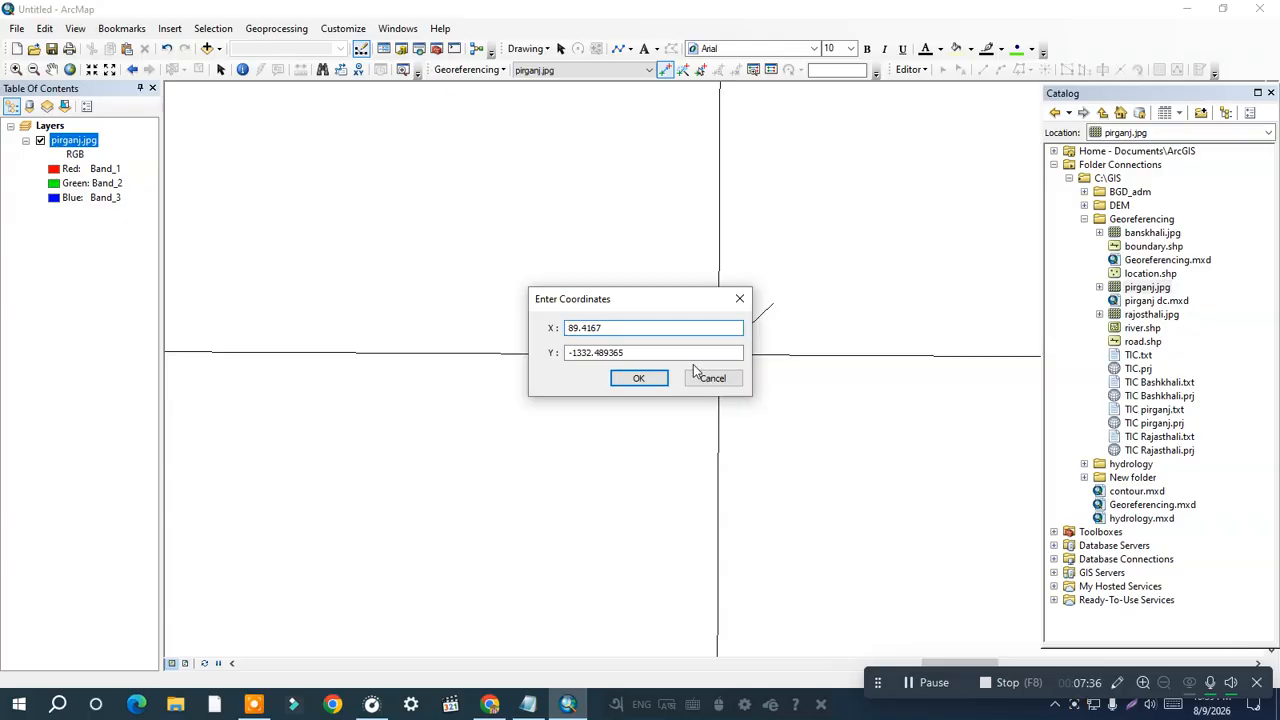
pyautogui.doubleClick(645, 351)
pyautogui.press('BackSpace')
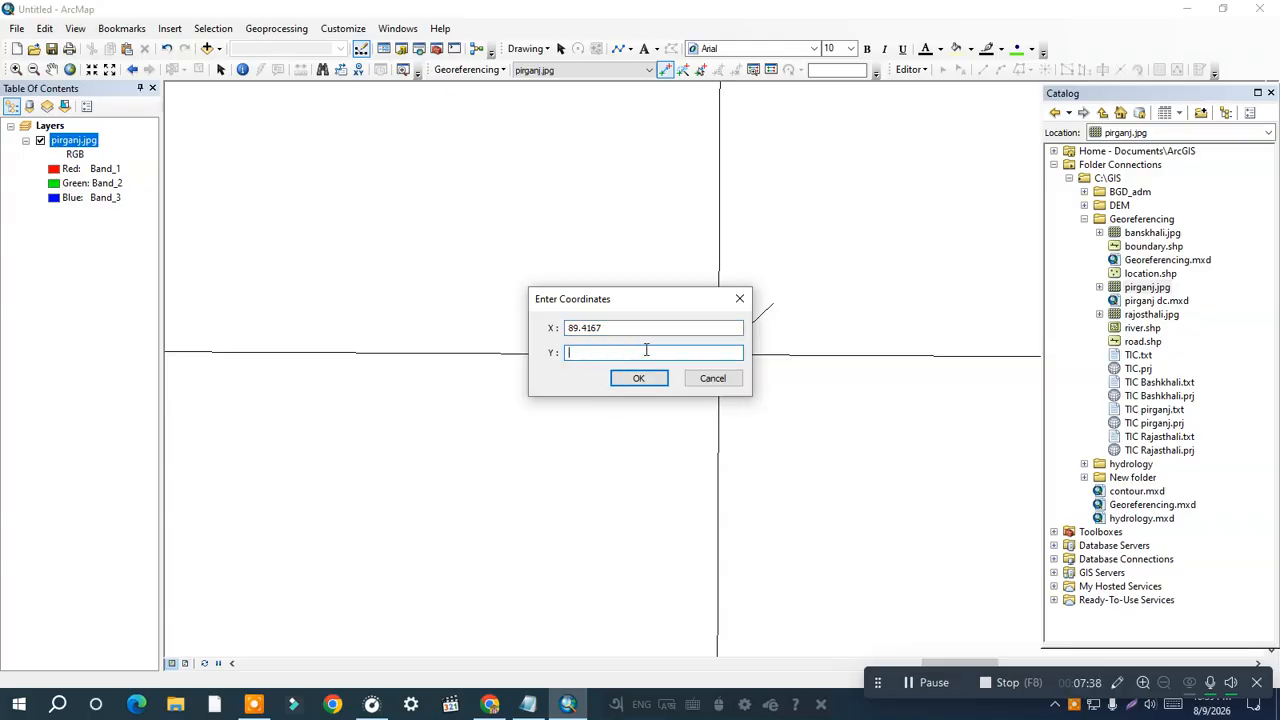
pyautogui.write('25.5')
pyautogui.click(638, 379)
# Place the third control point at the south-western intersection of the drawn longitude and latitude lines.
pyautogui.scroll(3, 742, 426)
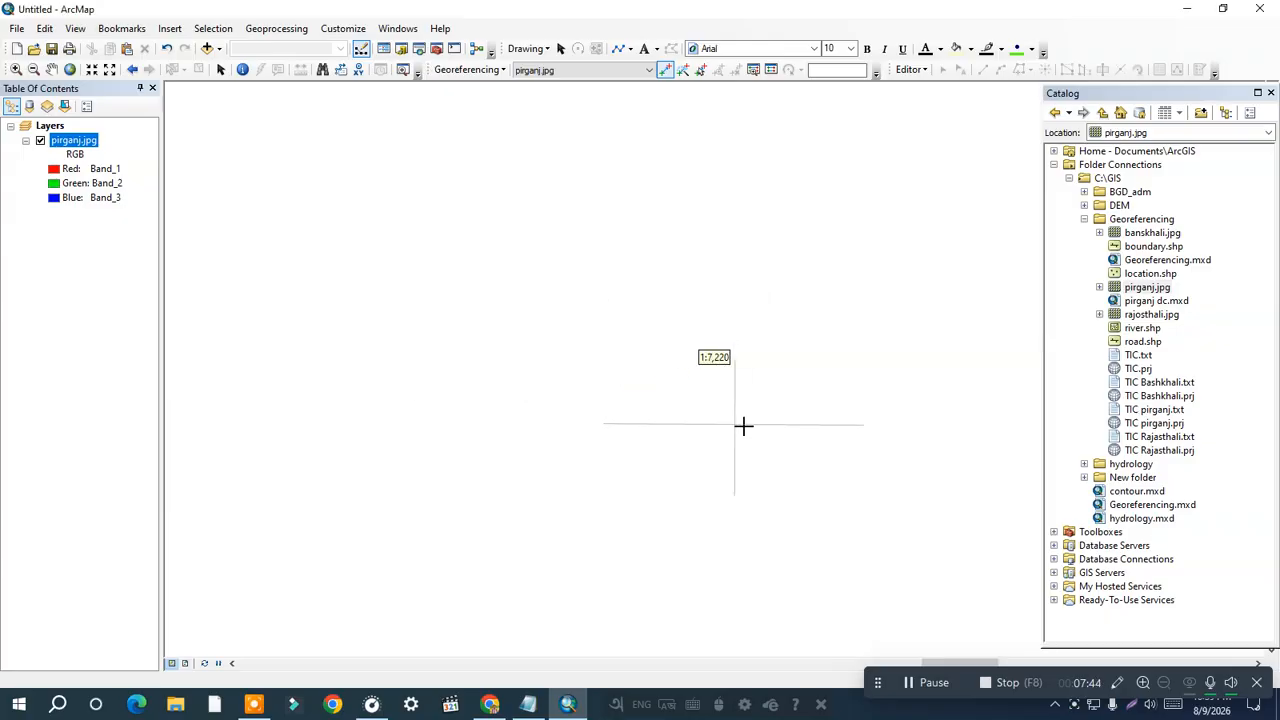
pyautogui.scroll(3, 229, 199)
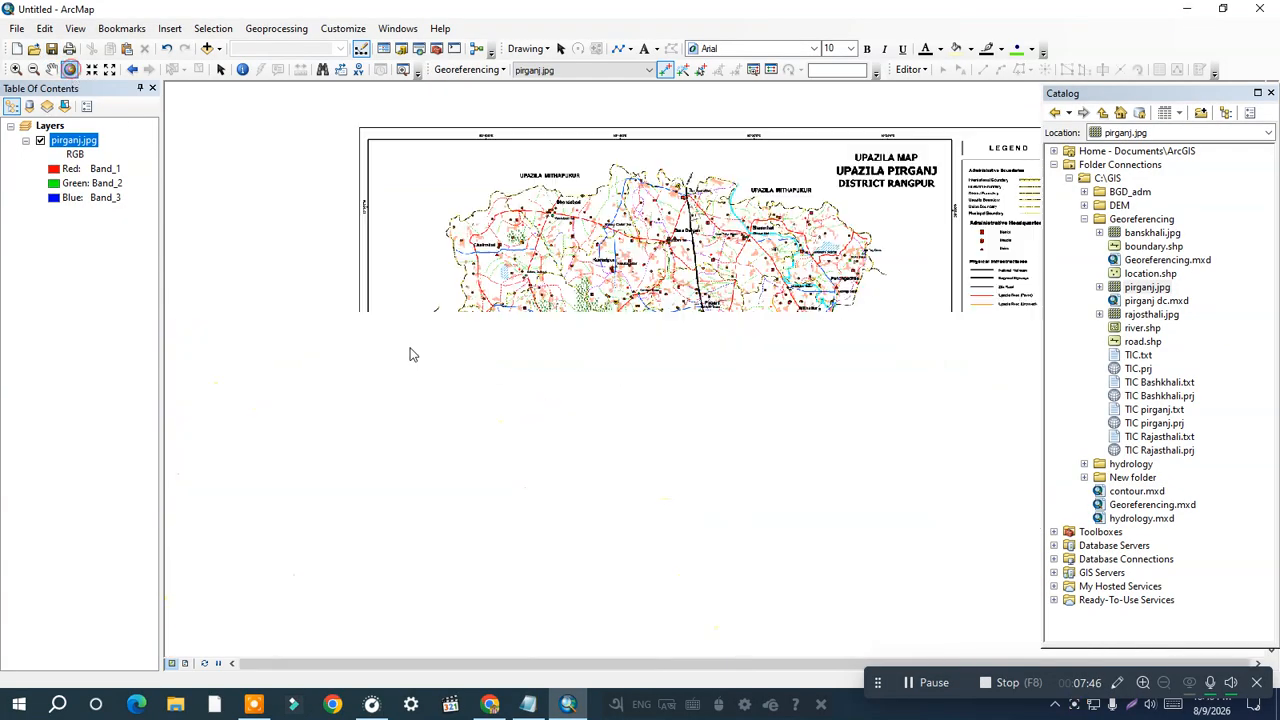
pyautogui.scroll(-6, 486, 537)
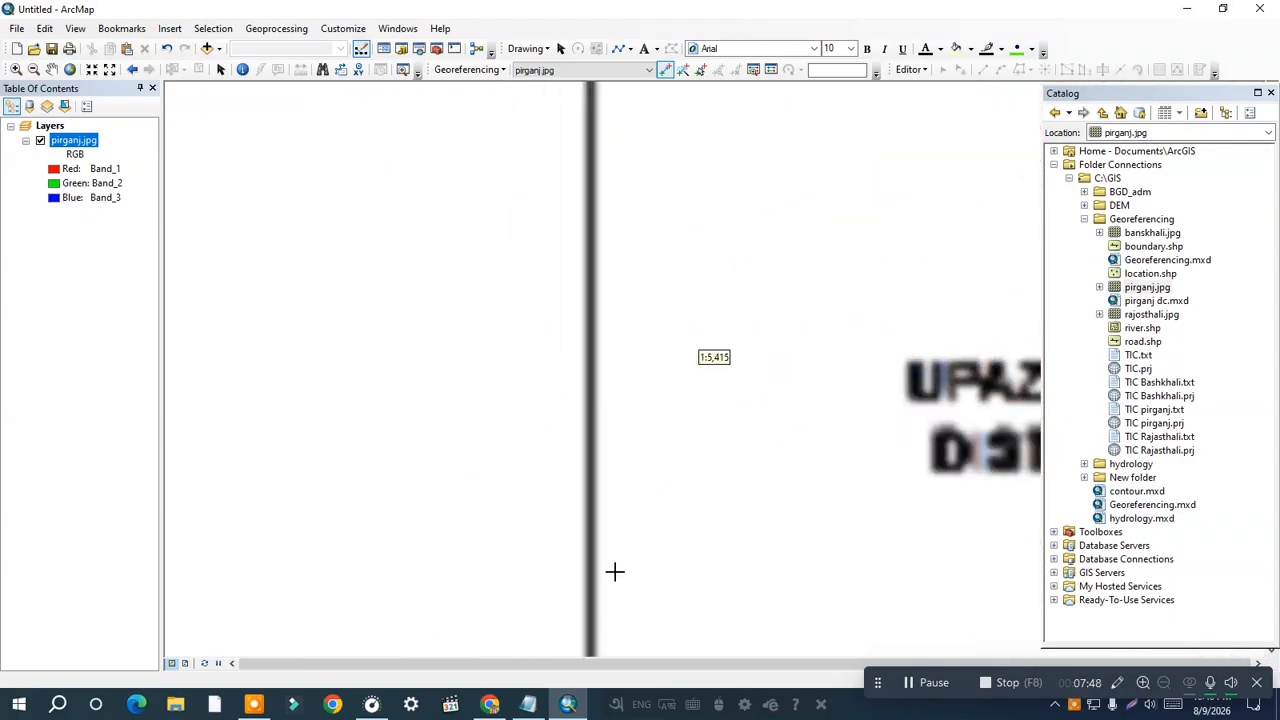
pyautogui.moveTo(664, 566); pyautogui.dragTo(573, 264)
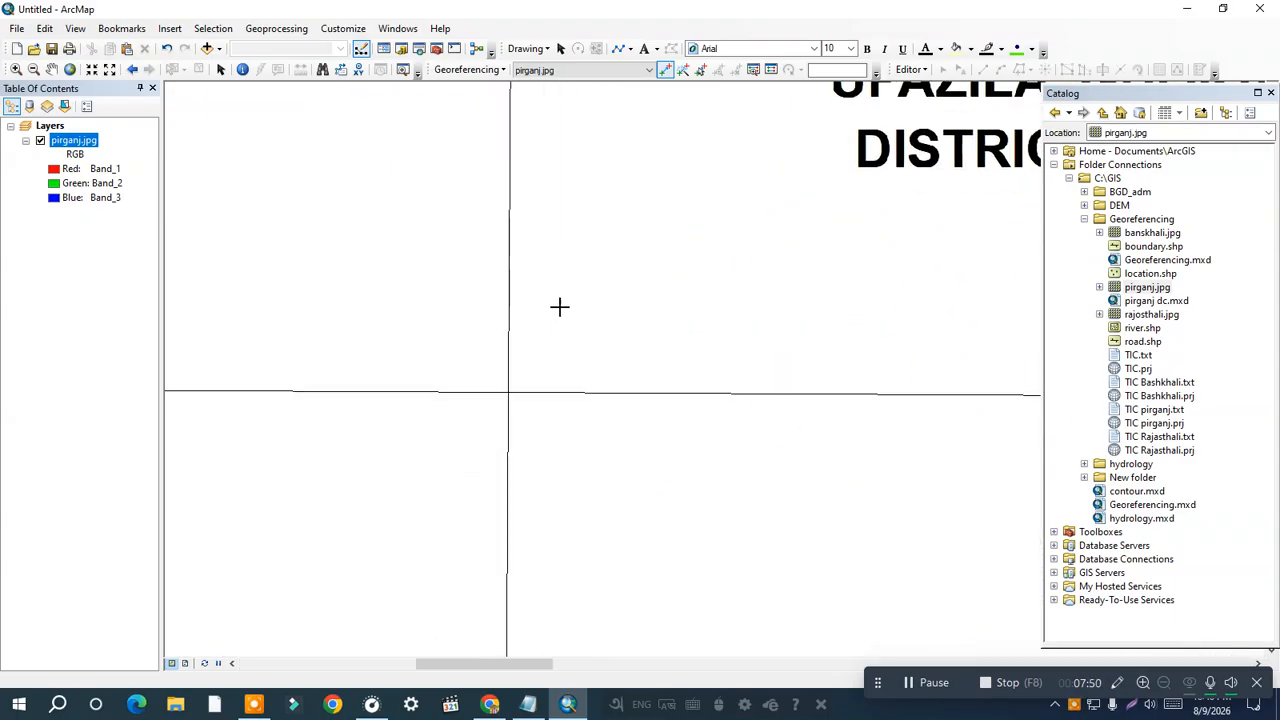
pyautogui.scroll(-2, 513, 389)
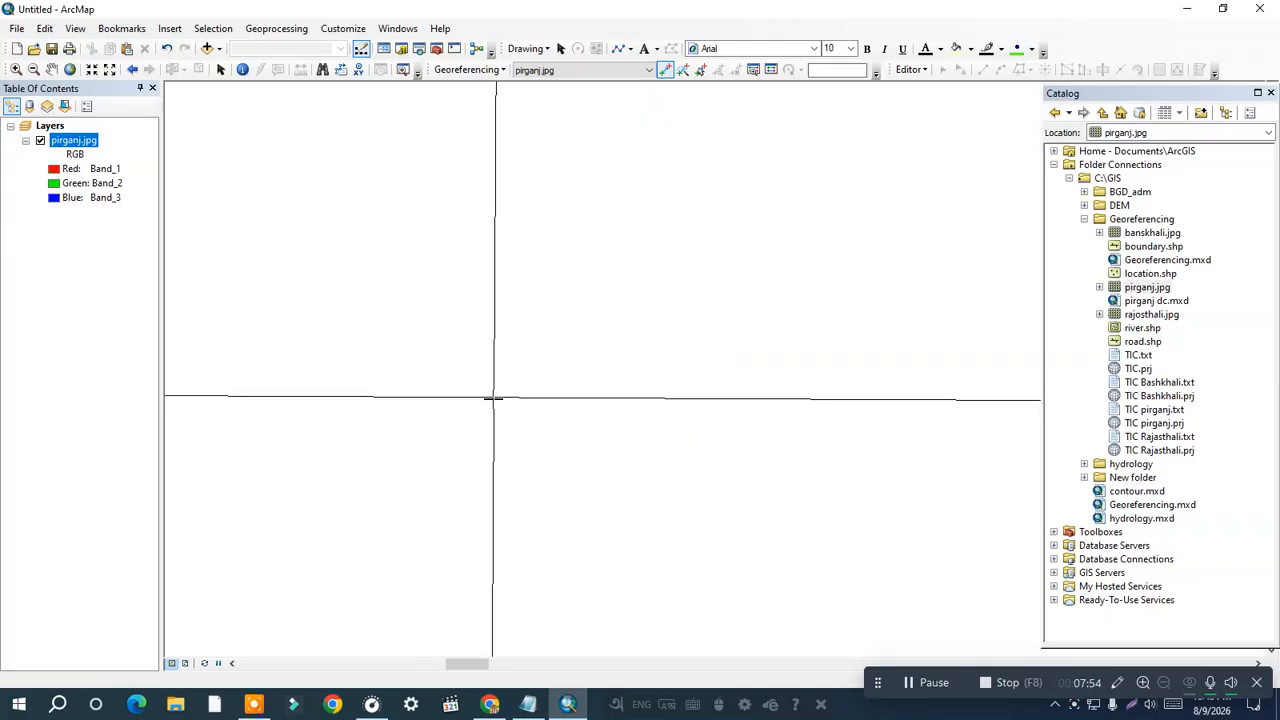
pyautogui.click(493, 397)
# Assign the third control point the map coordinates X 89.1667 and Y 25.3333.
pyautogui.rightClick(581, 314)
pyautogui.click(635, 325)
pyautogui.press('BackSpace')
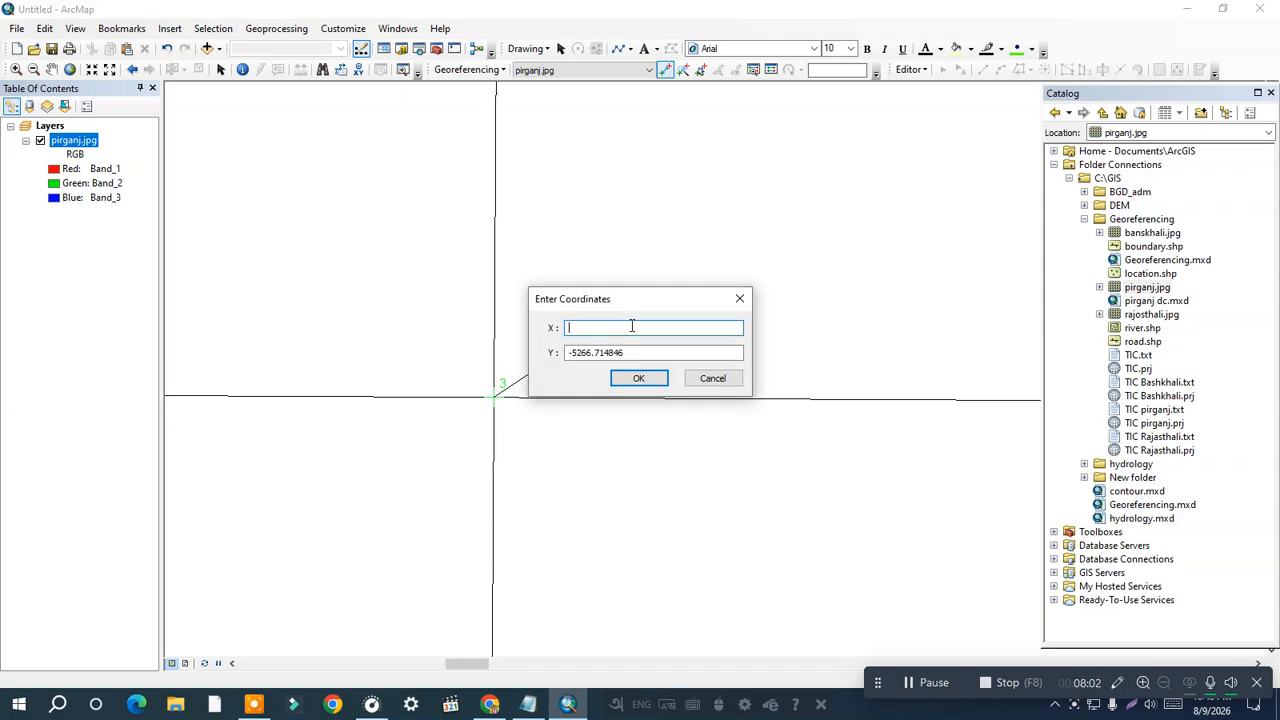
pyautogui.write('89.1667')
pyautogui.doubleClick(633, 352)
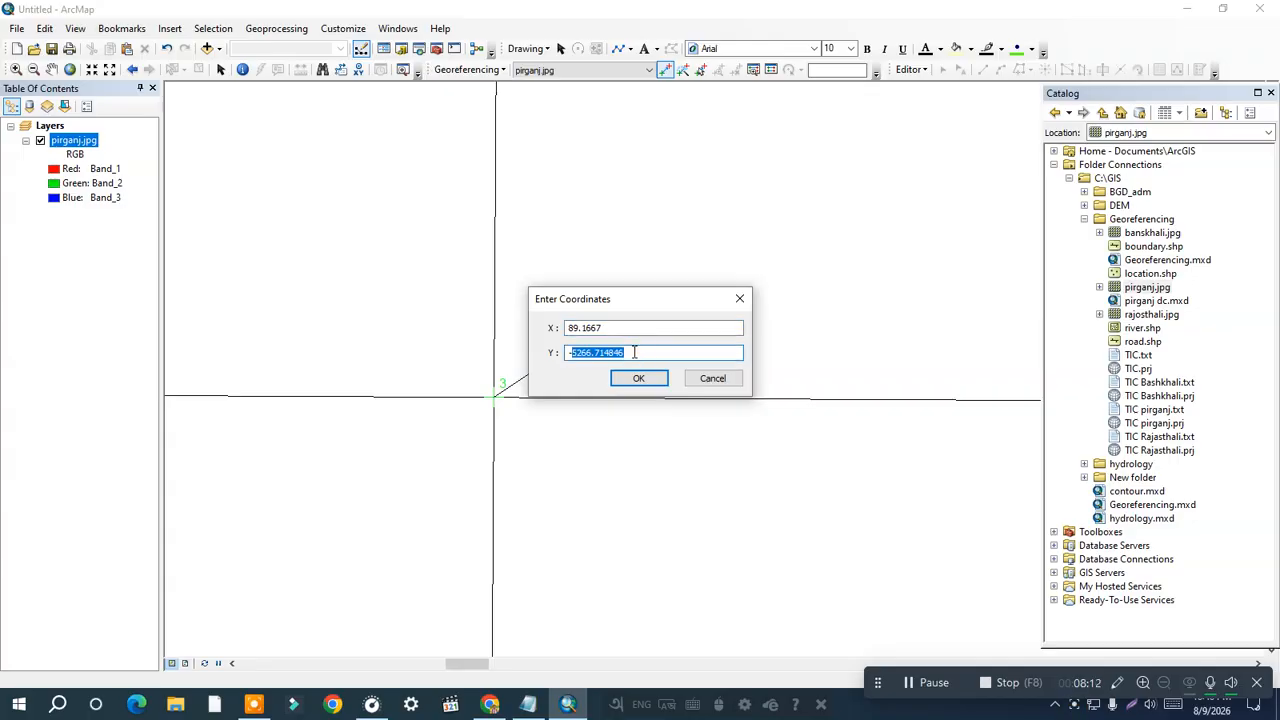
pyautogui.press('BackSpace')
pyautogui.write('25')
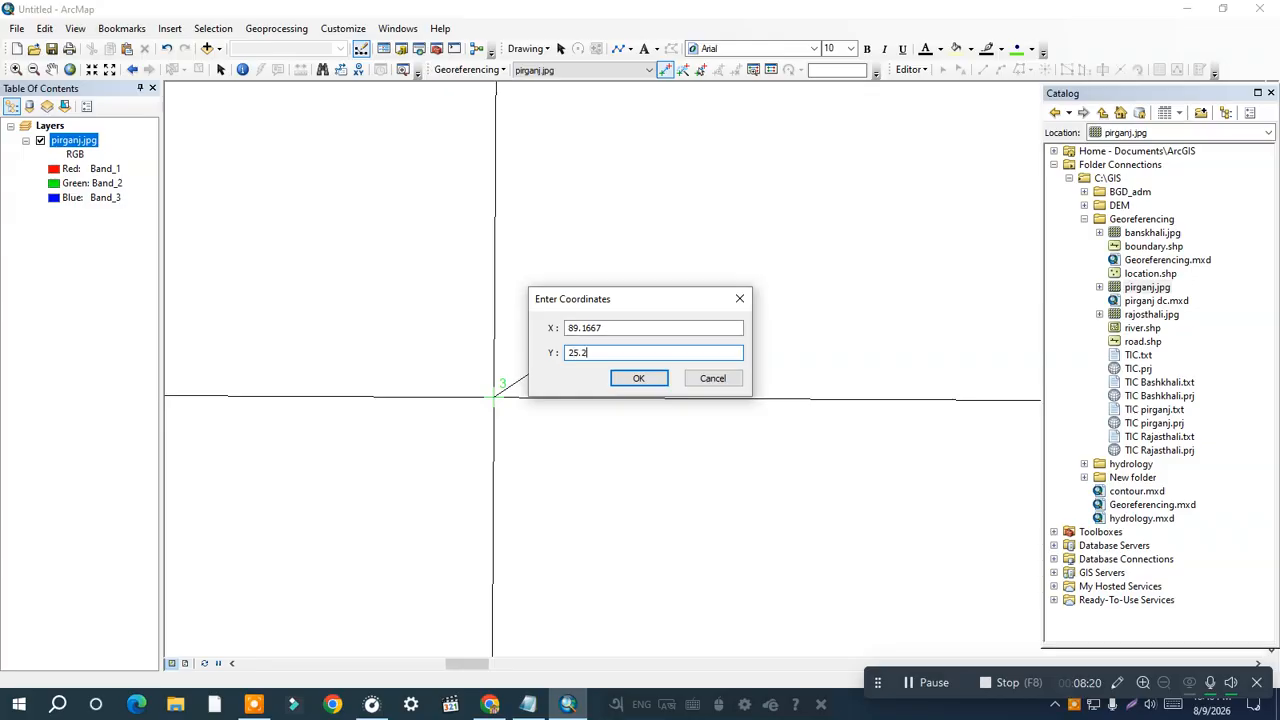
pyautogui.write('.3333')
pyautogui.click(640, 378)
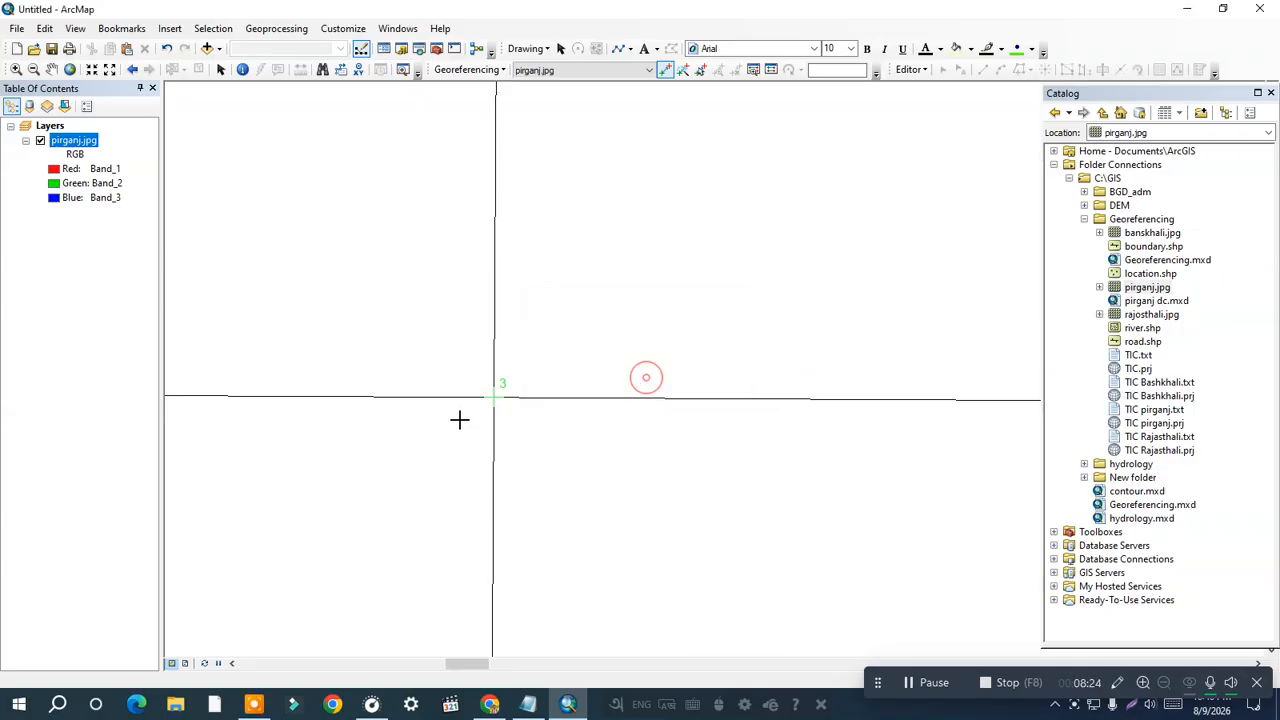
# Place the fourth control point at the south-eastern intersection of the drawn longitude and latitude lines.
pyautogui.scroll(4, 512, 400)
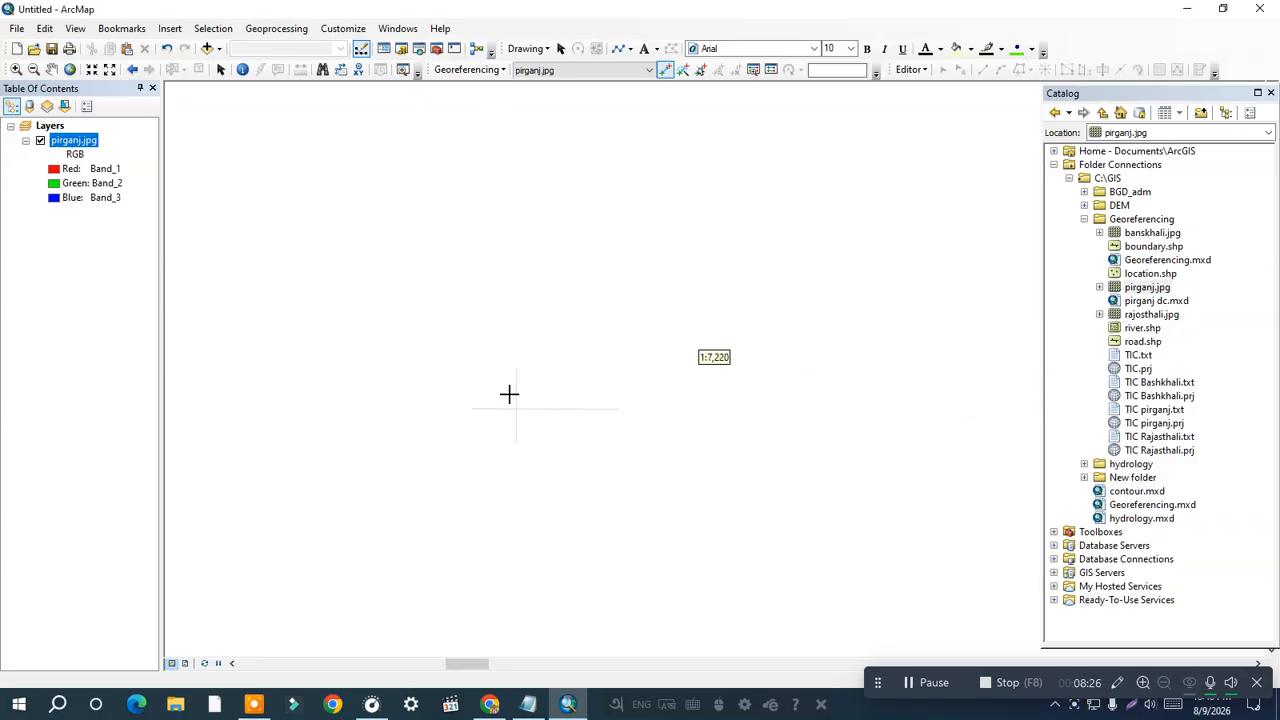
pyautogui.scroll(3, 632, 407)
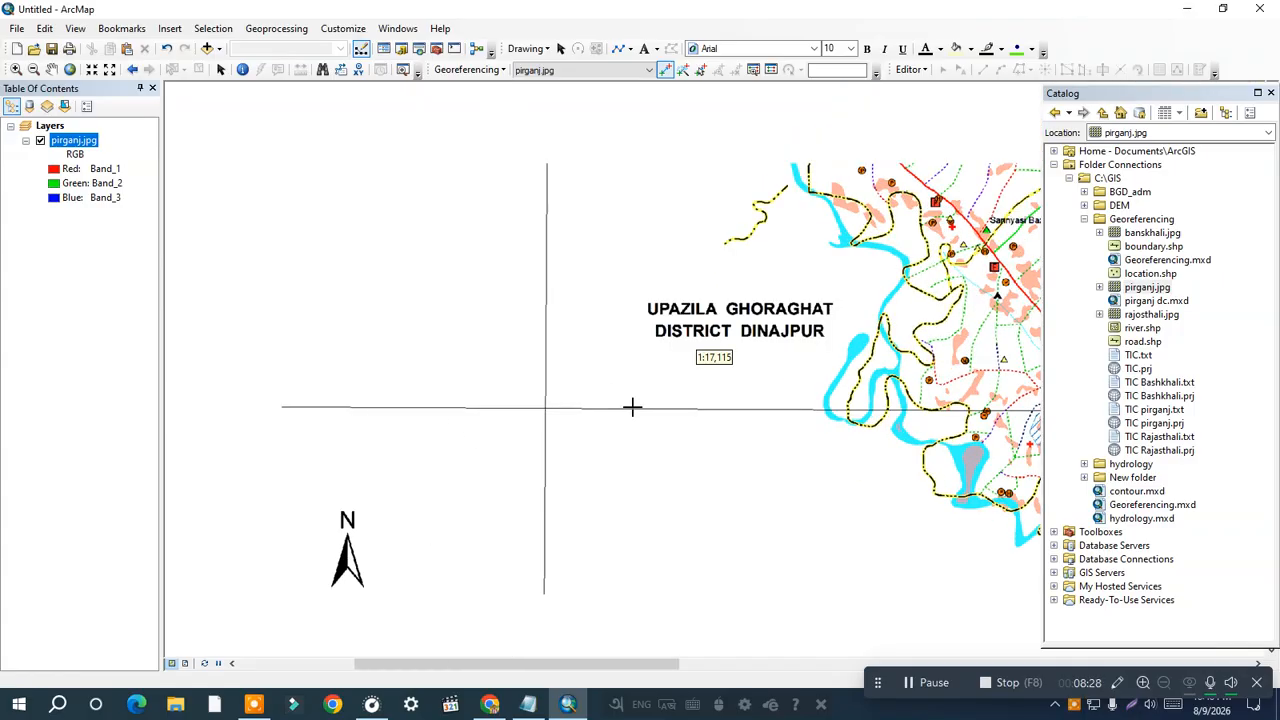
pyautogui.scroll(5, 632, 407)
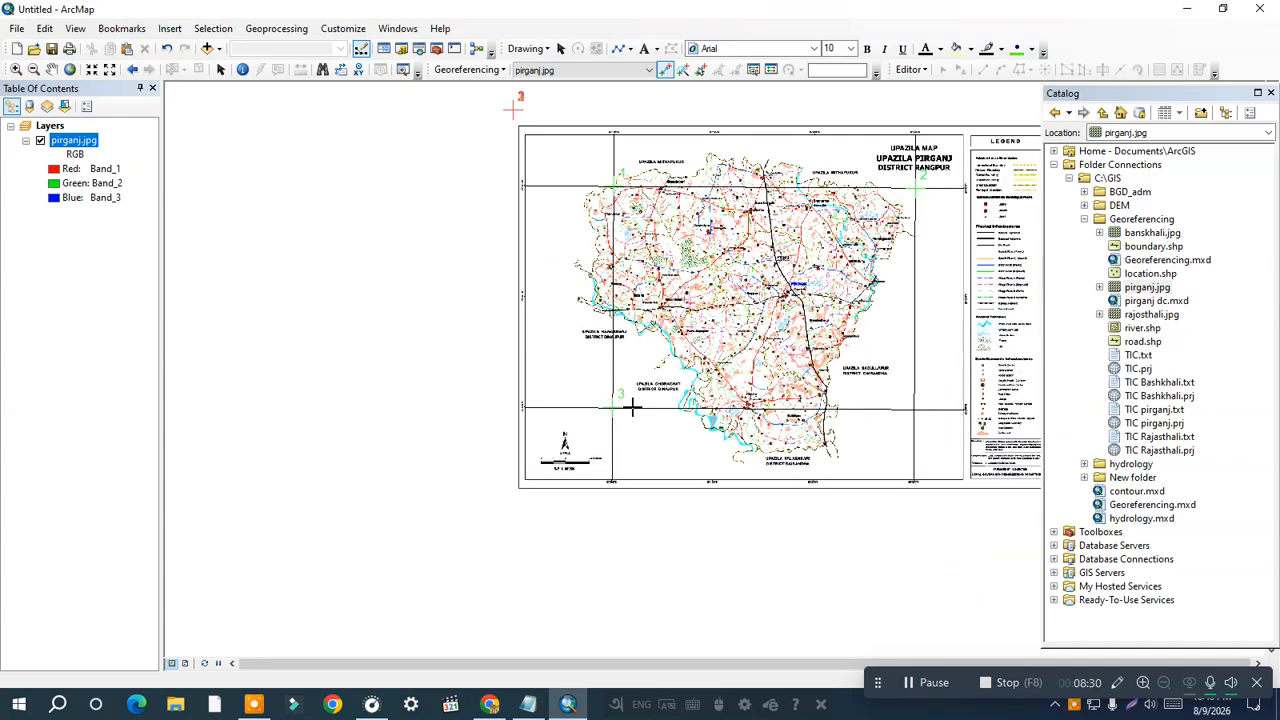
pyautogui.scroll(-4, 877, 392)
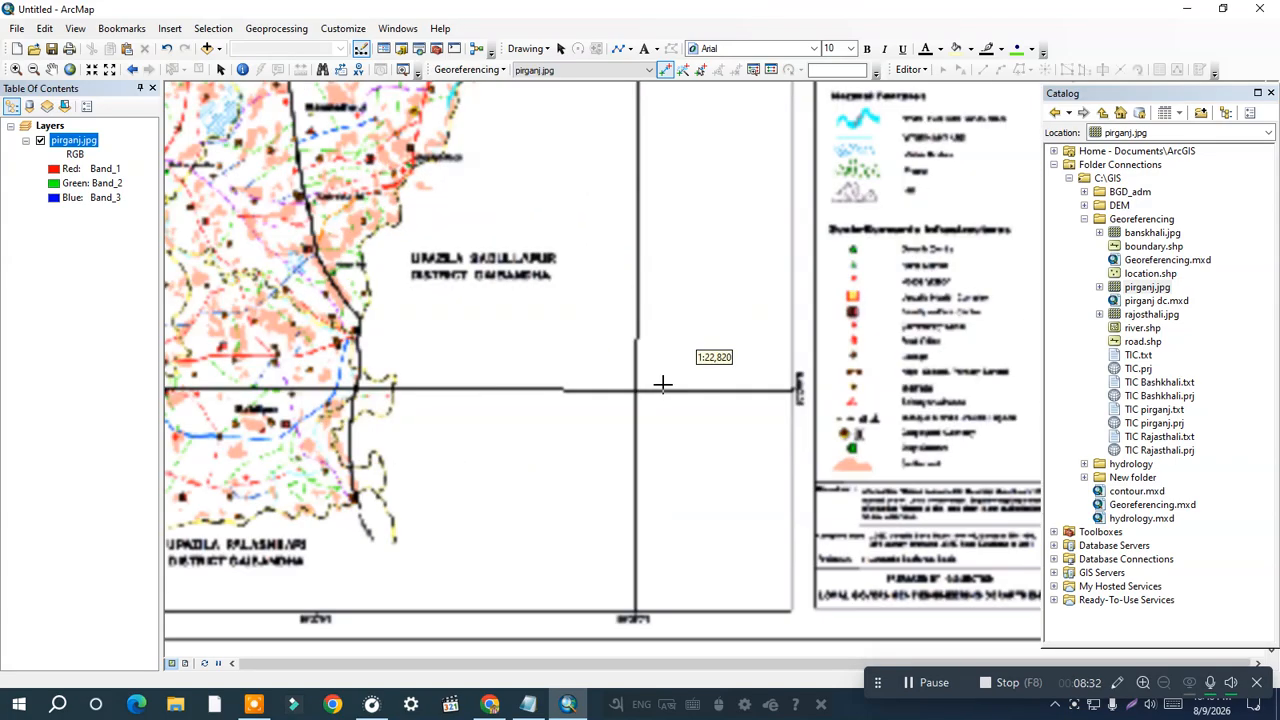
pyautogui.scroll(-3, 672, 383)
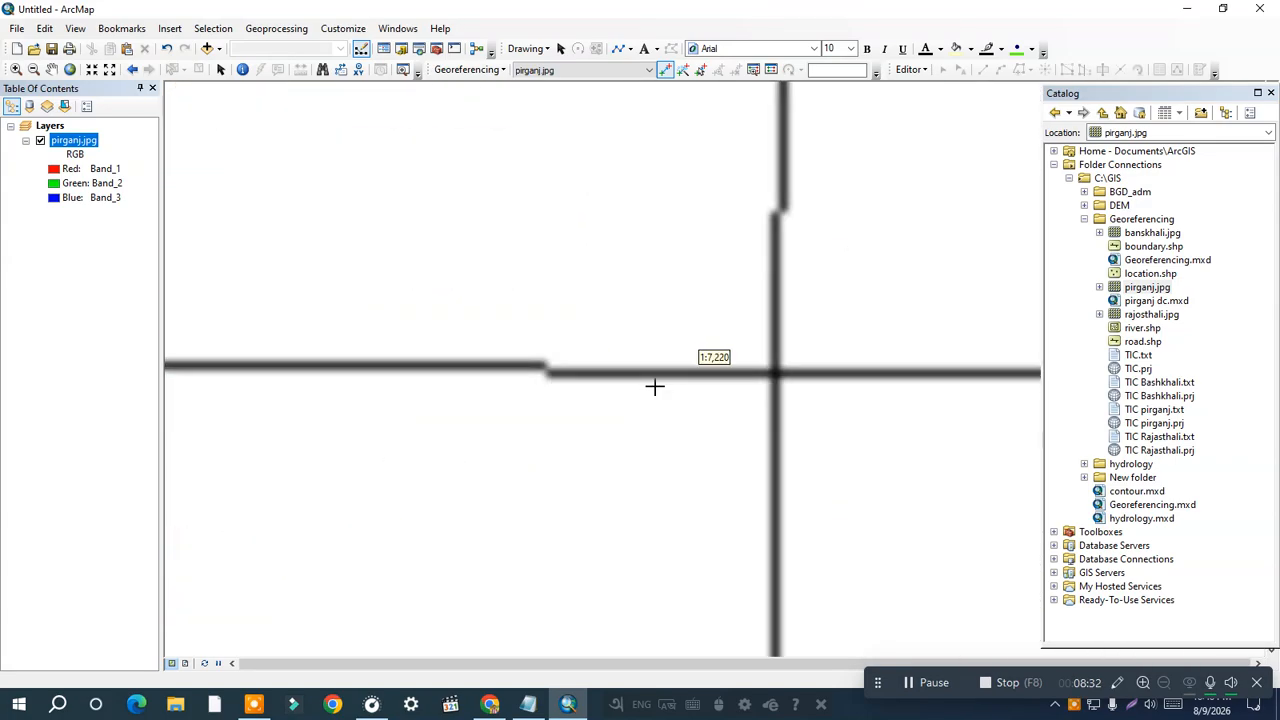
pyautogui.click(788, 364)
# Assign the fourth control point the map coordinates X 89.4167 and Y 25.3333.
pyautogui.rightClick(834, 323)
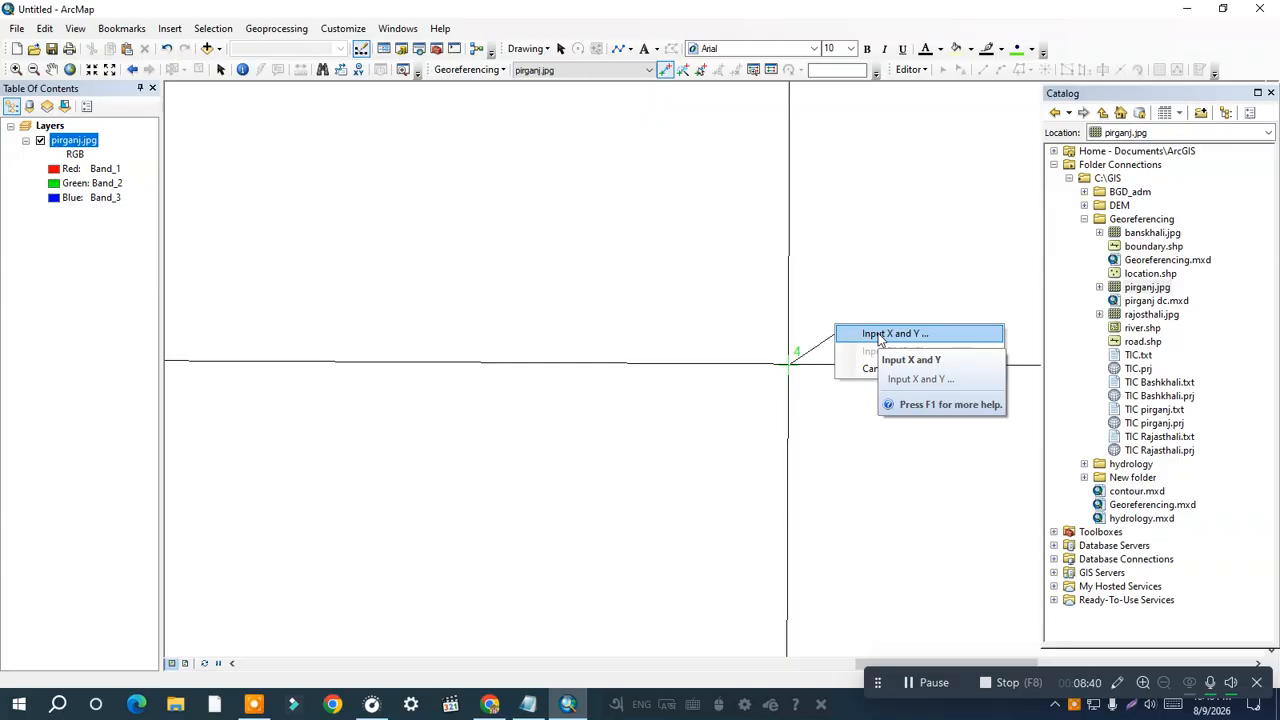
pyautogui.click(878, 336)
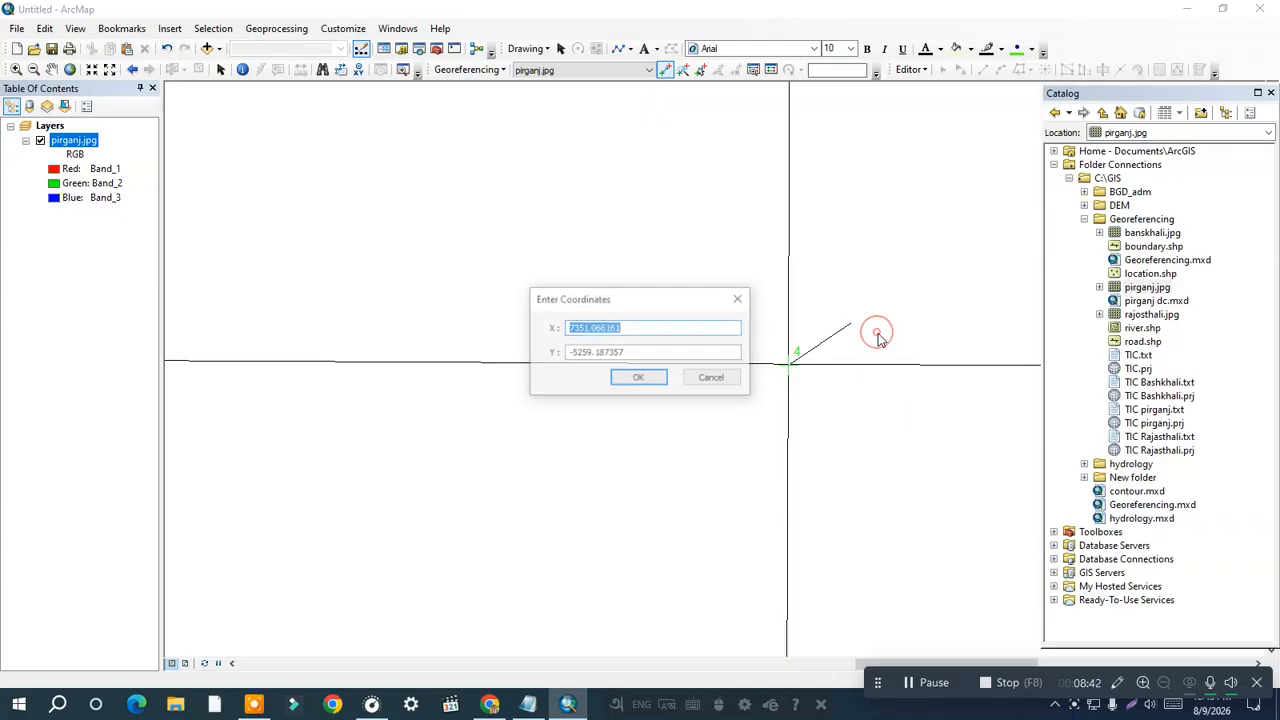
pyautogui.press('BackSpace')
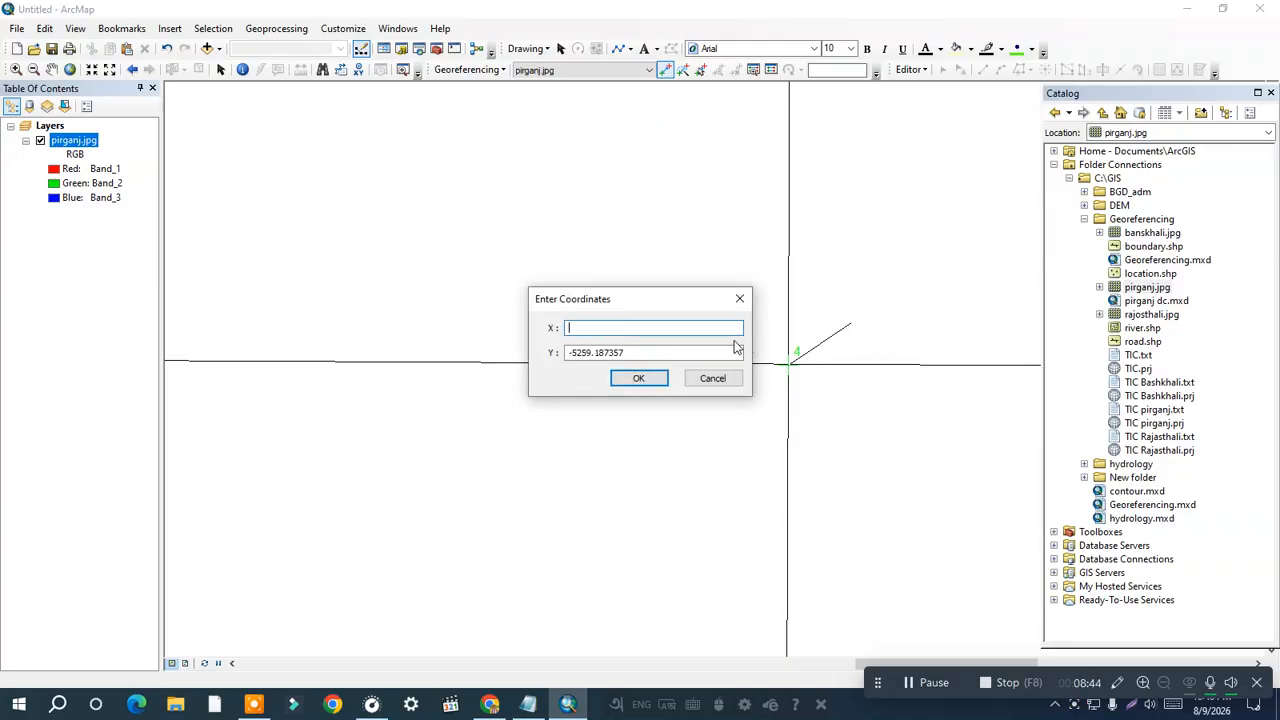
pyautogui.write('89.4167')
pyautogui.doubleClick(640, 352)
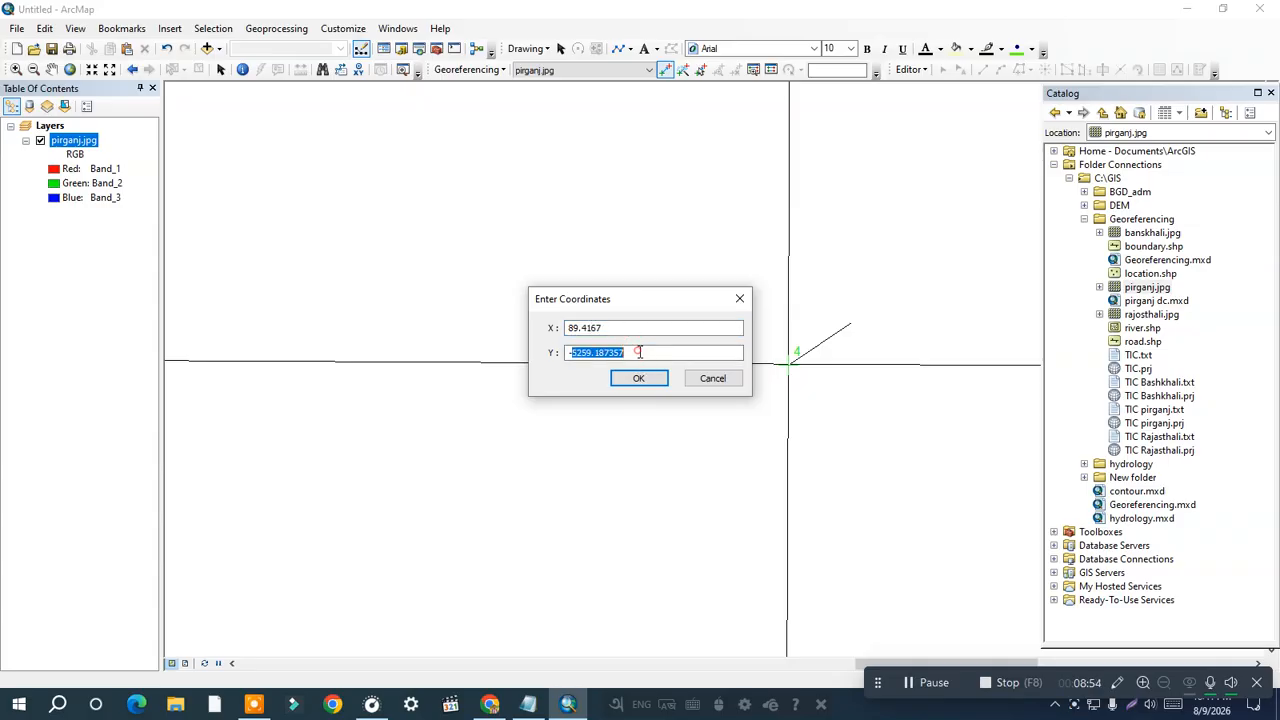
pyautogui.press('BackSpace')
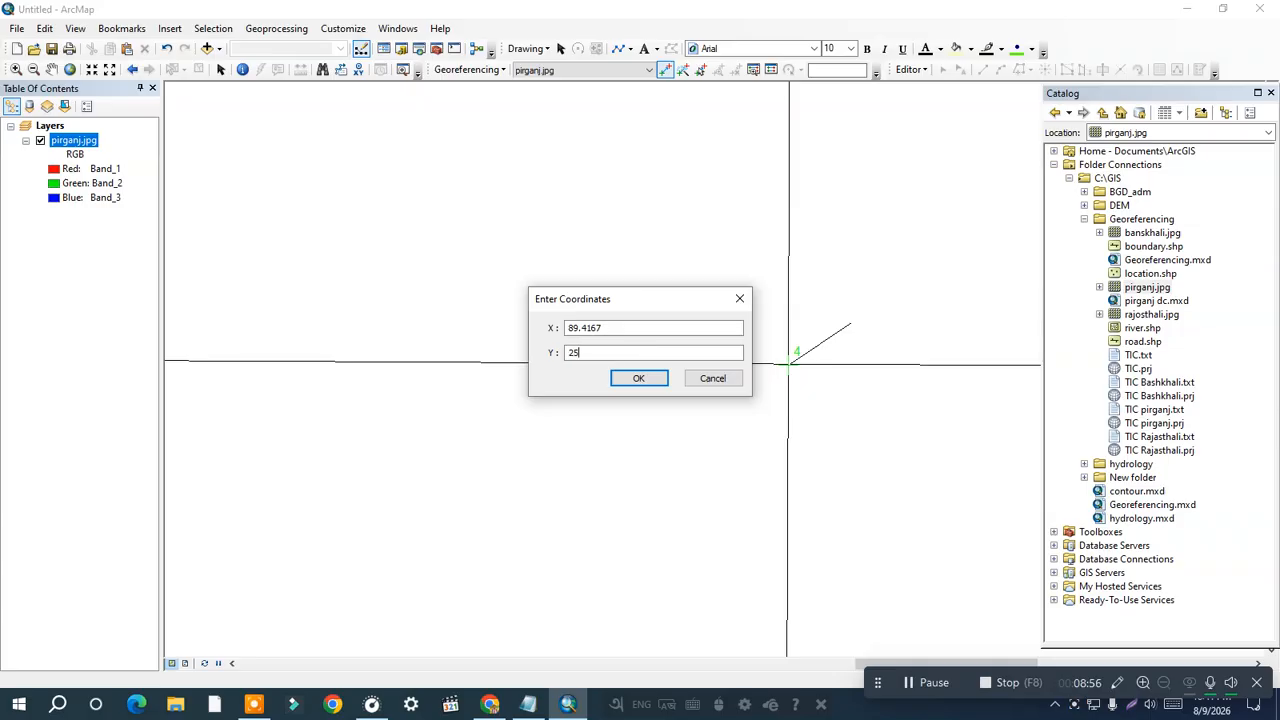
pyautogui.write('25.3333')
pyautogui.click(638, 378)
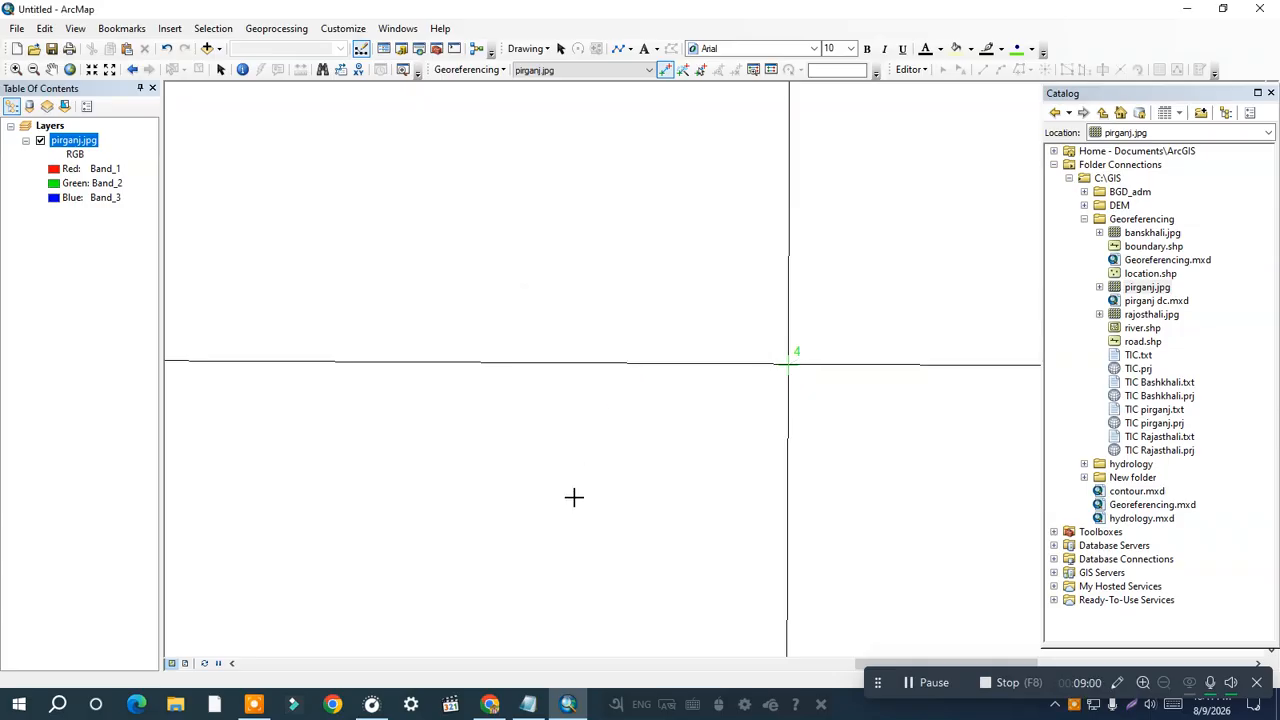
# Turn on Auto Adjust for the georeferencing of pirganj.jpg and show the adjusted map at full extent.
pyautogui.click(70, 69)
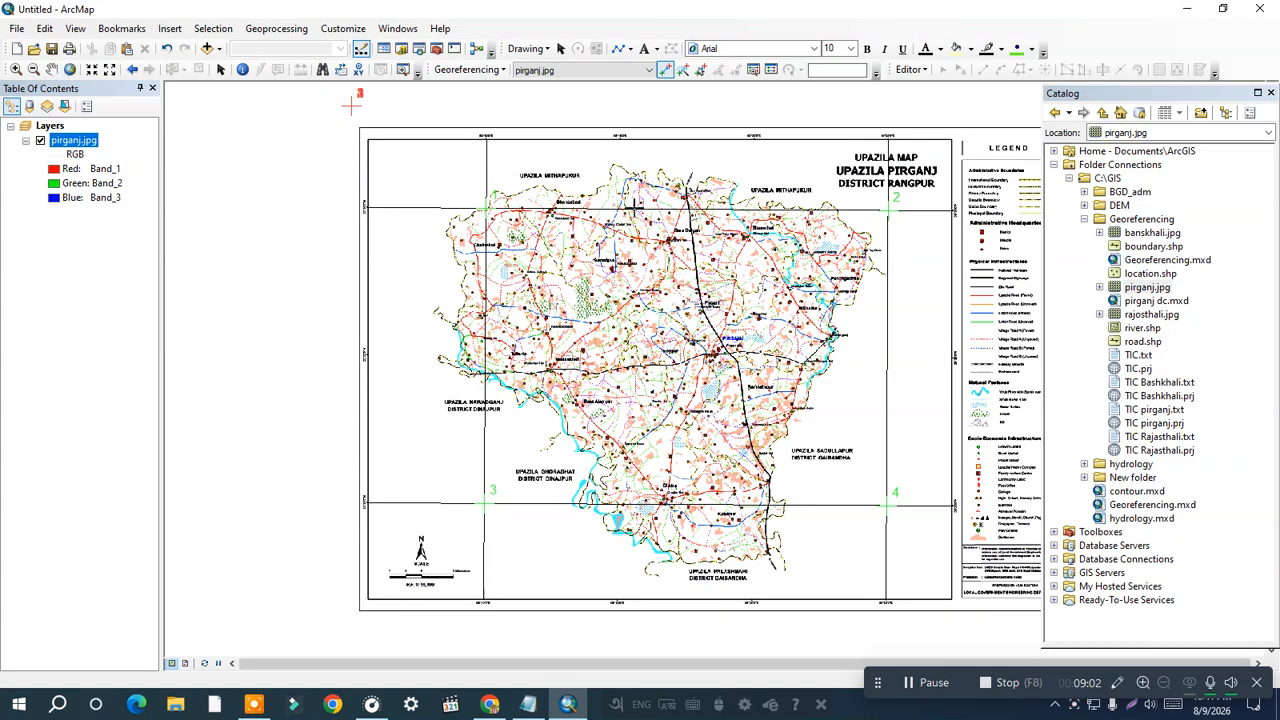
pyautogui.scroll(-2, 905, 345)
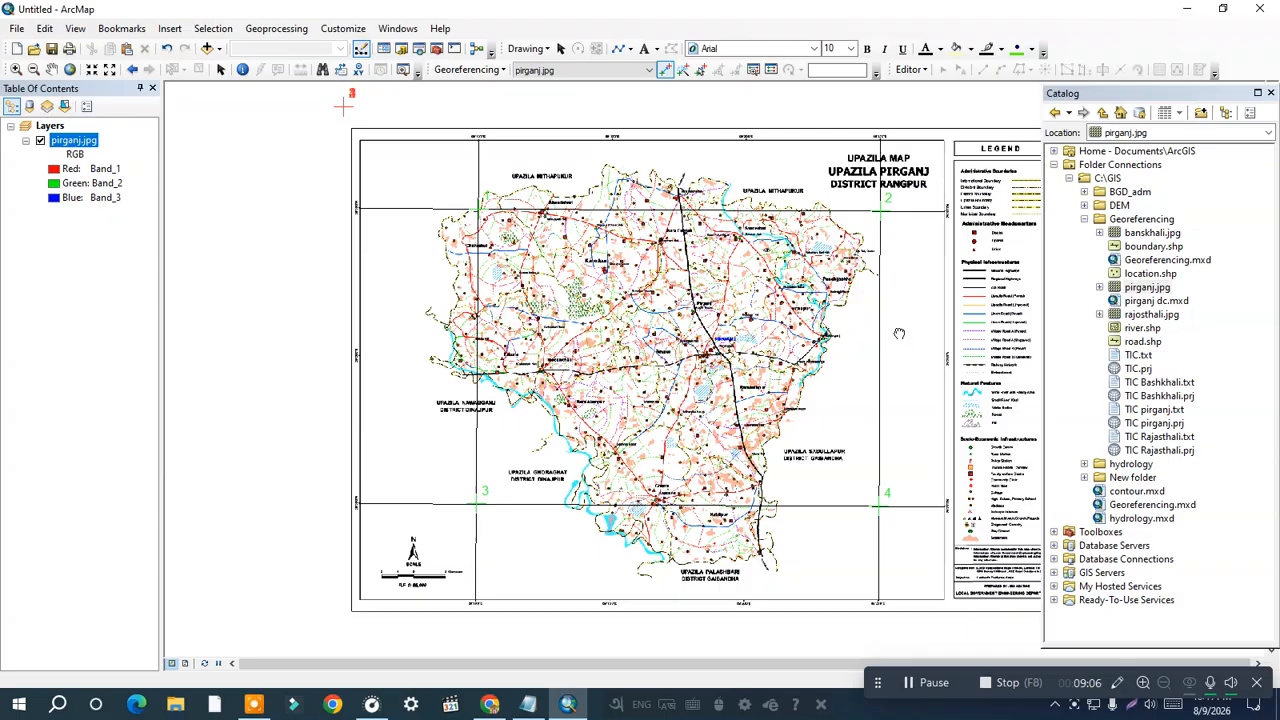
pyautogui.moveTo(898, 333); pyautogui.dragTo(790, 334)
pyautogui.click(468, 69)
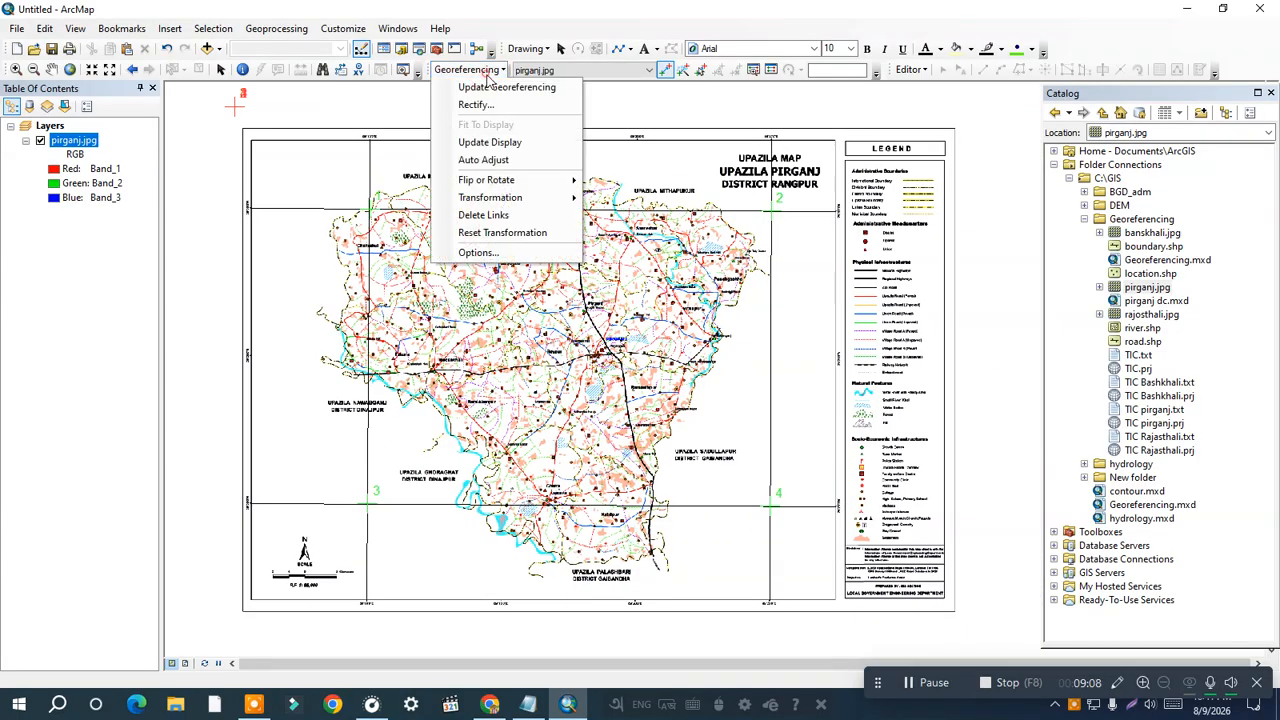
pyautogui.click(513, 161)
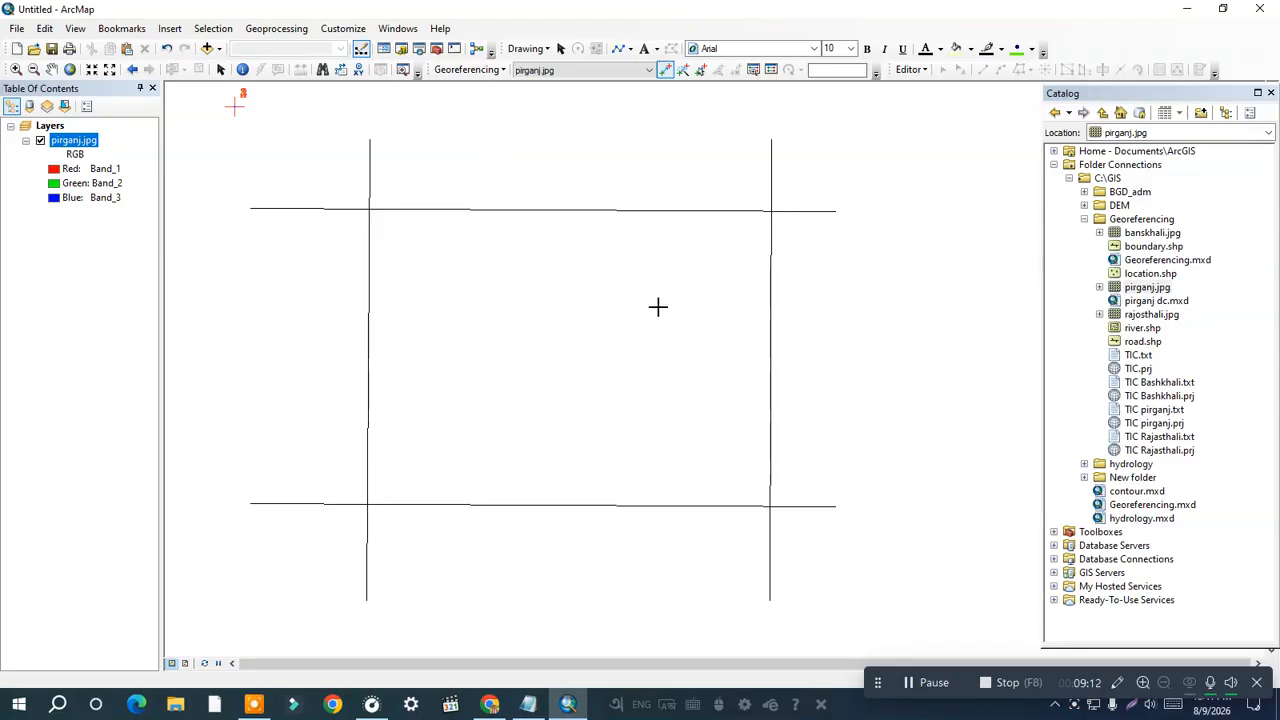
pyautogui.click(70, 69)
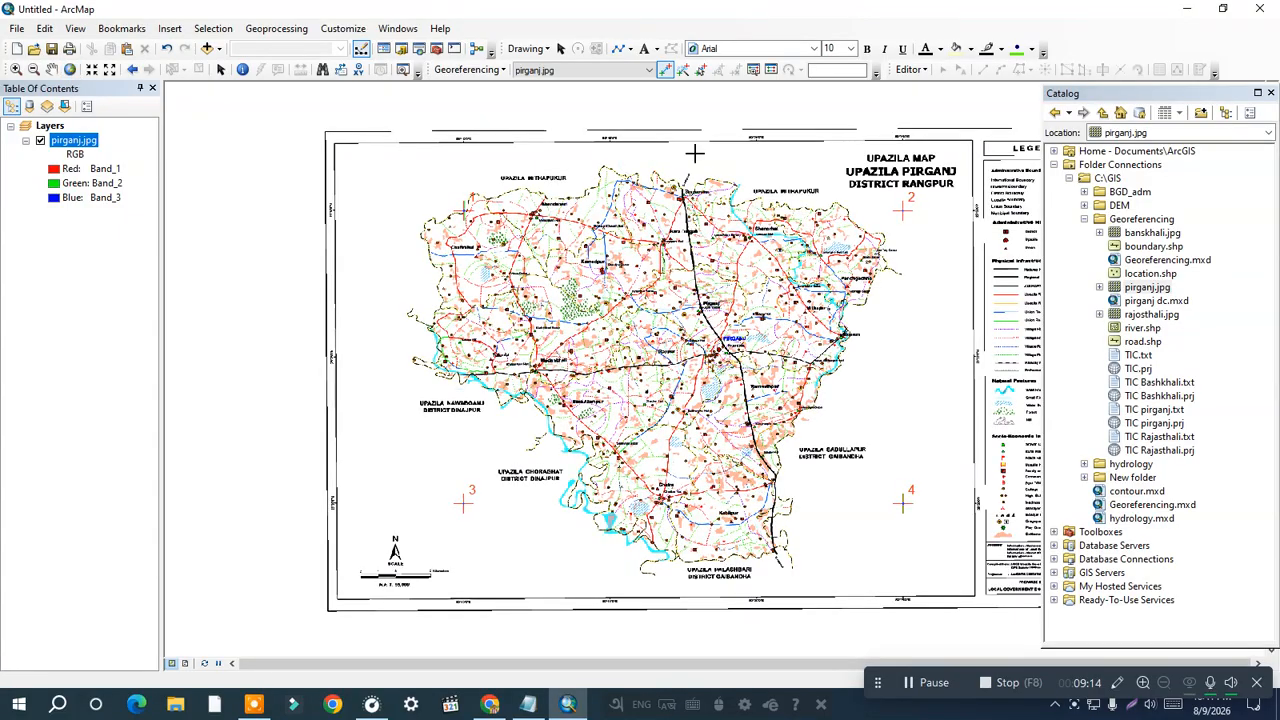
pyautogui.moveTo(883, 327); pyautogui.dragTo(817, 334)
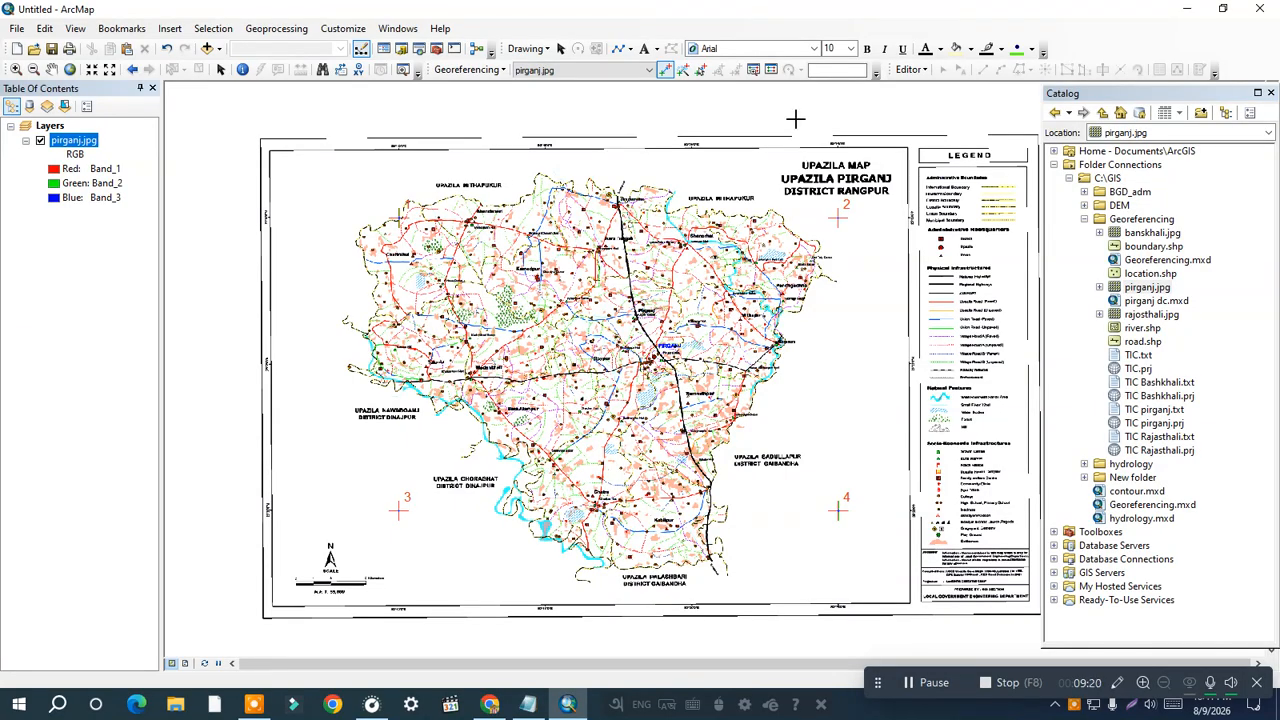
# Save the link table's four control points as the text file "TIC pirgbj" in the Georeferencing folder and close the table.
pyautogui.click(773, 74)
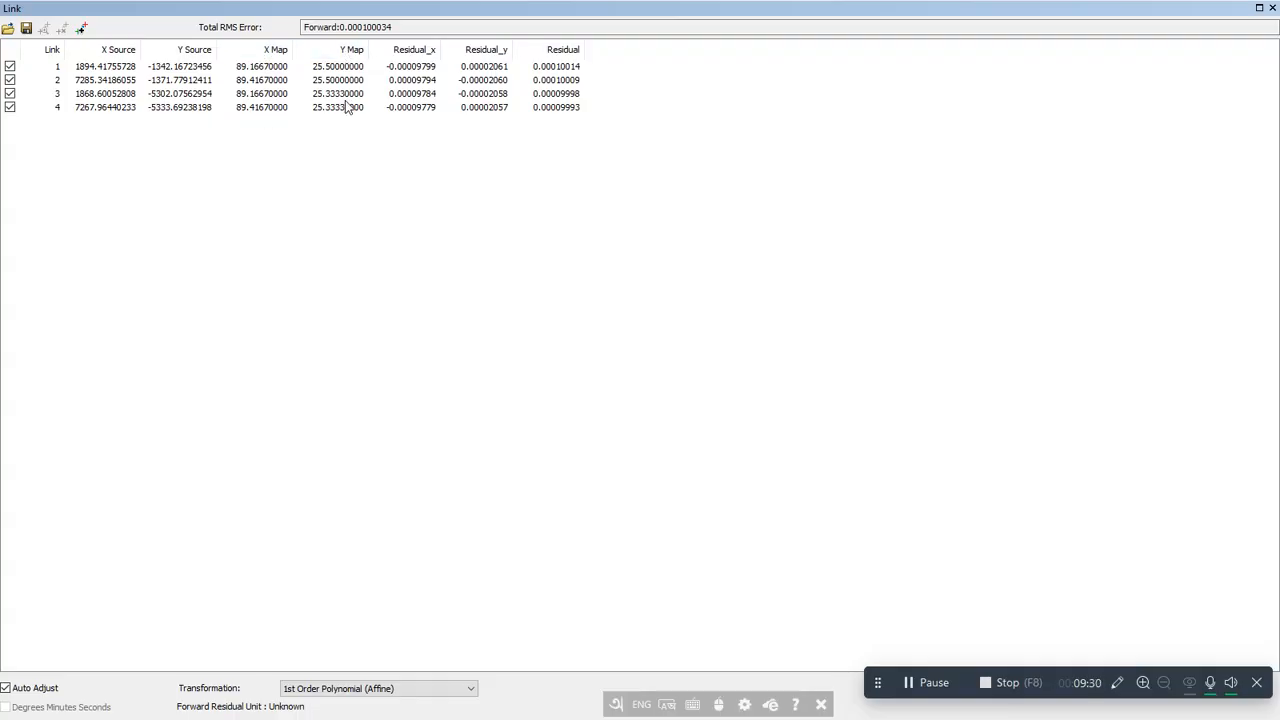
pyautogui.click(26, 27)
pyautogui.click(608, 486)
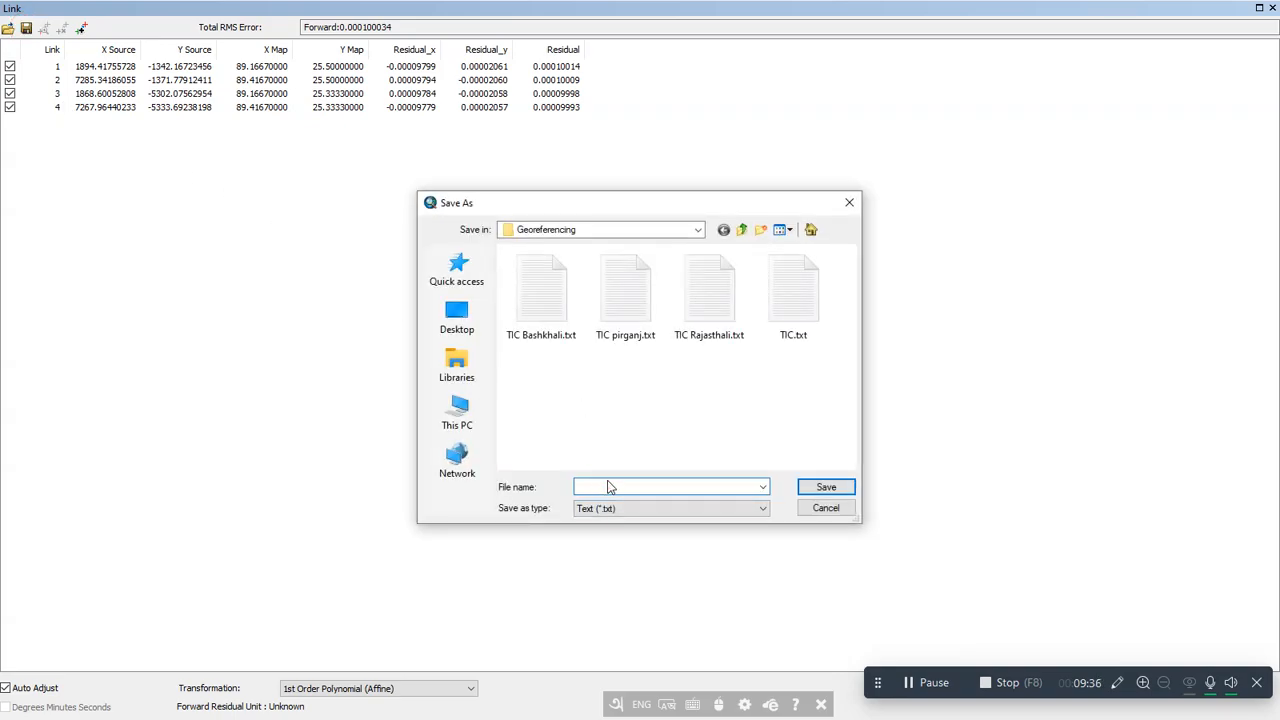
pyautogui.write('TIC ')
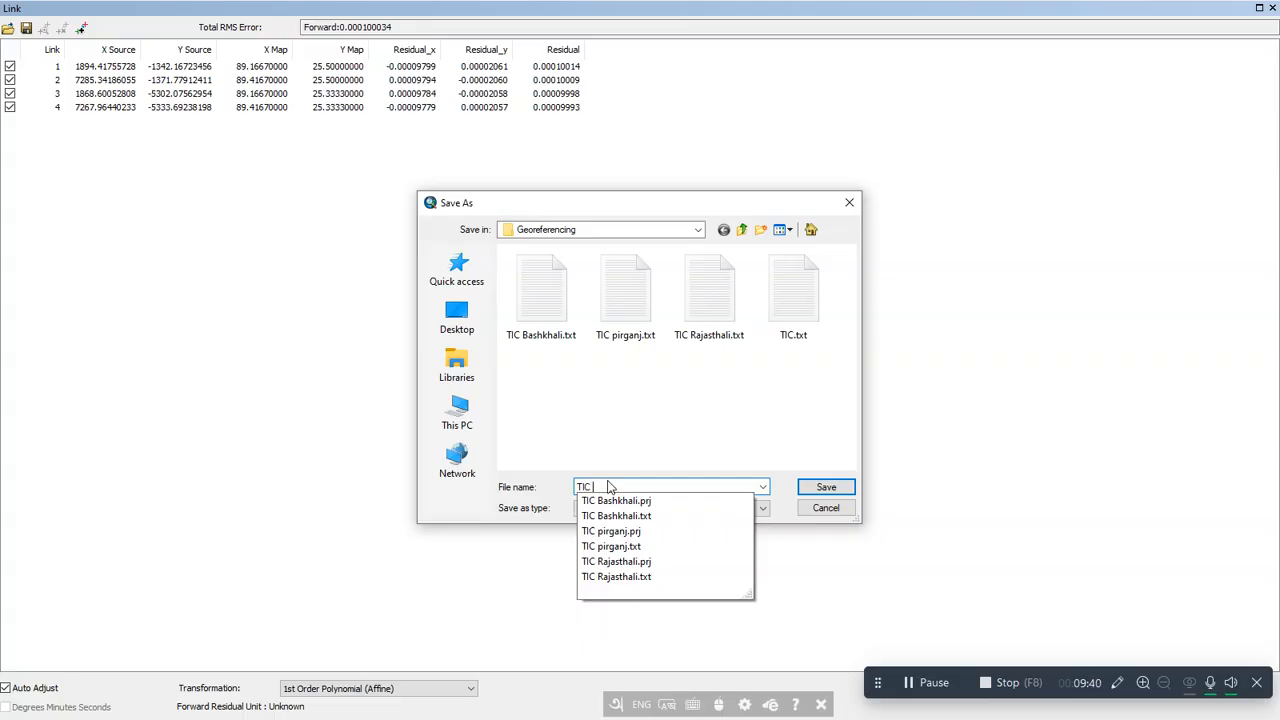
pyautogui.write('pirg')
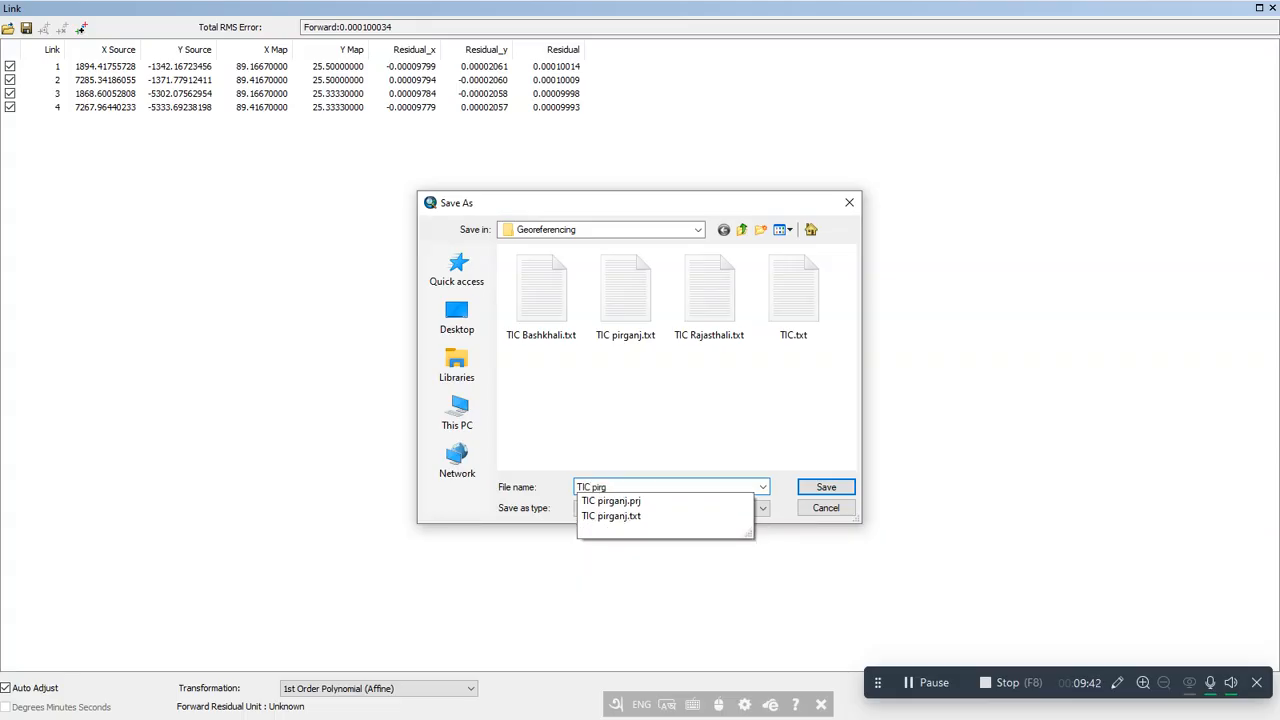
pyautogui.write('bj')
pyautogui.click(843, 488)
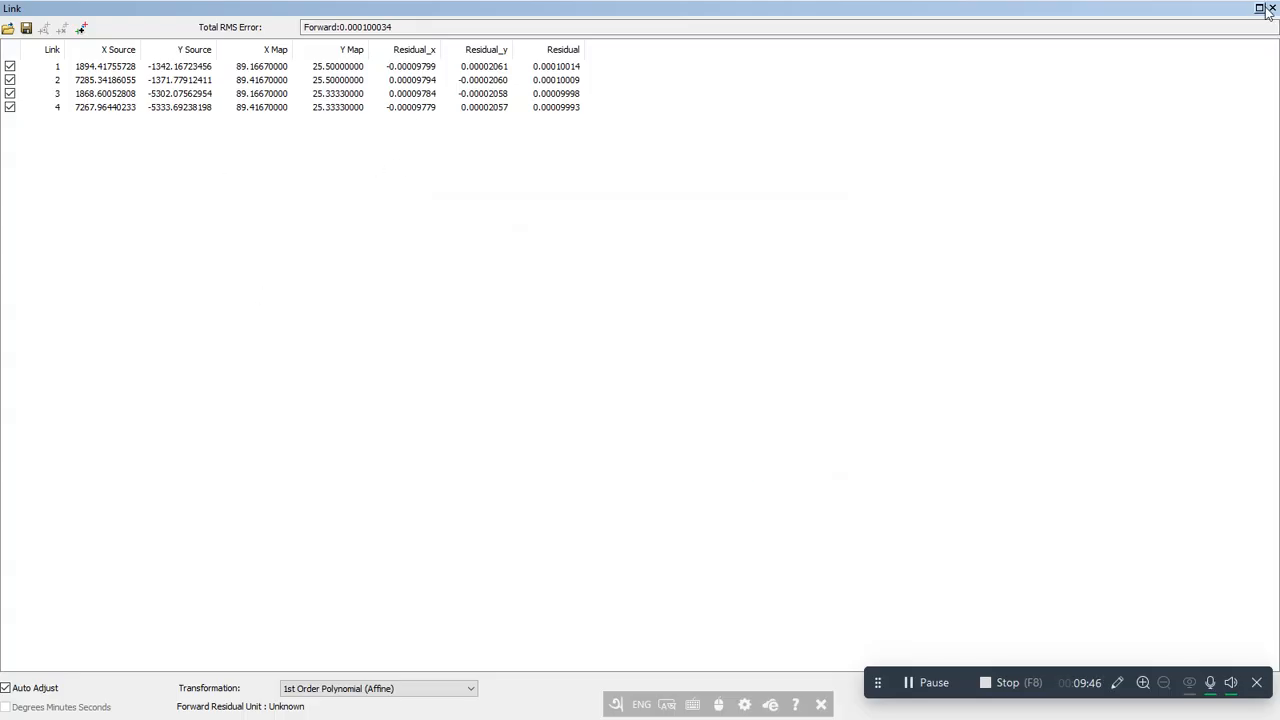
pyautogui.click(1270, 8)
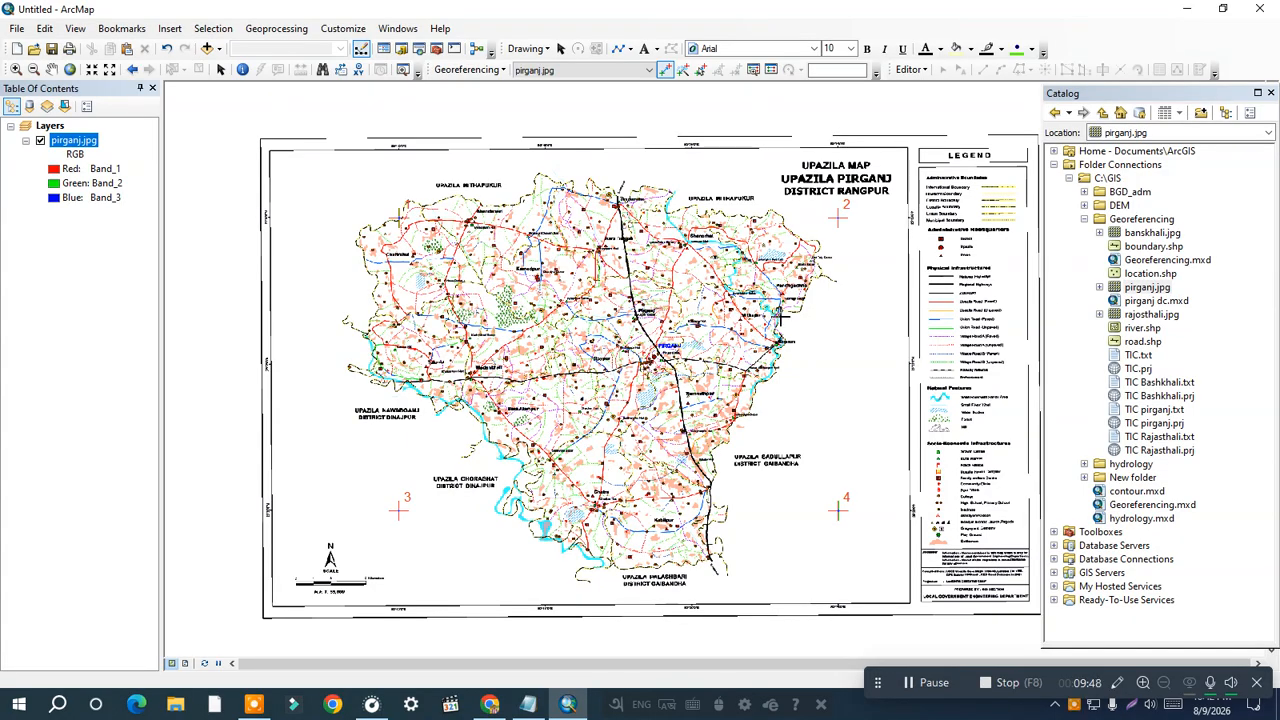
pyautogui.scroll(-2, 781, 317)
pyautogui.scroll(2, 781, 317)
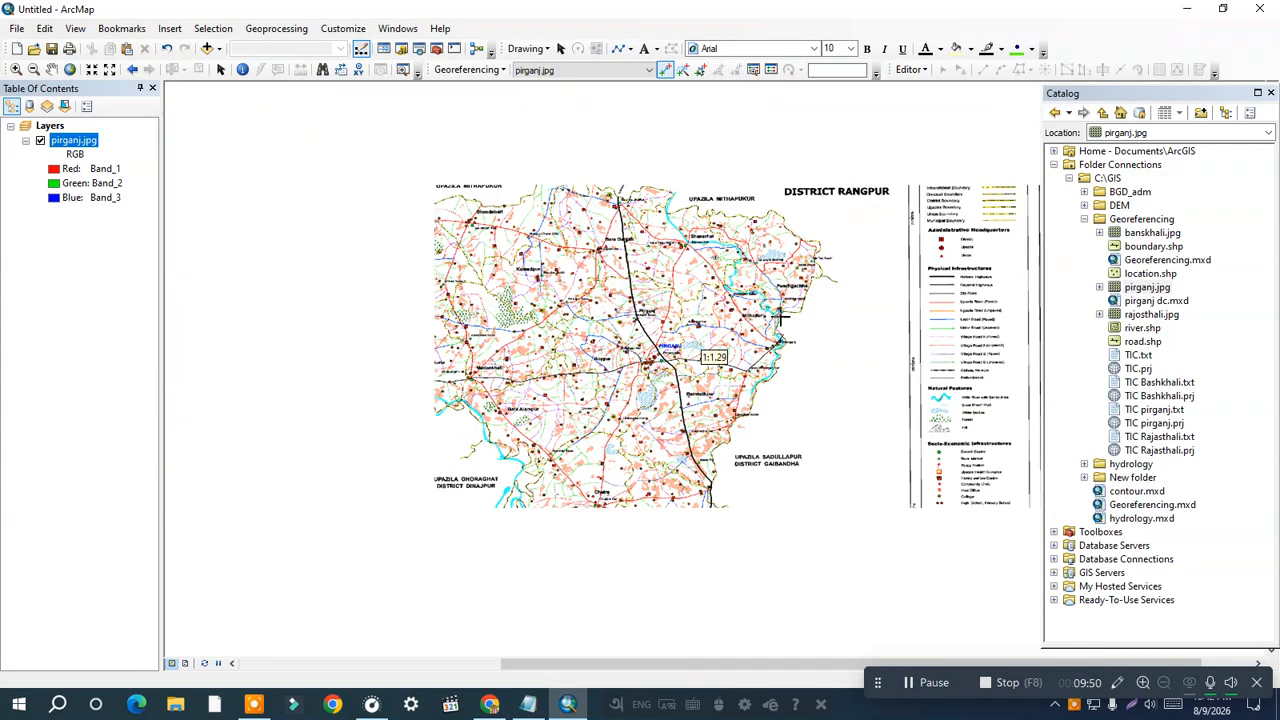